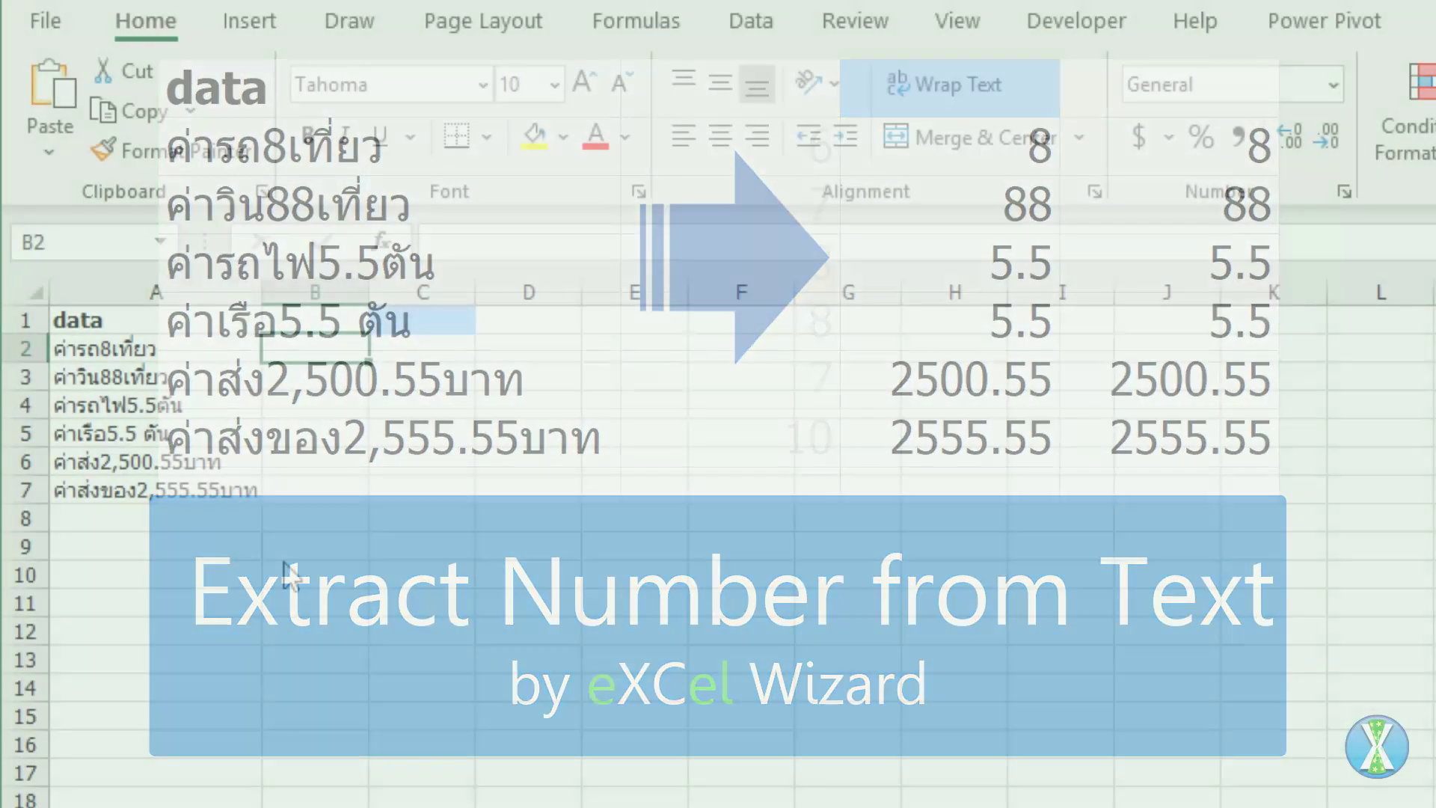
Enter =FIND(8,A2) in B2 and fill it down to B7 to locate the digit 8
{"action": "type", "text": "=find(8"}
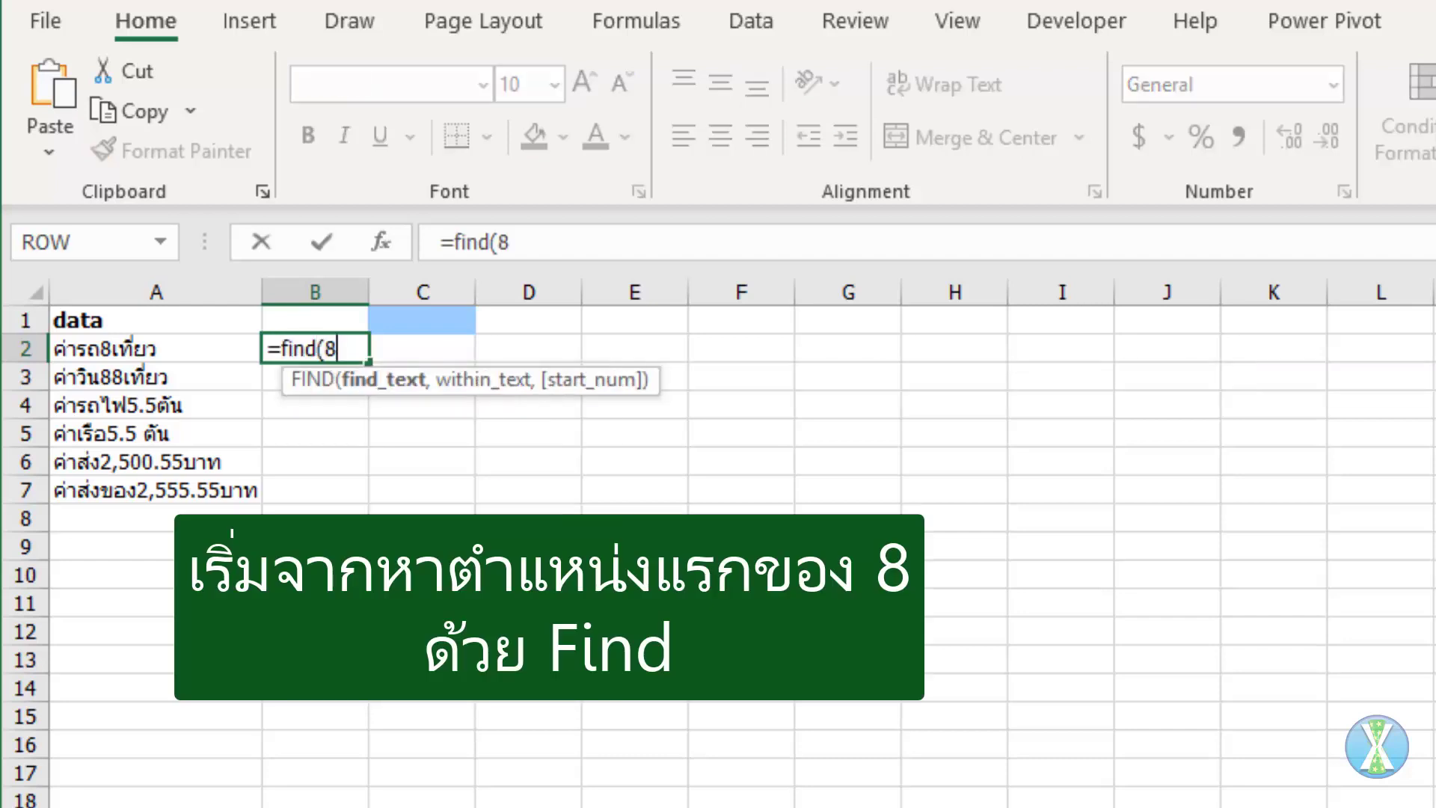
{"action": "type", "text": ","}
{"action": "left_click", "coordinate": [155, 349]}
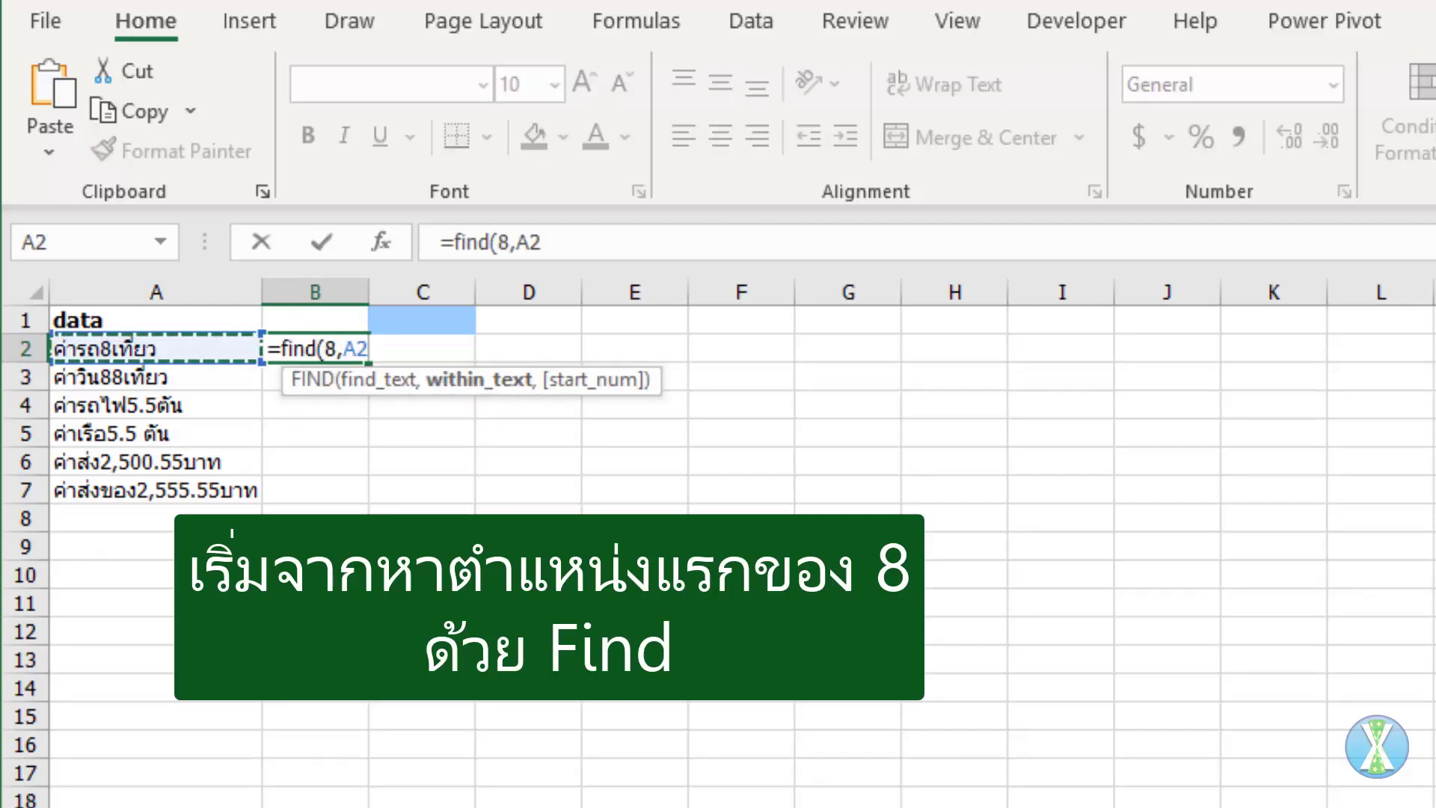
{"action": "type", "text": ")"}
{"action": "key", "text": "ctrl+Return"}
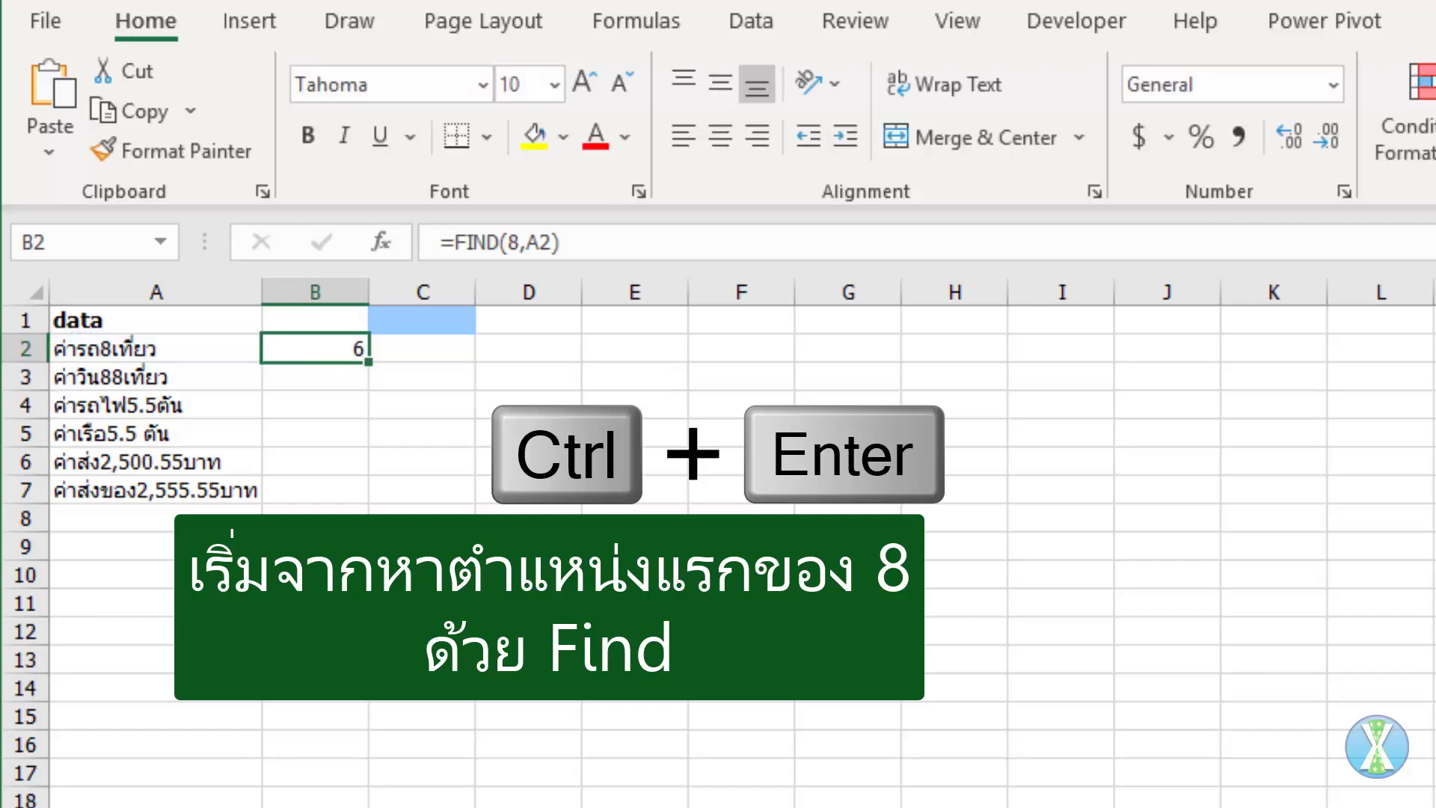
{"action": "double_click", "coordinate": [367, 364]}
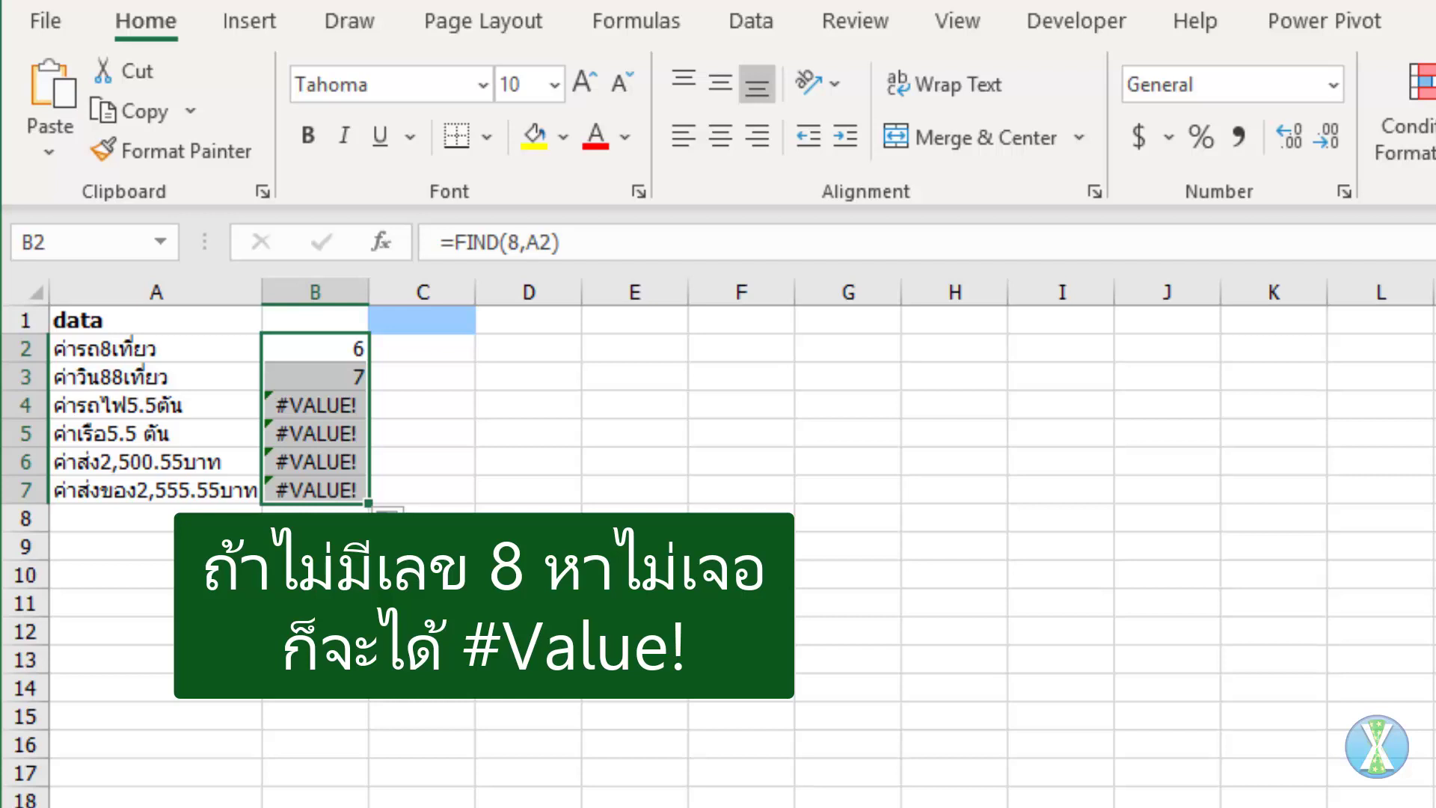
Change B2 to =FIND({0,1,2,3,4,5,6,7,8,9},A2) so it searches for every digit
{"action": "key", "text": "F2"}
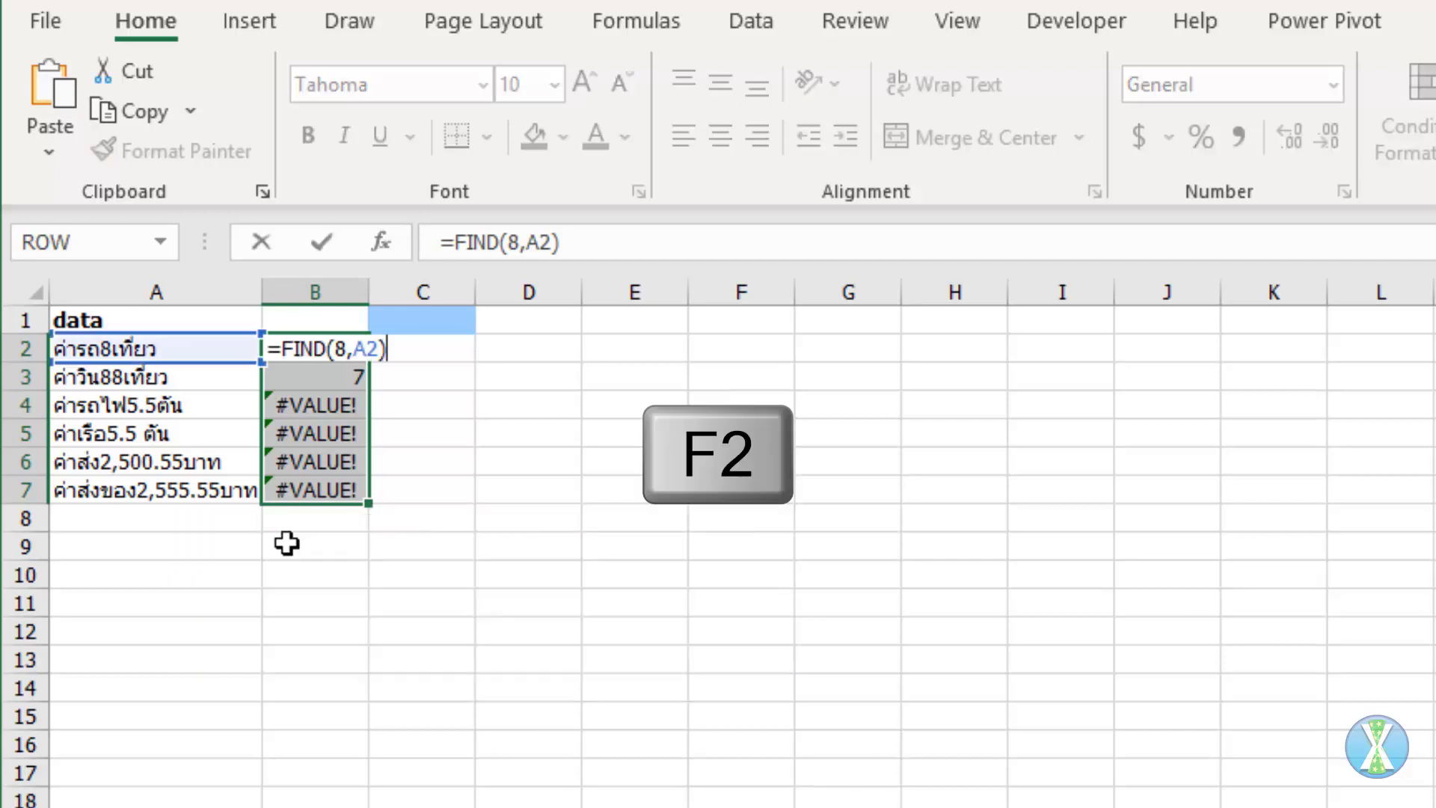
{"action": "key", "text": "Left"}
{"action": "key", "text": "Left"}
{"action": "key", "text": "Left"}
{"action": "key", "text": "Left"}
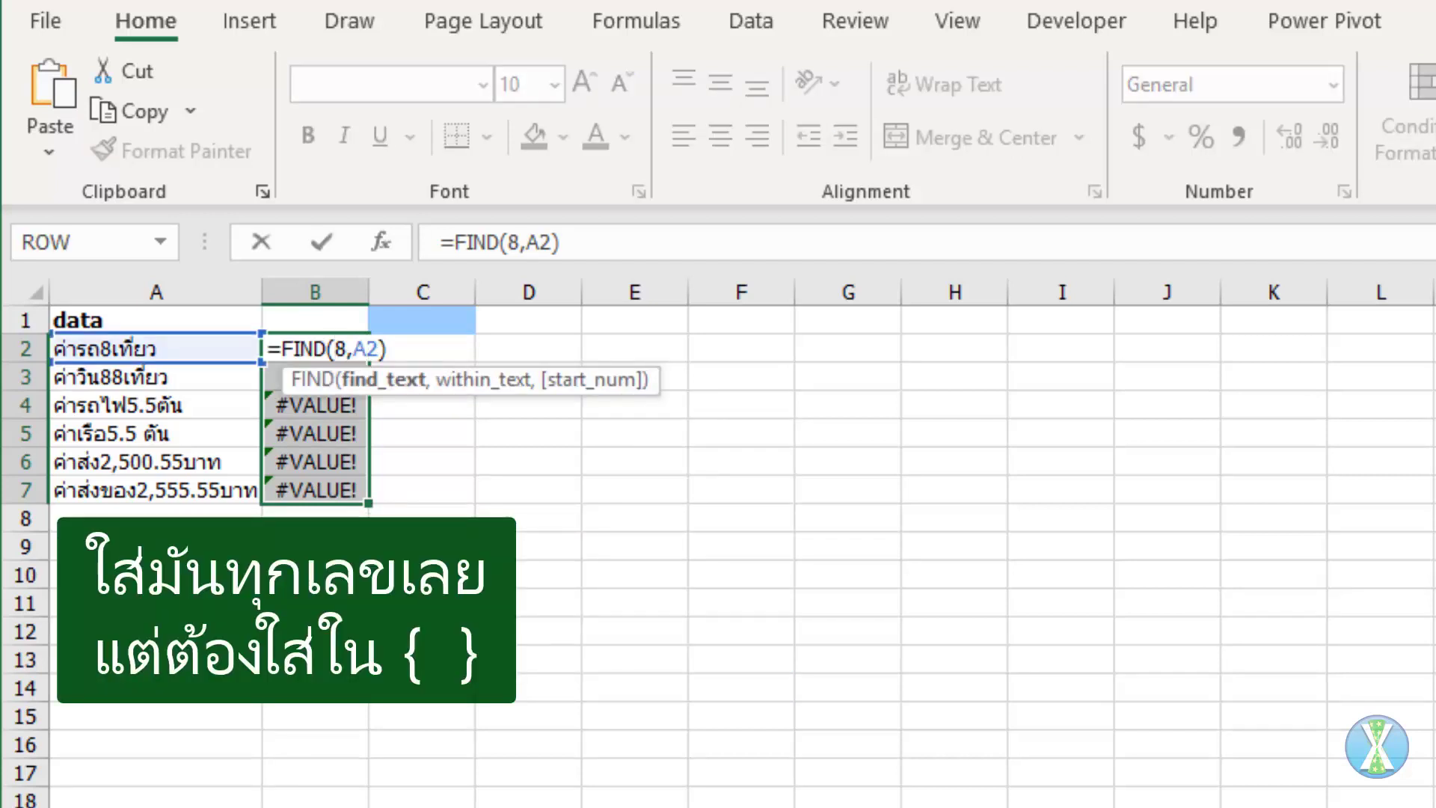
{"action": "type", "text": "{0,1,2,3,4,5,6,7,"}
{"action": "key", "text": "Right"}
{"action": "key", "text": "Right"}
{"action": "type", "text": "9},"}
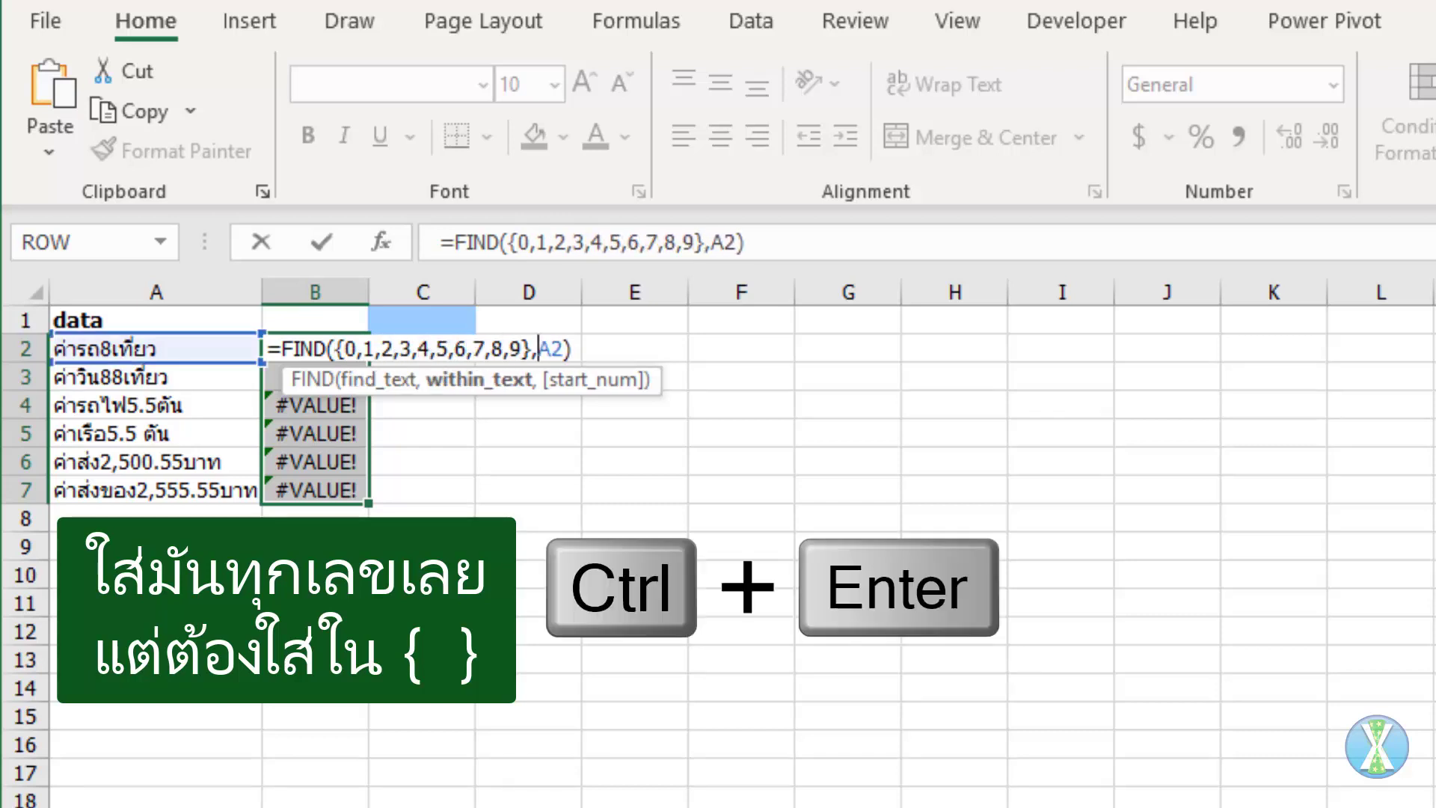
{"action": "key", "text": "ctrl+Return"}
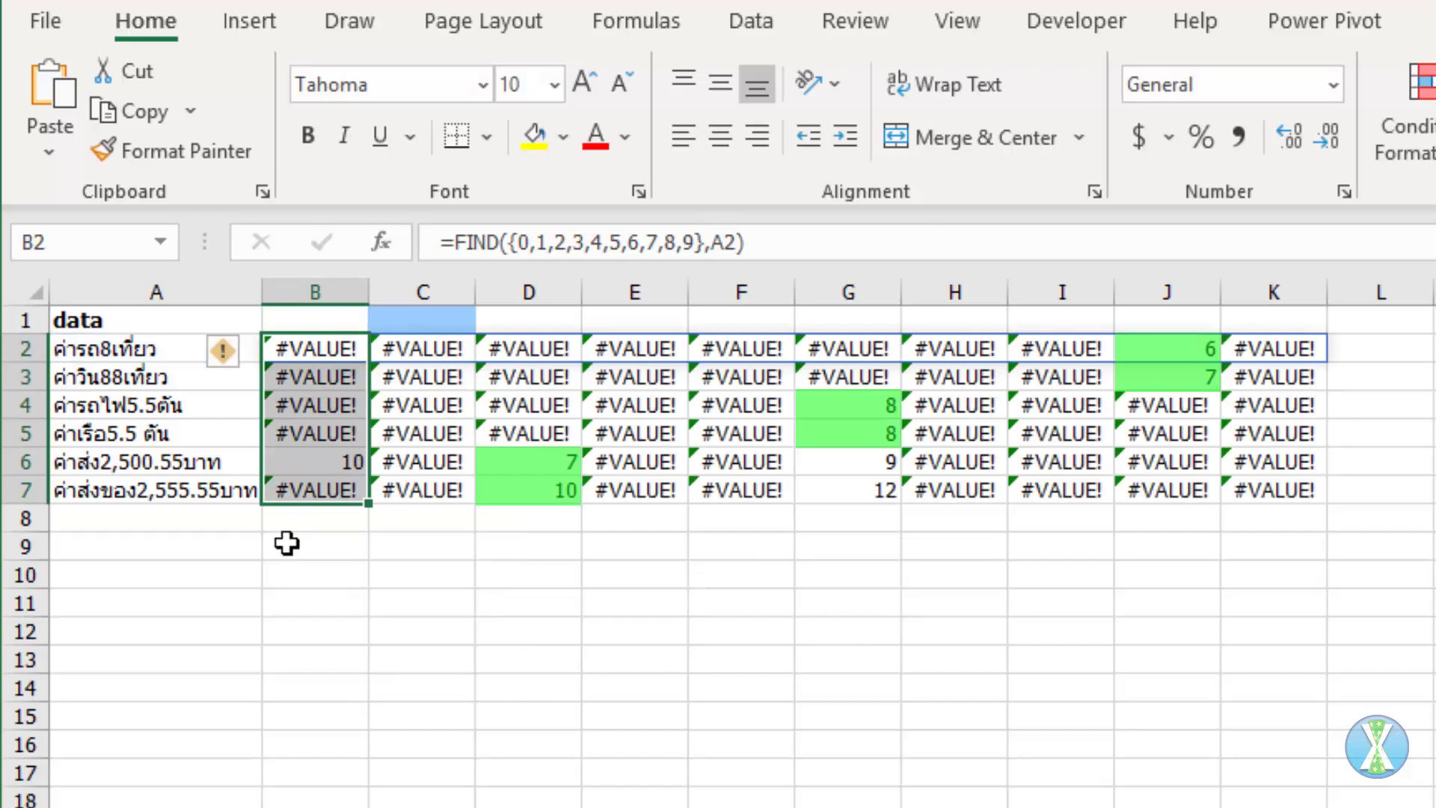
Evaluate the B2 formula with F9 to inspect its array result, then cancel without changes
{"action": "key", "text": "F2"}
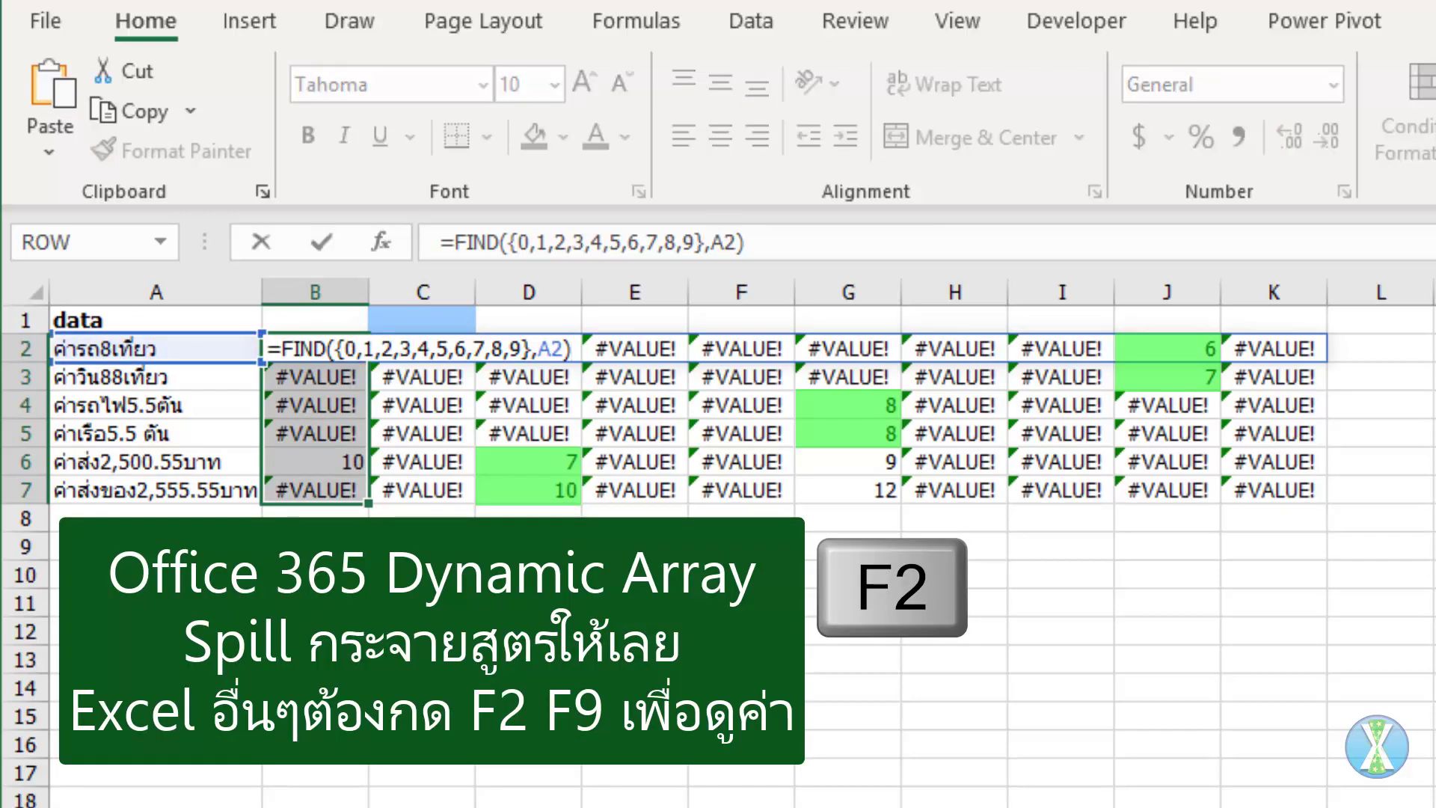
{"action": "key", "text": "F9"}
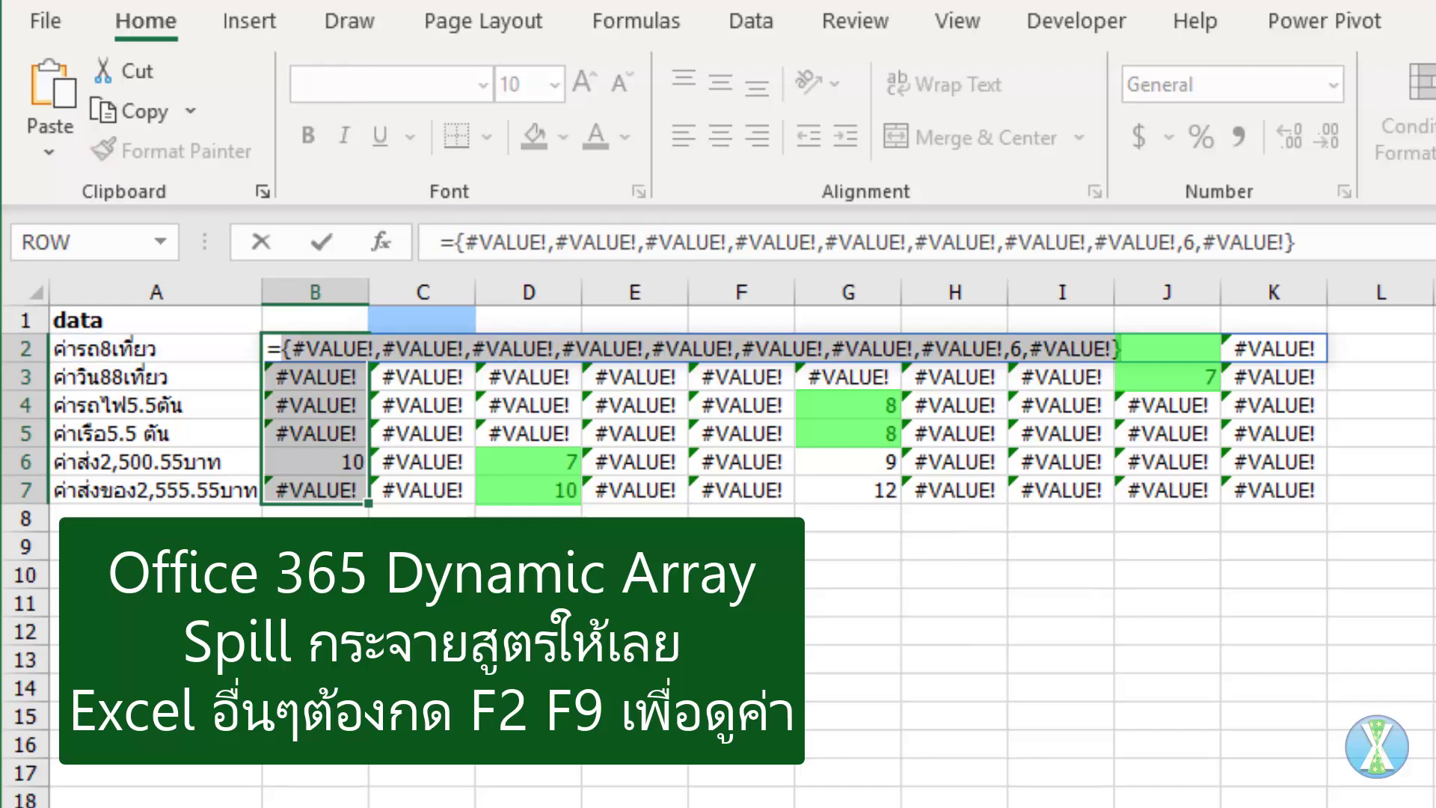
{"action": "key", "text": "Escape"}
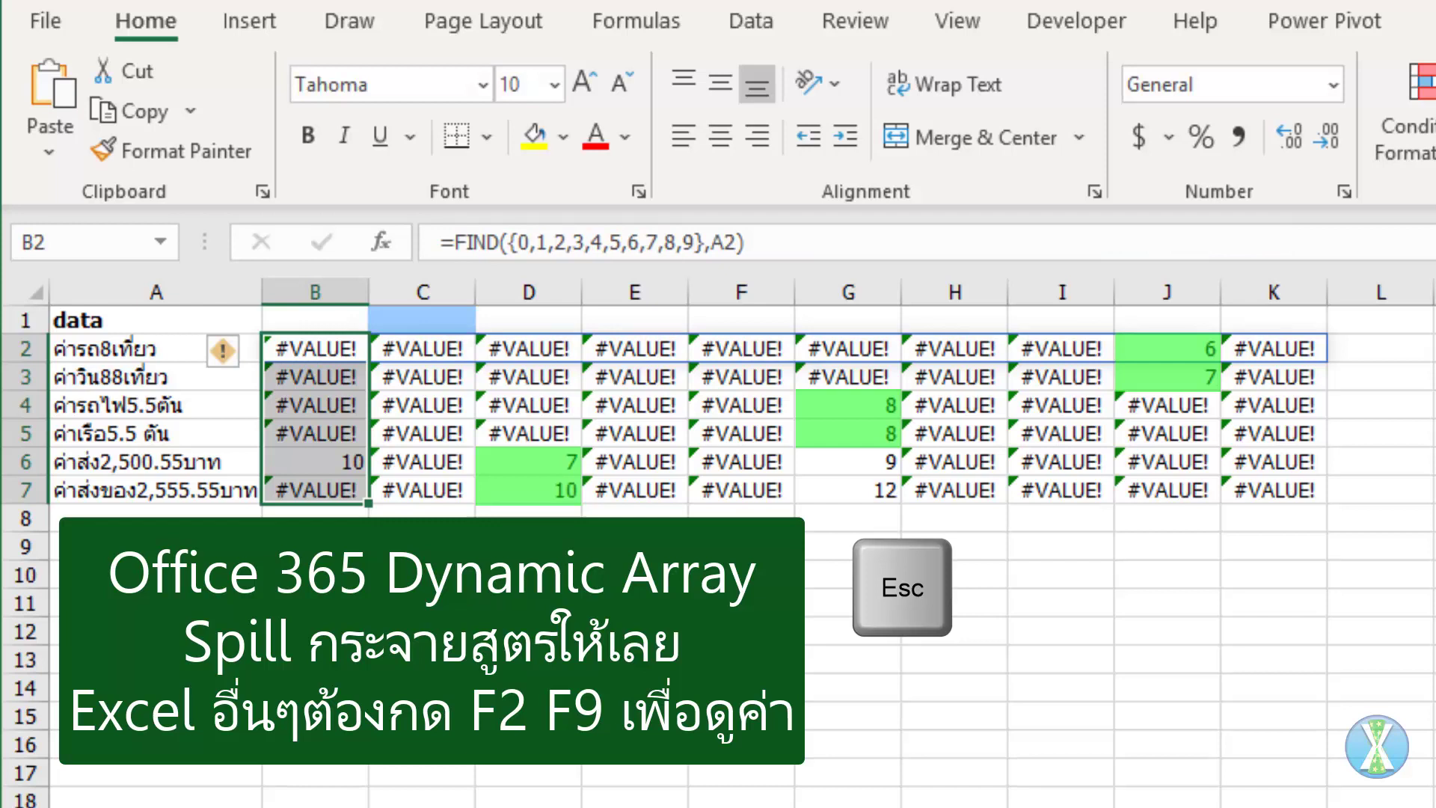
{"action": "key", "text": "F2"}
{"action": "key", "text": "Left"}
{"action": "type", "text": "&1234567890"}
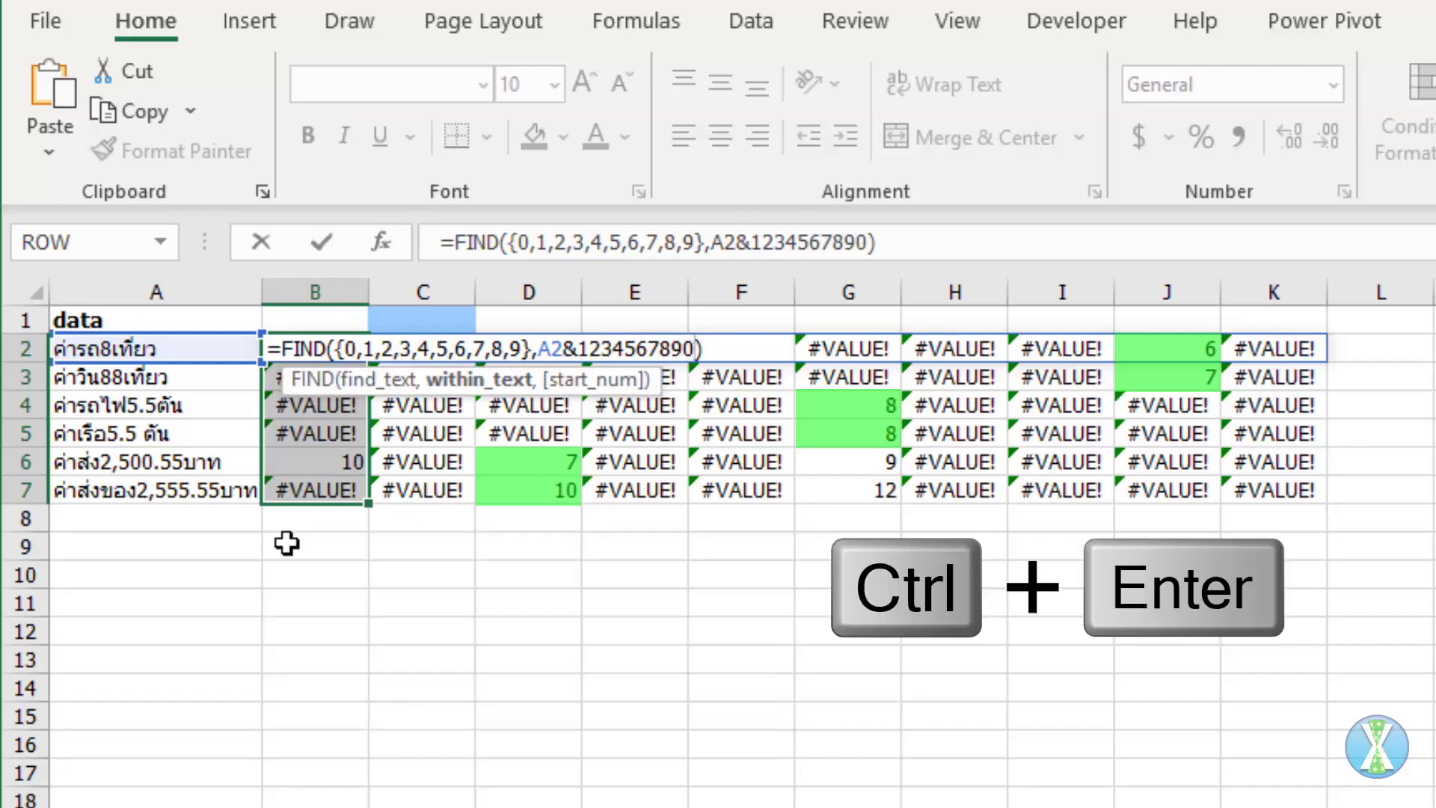
{"action": "key", "text": "ctrl+Return"}
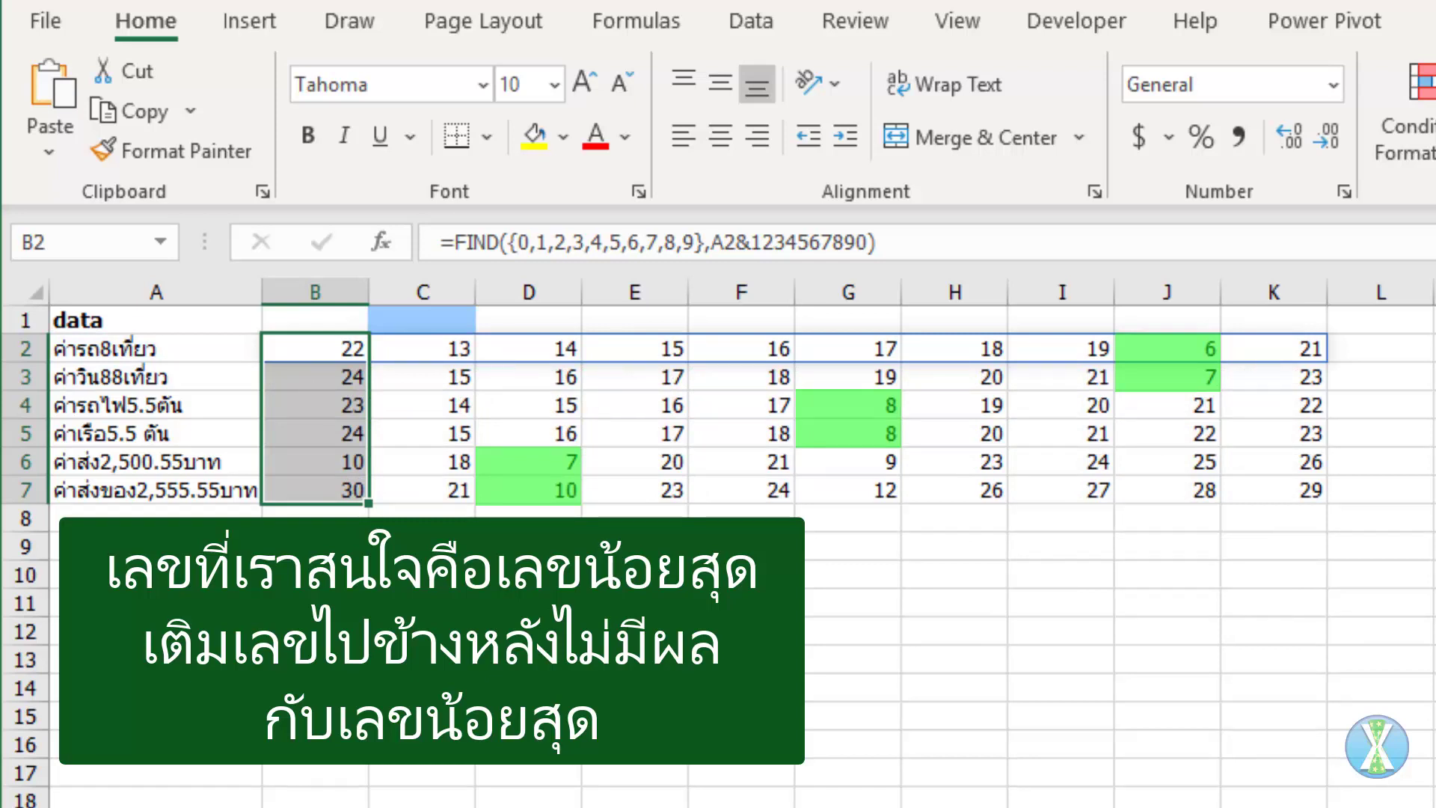
Shorten the appended digits so the formula reads FIND({0,...,9},A2&1/17)
{"action": "key", "text": "F2"}
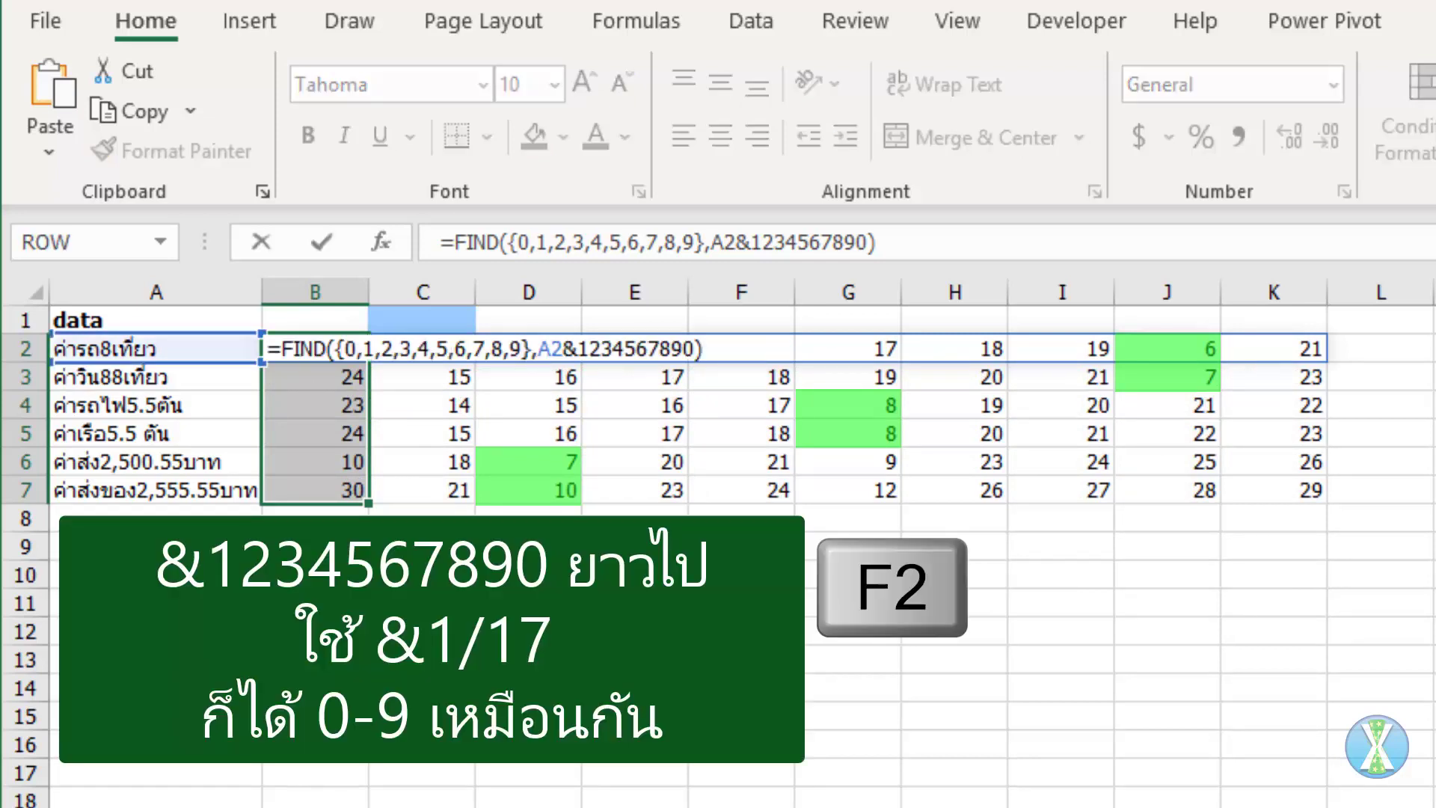
{"action": "key", "text": "Left"}
{"action": "key", "text": "BackSpace"}
{"action": "key", "text": "BackSpace"}
{"action": "key", "text": "BackSpace"}
{"action": "key", "text": "BackSpace"}
{"action": "key", "text": "BackSpace"}
{"action": "key", "text": "BackSpace"}
{"action": "key", "text": "BackSpace"}
{"action": "key", "text": "BackSpace"}
{"action": "key", "text": "BackSpace"}
{"action": "type", "text": "/17"}
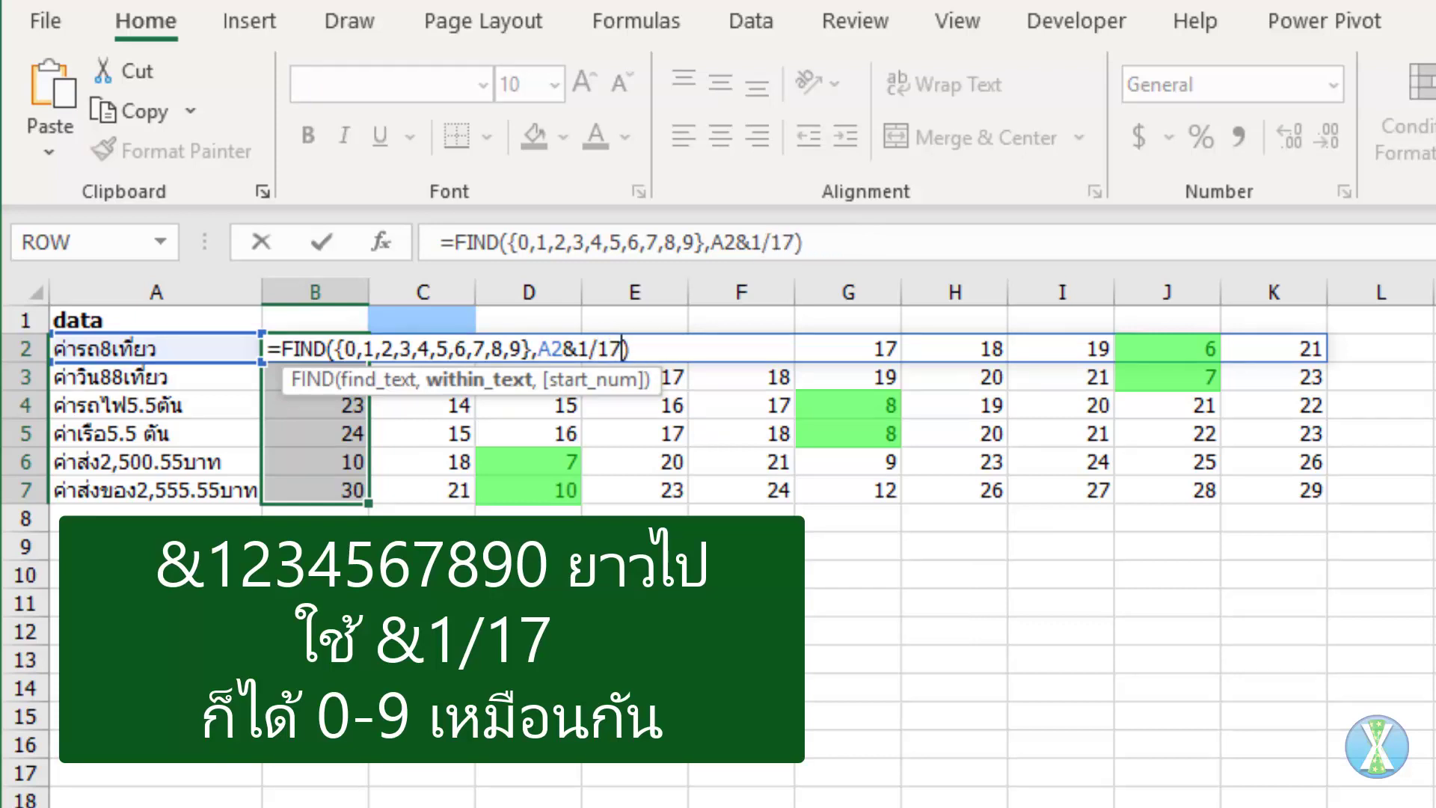
{"action": "key", "text": "ctrl+Return"}
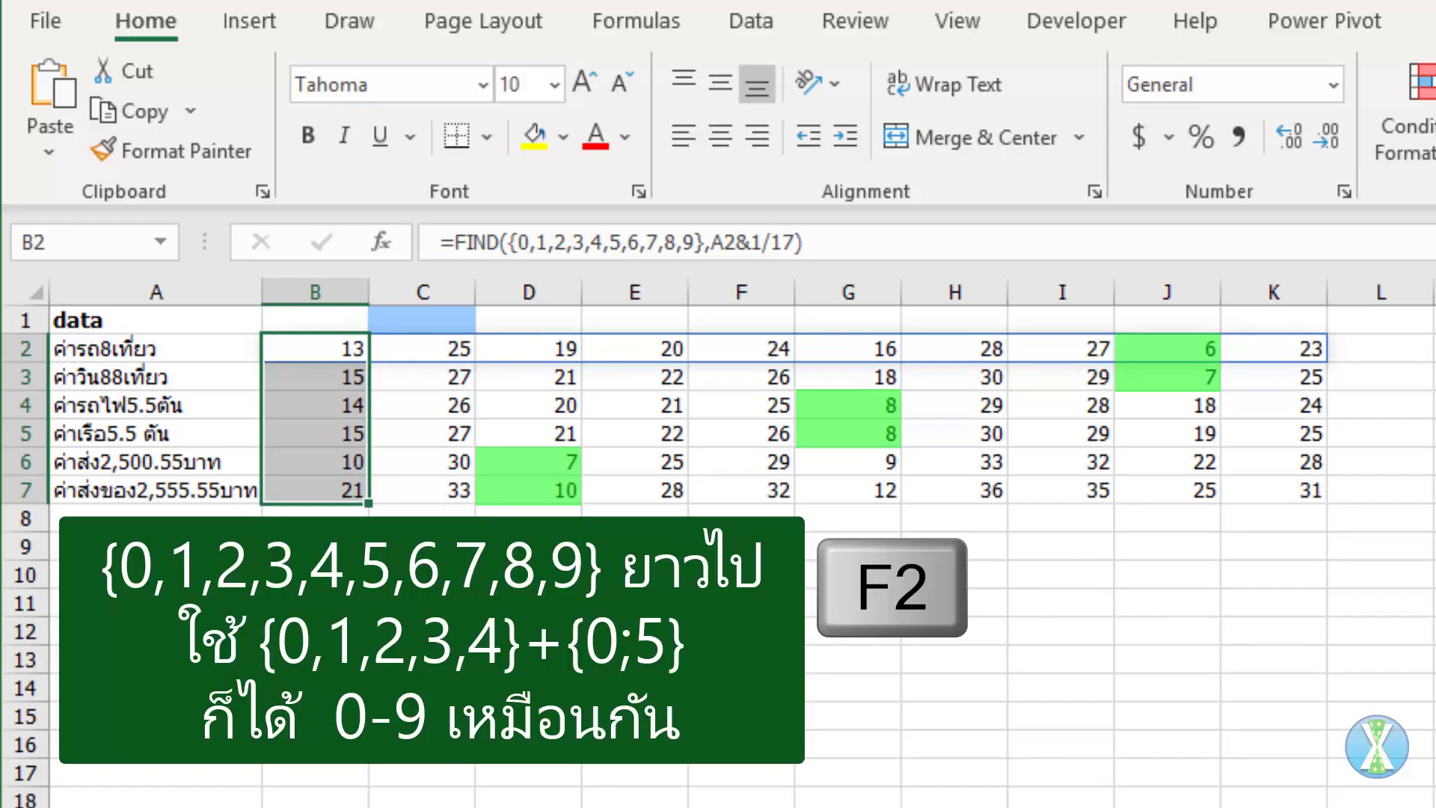
Replace the digit list in B2's formula with {0,1,2,3,4}+{0;5}
{"action": "key", "text": "F2"}
{"action": "key", "text": "Left"}
{"action": "key", "text": "Left"}
{"action": "key", "text": "Left"}
{"action": "key", "text": "BackSpace"}
{"action": "key", "text": "BackSpace"}
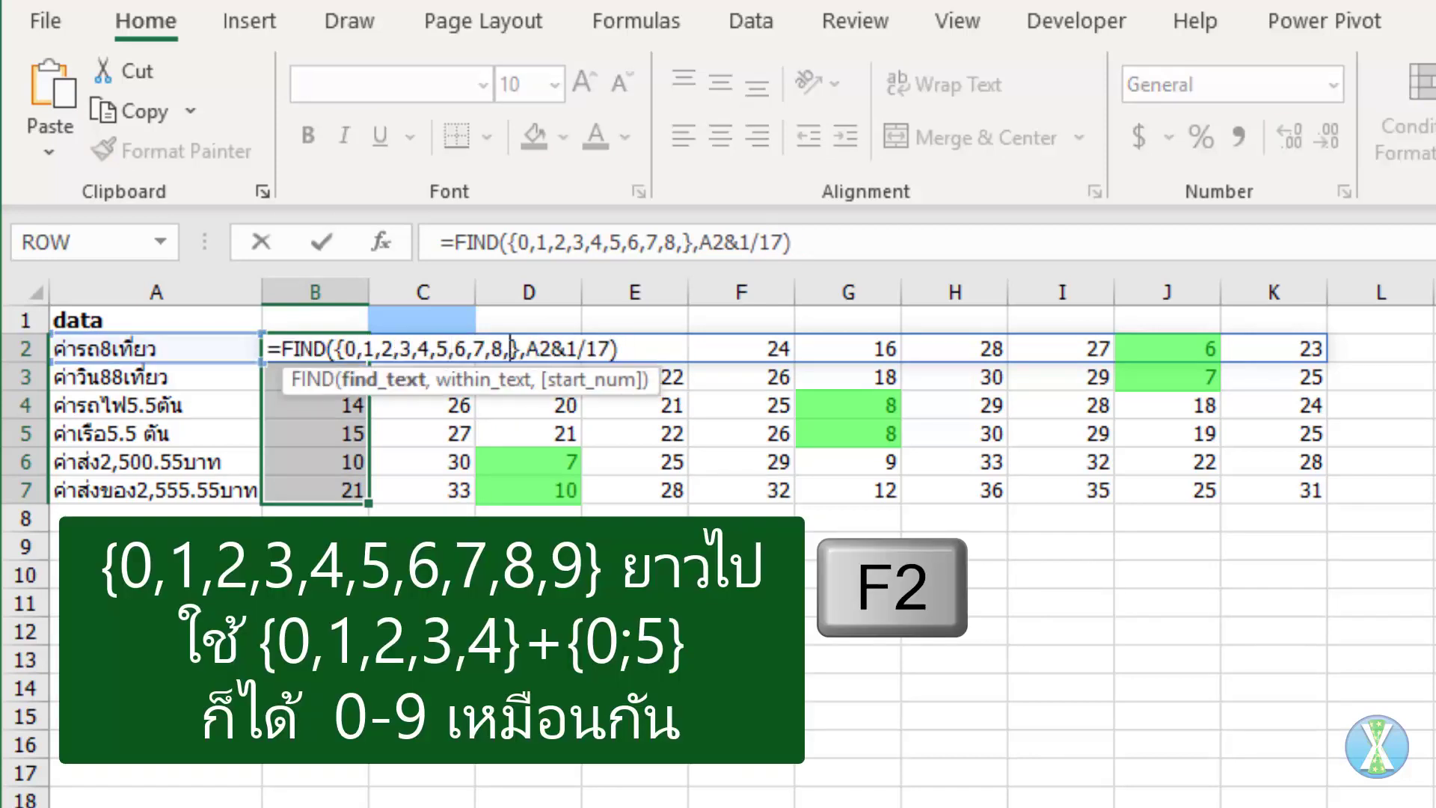
{"action": "key", "text": "BackSpace"}
{"action": "key", "text": "BackSpace"}
{"action": "key", "text": "BackSpace"}
{"action": "key", "text": "BackSpace"}
{"action": "key", "text": "BackSpace"}
{"action": "key", "text": "BackSpace"}
{"action": "key", "text": "BackSpace"}
{"action": "key", "text": "BackSpace"}
{"action": "key", "text": "Right"}
{"action": "type", "text": "+{0;5}"}
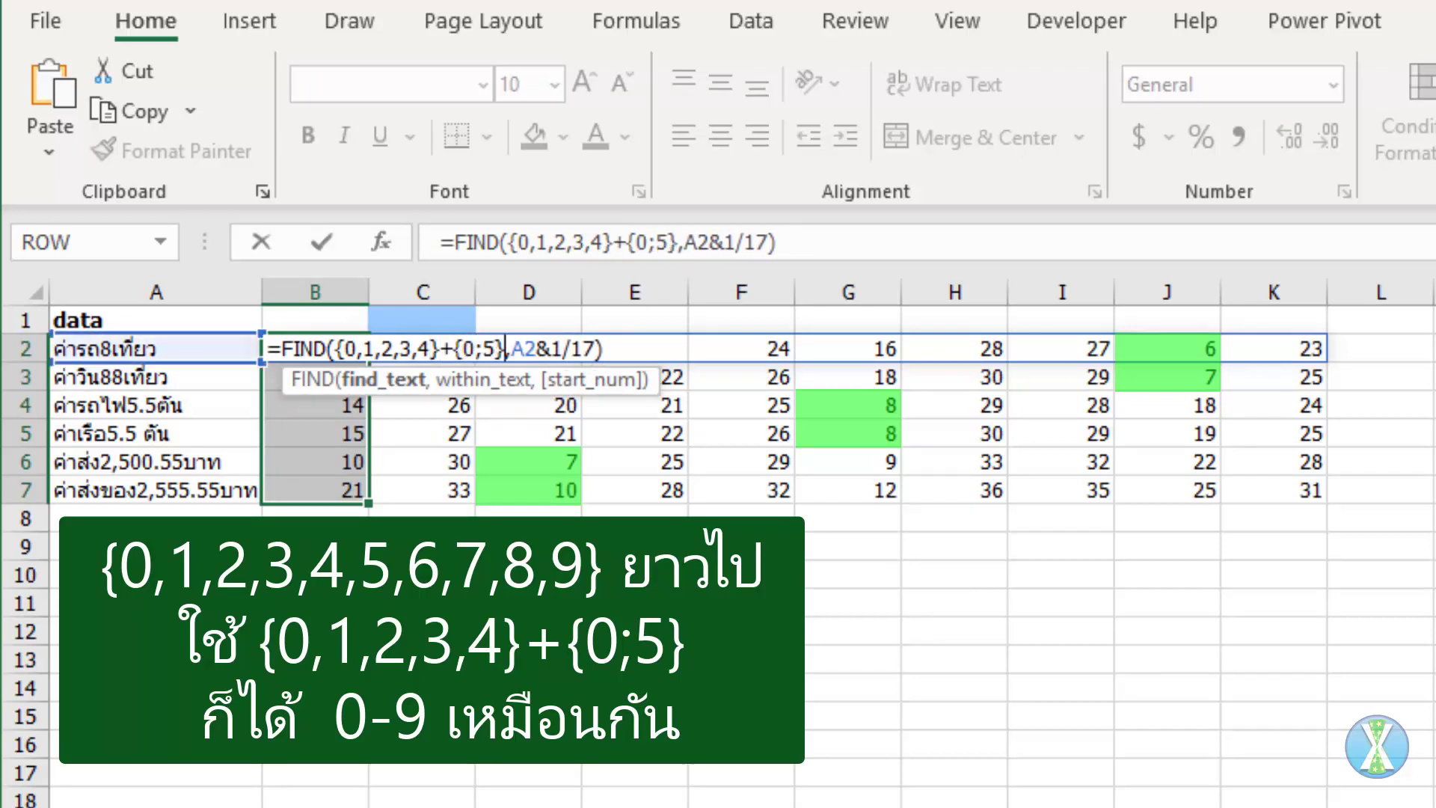
{"action": "key", "text": "ctrl+Return"}
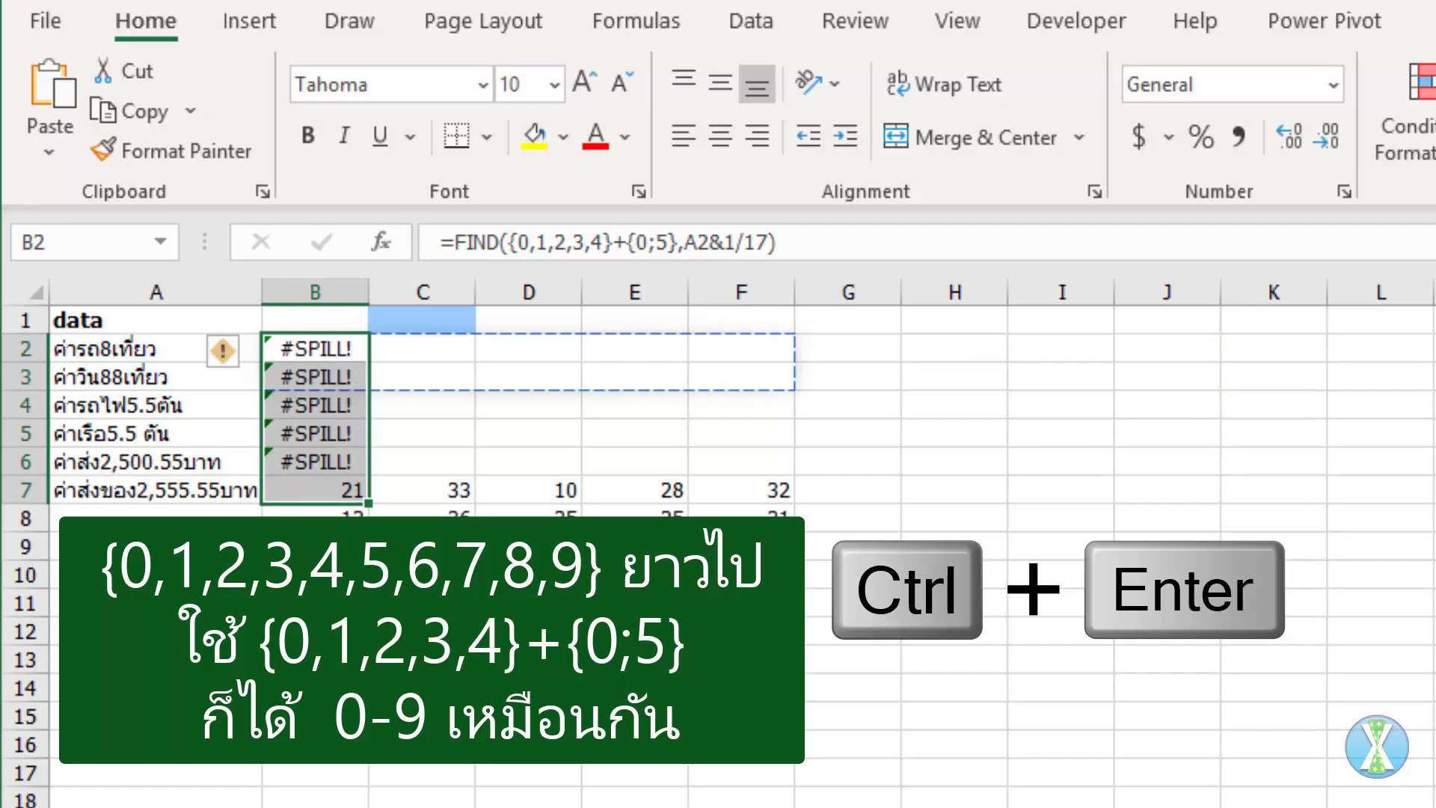
Wrap the formula in MIN so B2:B7 return first-digit positions 6, 7, 8, 8, 7, 10
{"action": "key", "text": "F2"}
{"action": "key", "text": "Home"}
{"action": "key", "text": "Right"}
{"action": "type", "text": "min("}
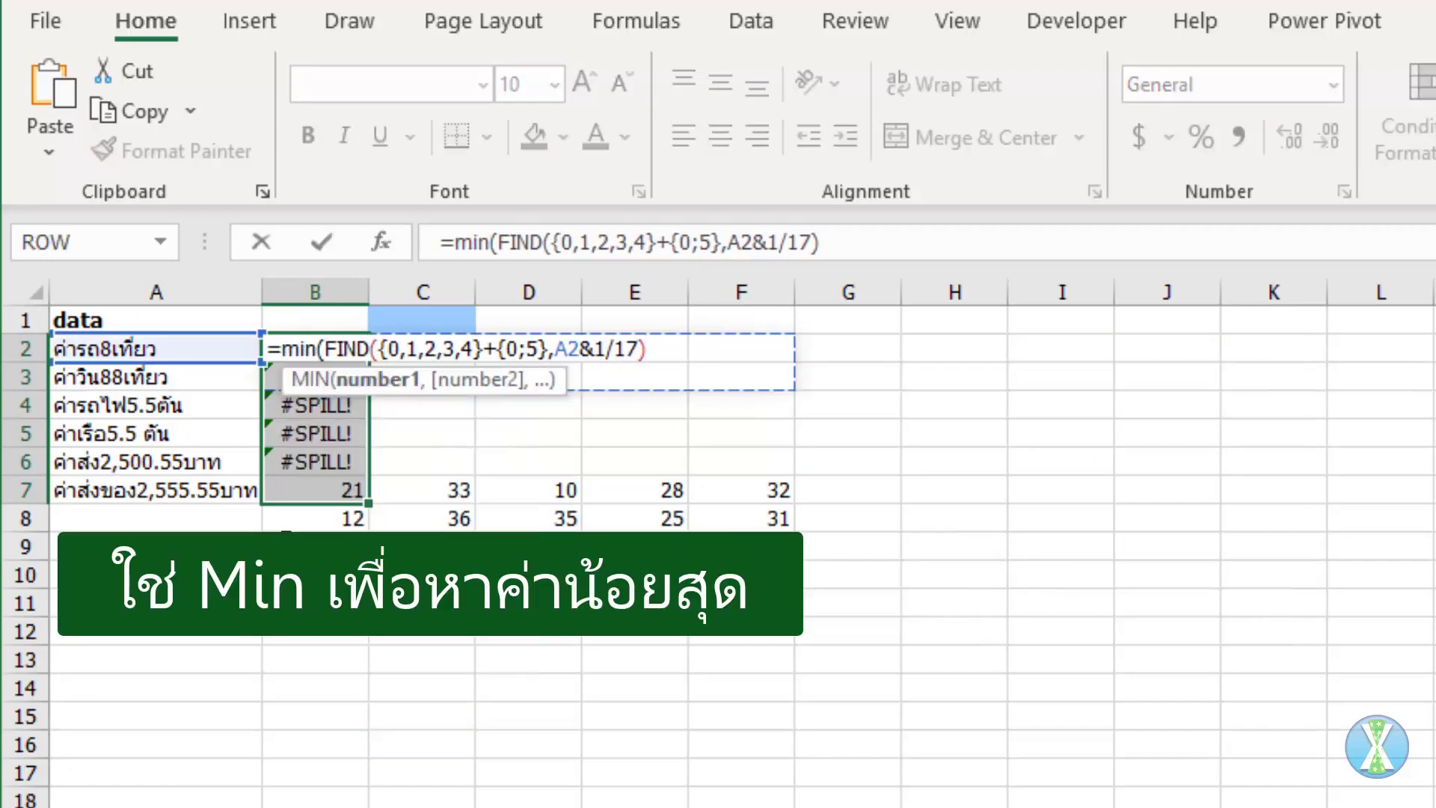
{"action": "type", "text": ")"}
{"action": "key", "text": "ctrl+Return"}
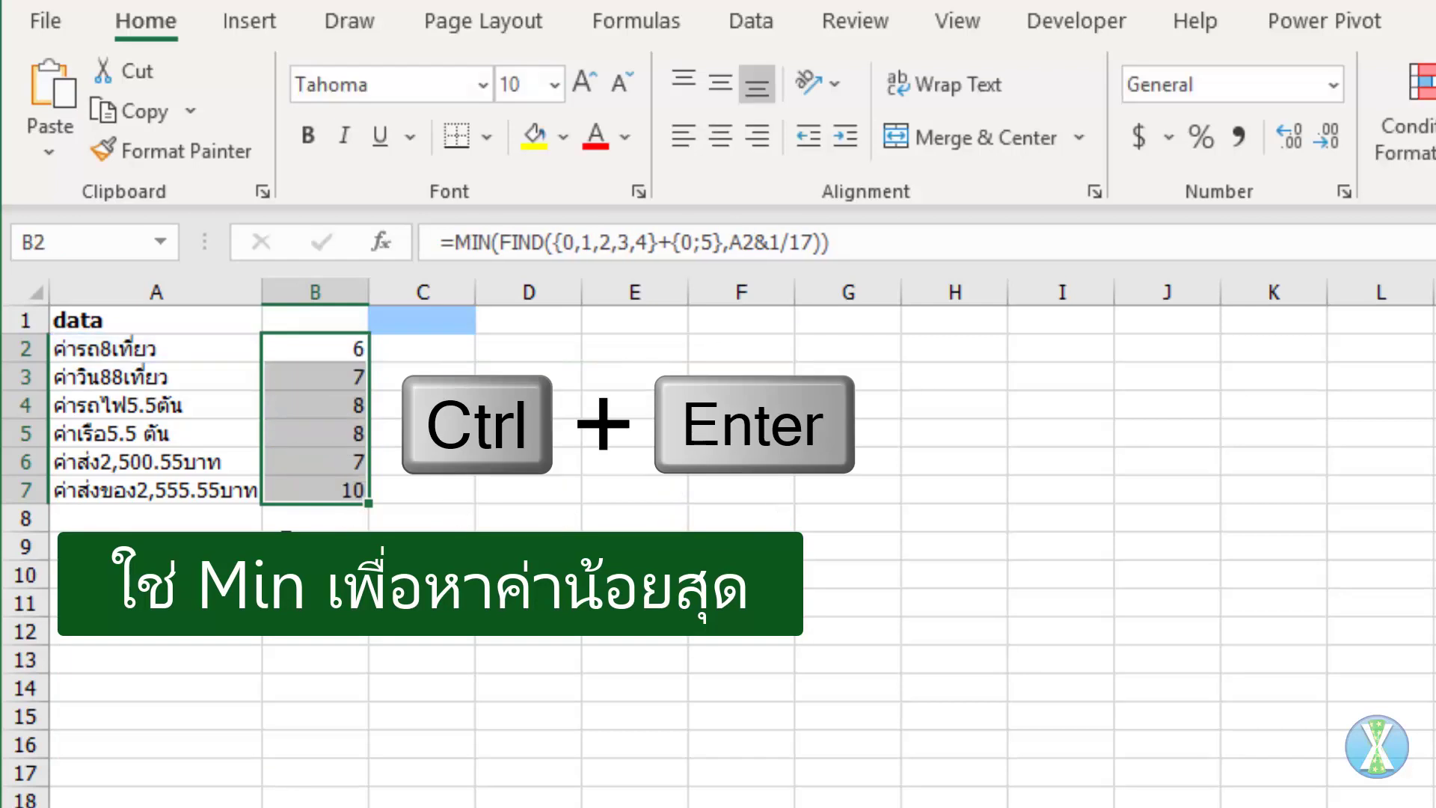
{"action": "left_click", "coordinate": [513, 352]}
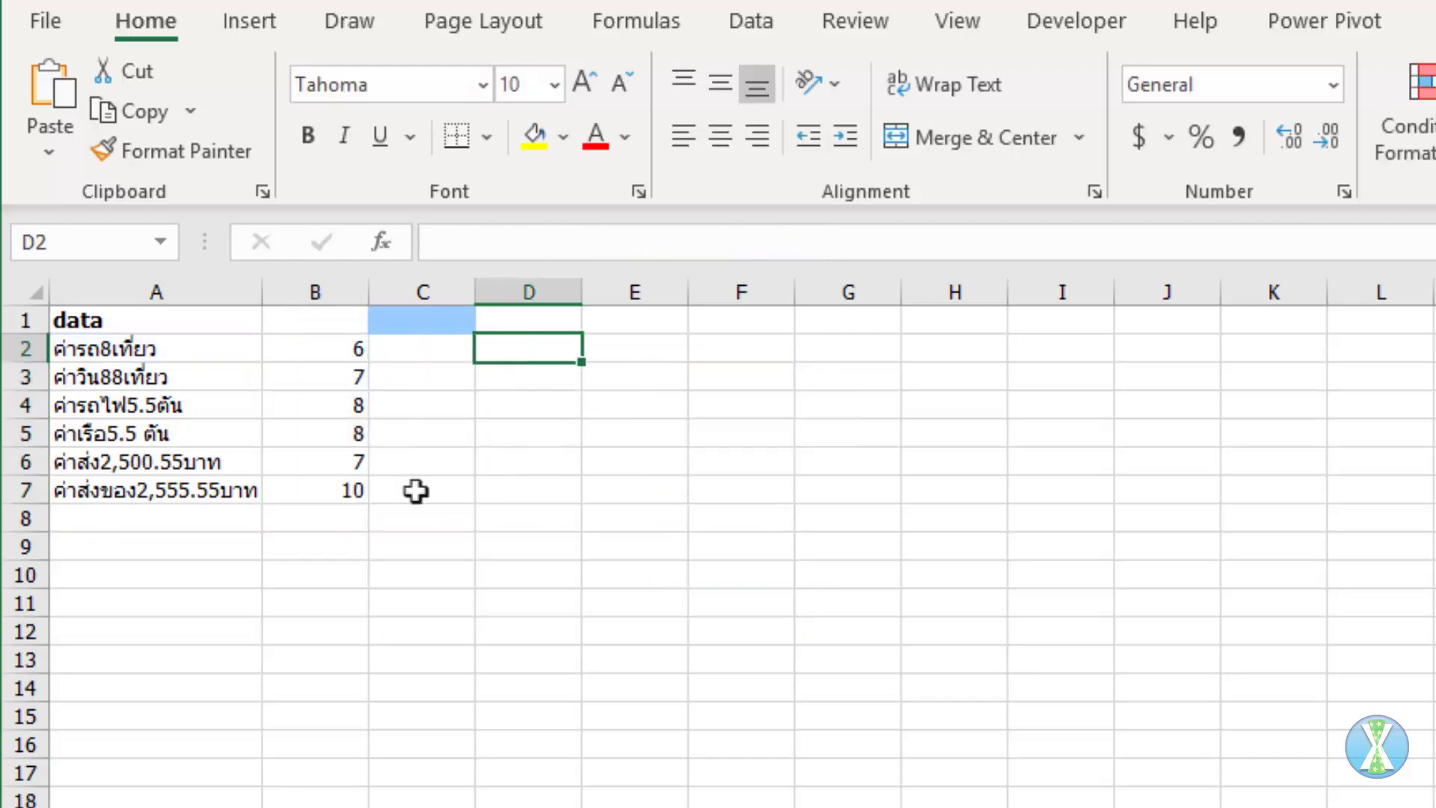
{"action": "type", "text": "=1/17"}
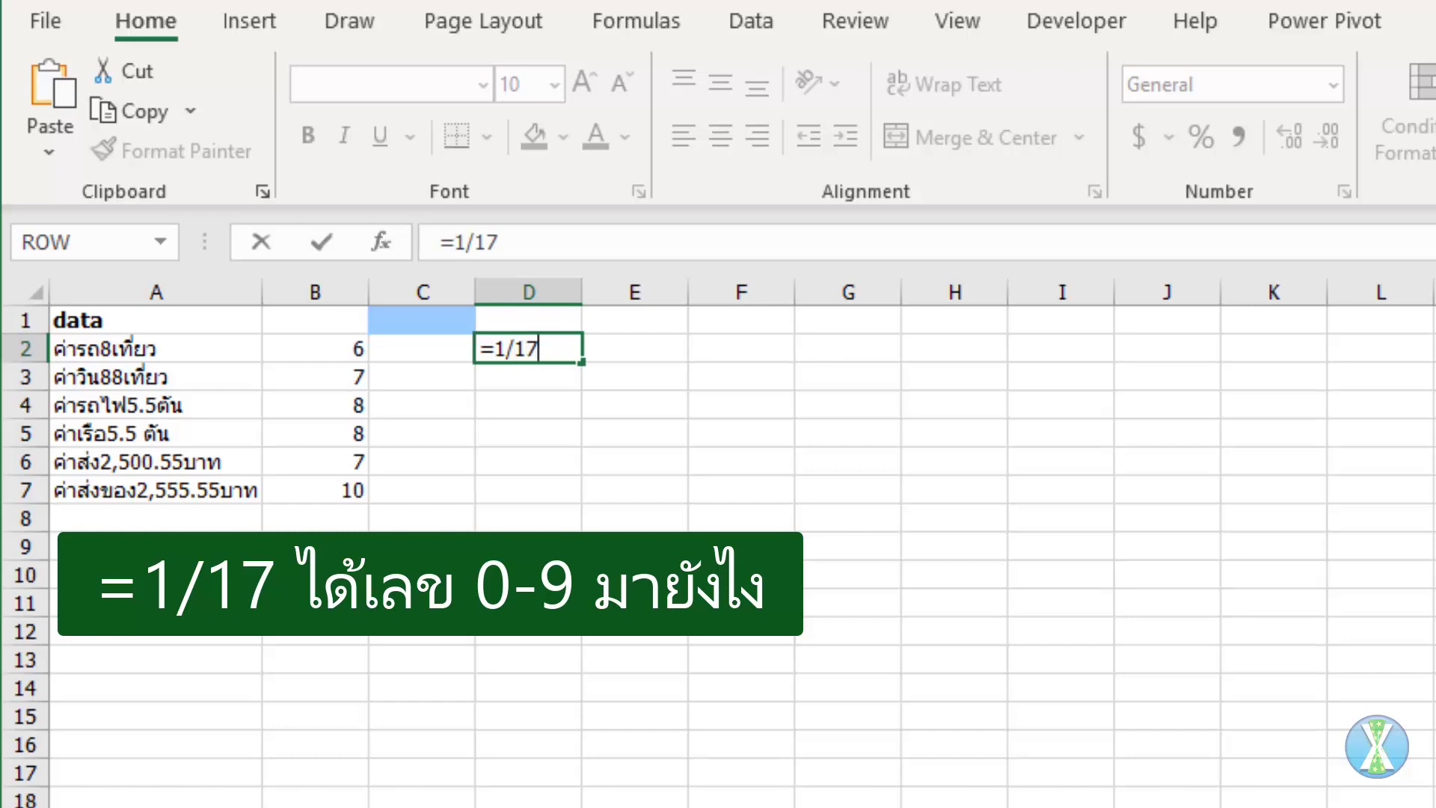
{"action": "key", "text": "F9"}
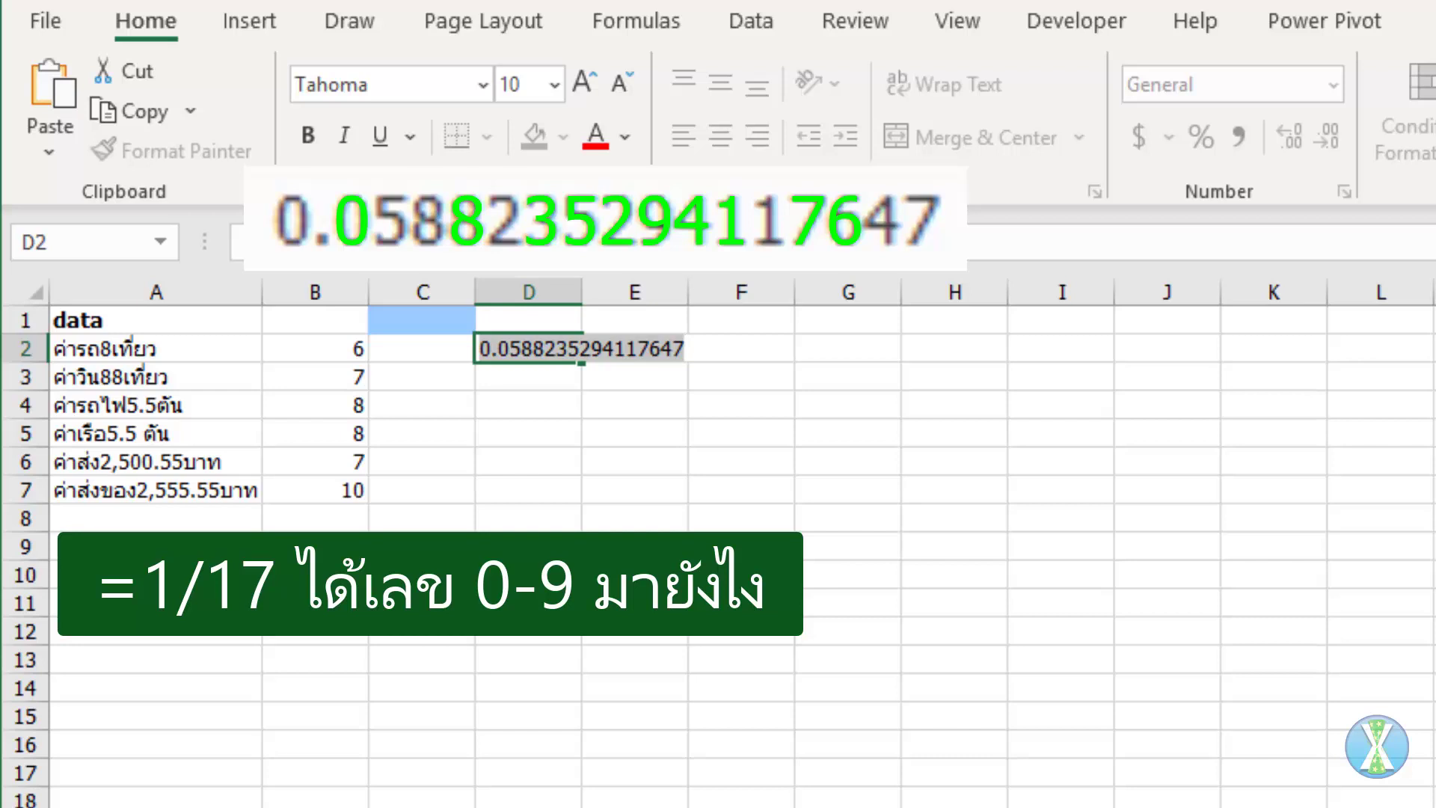
{"action": "key", "text": "Escape"}
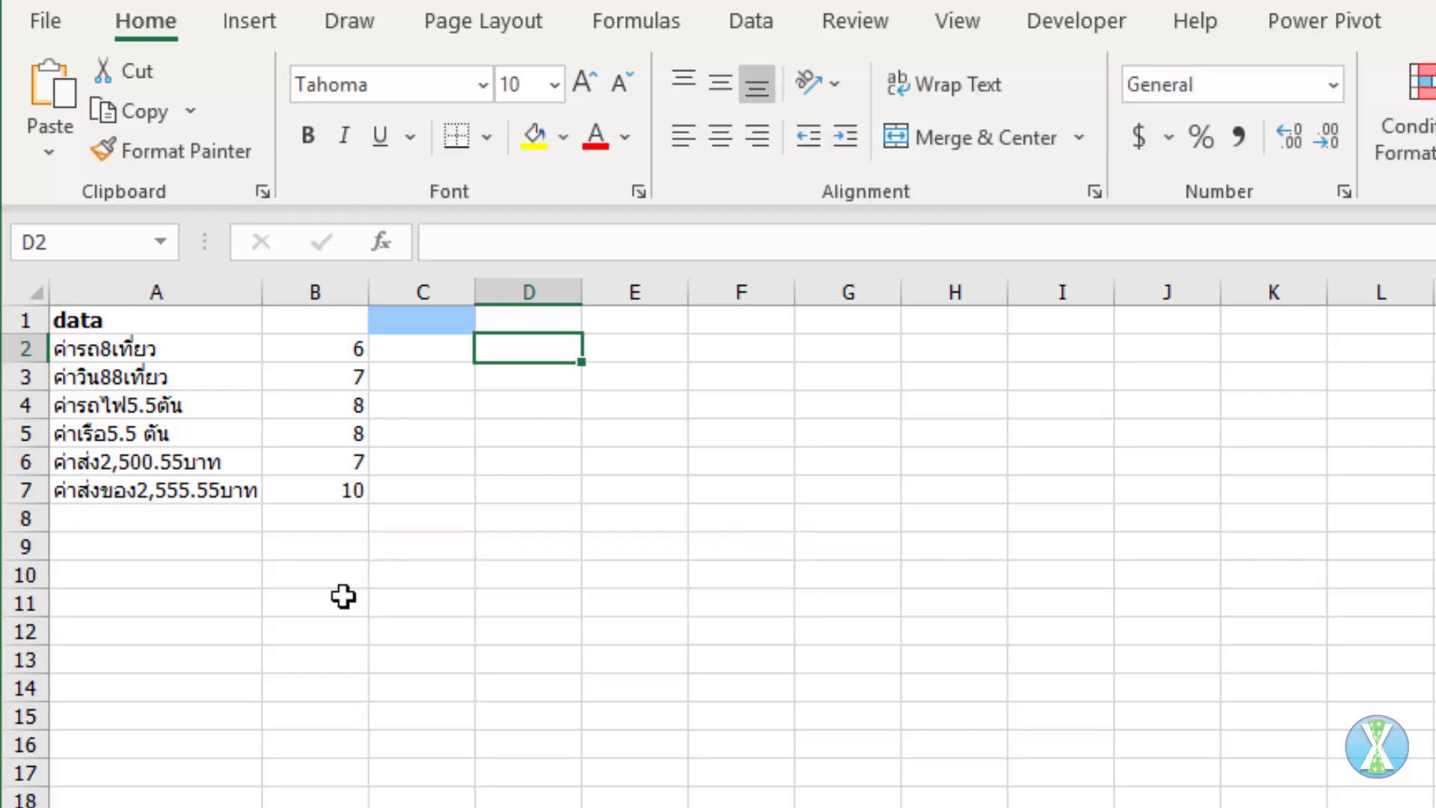
Enter =MID(A2,B2,9) in C2 and fill it down to C7
{"action": "key", "text": "Left"}
{"action": "type", "text": "=mi"}
{"action": "key", "text": "Tab"}
{"action": "type", "text": "A2,B2,9"}
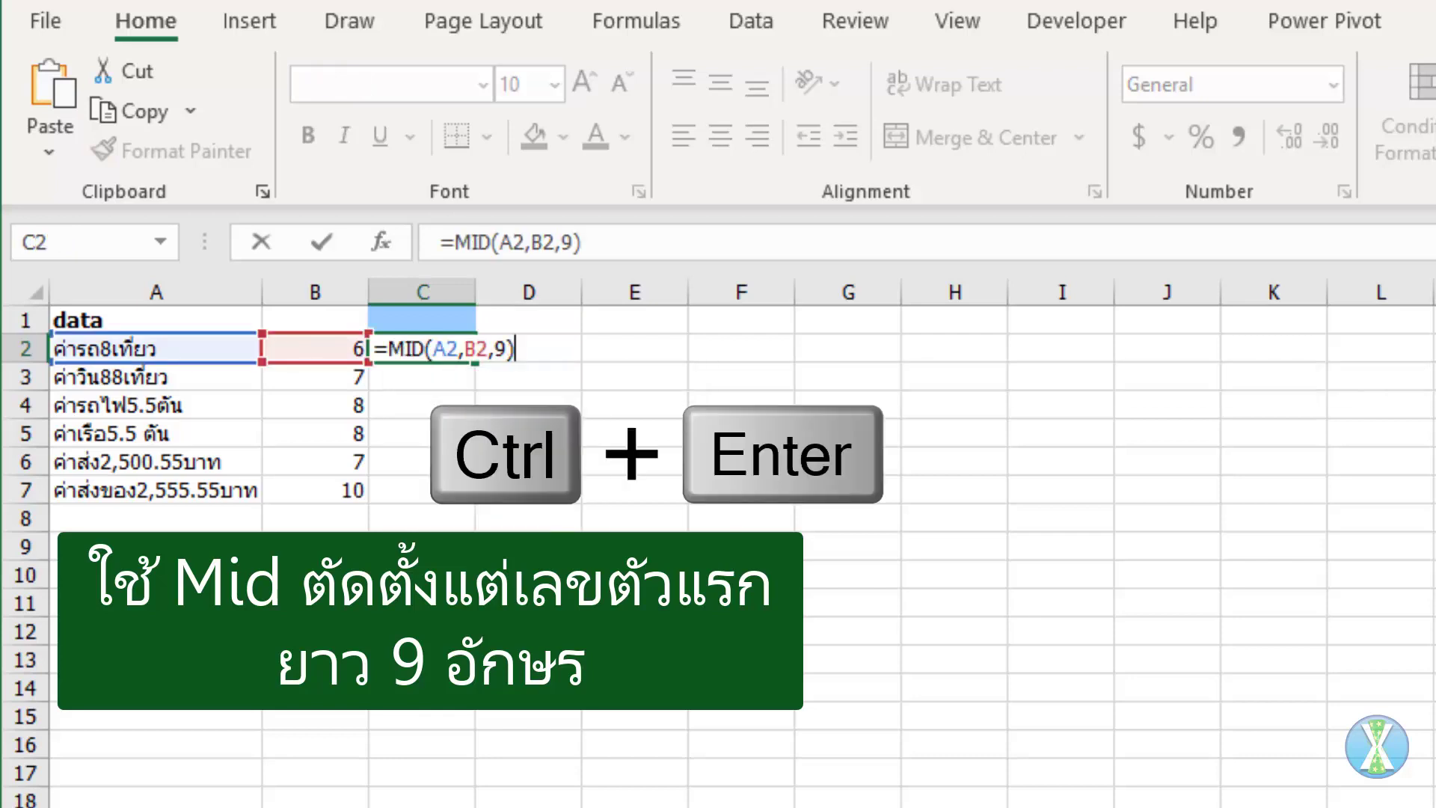
{"action": "key", "text": "ctrl+Return"}
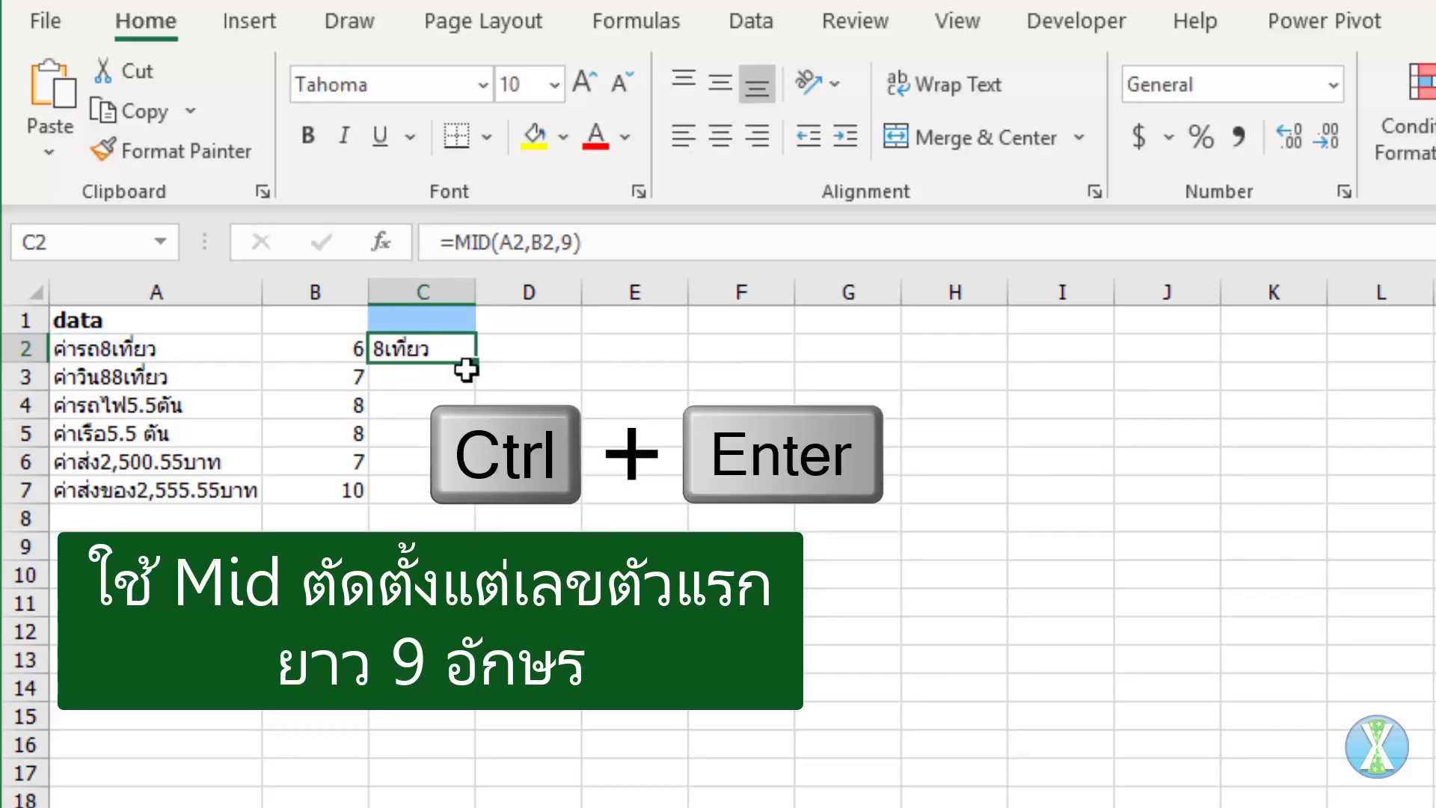
{"action": "double_click", "coordinate": [475, 361]}
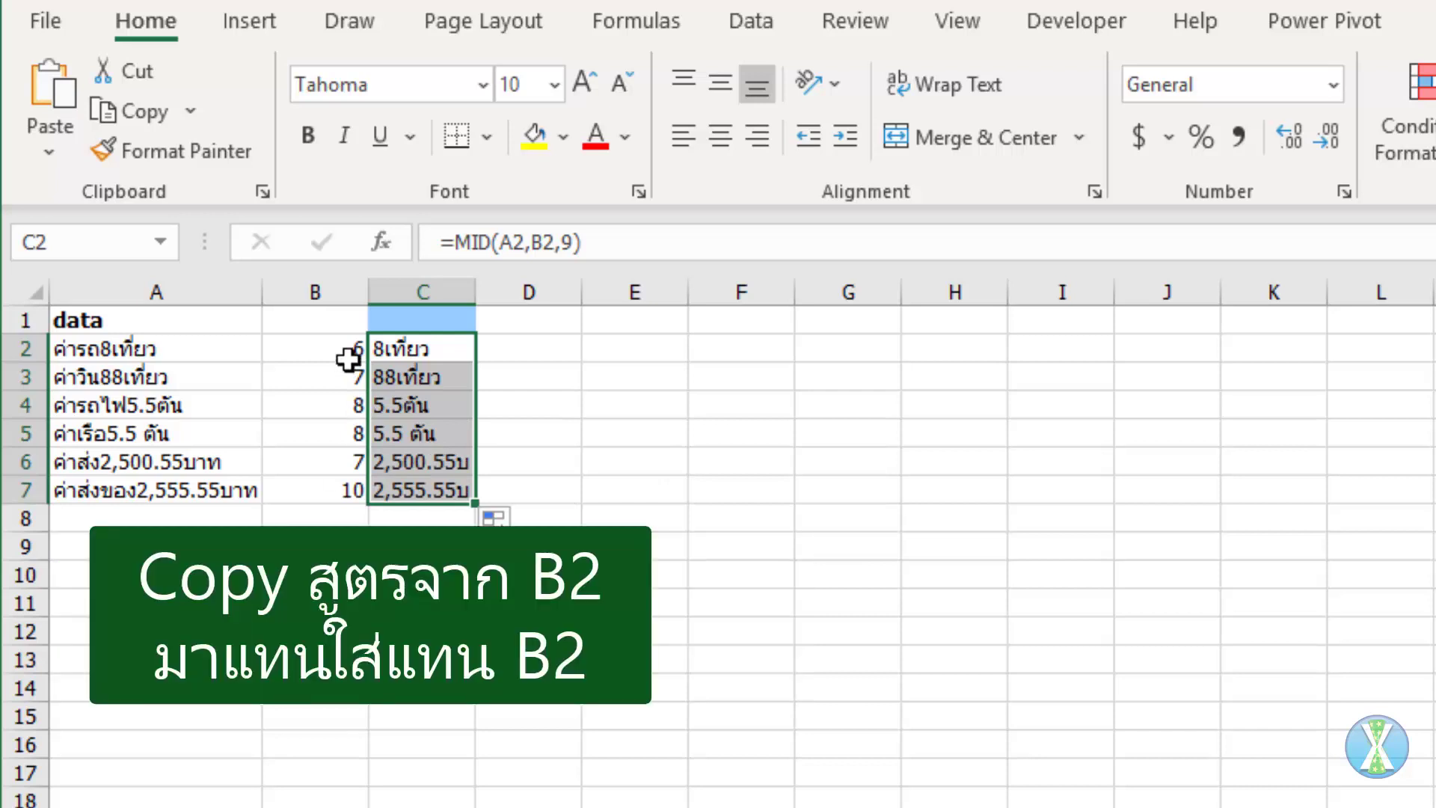
Replace the B2 reference in C2's MID formula with B2's MIN/FIND formula and fill down to C7
{"action": "left_click", "coordinate": [347, 351]}
{"action": "left_click_drag", "start_coordinate": [458, 243], "coordinate": [829, 242]}
{"action": "key", "text": "ctrl+c"}
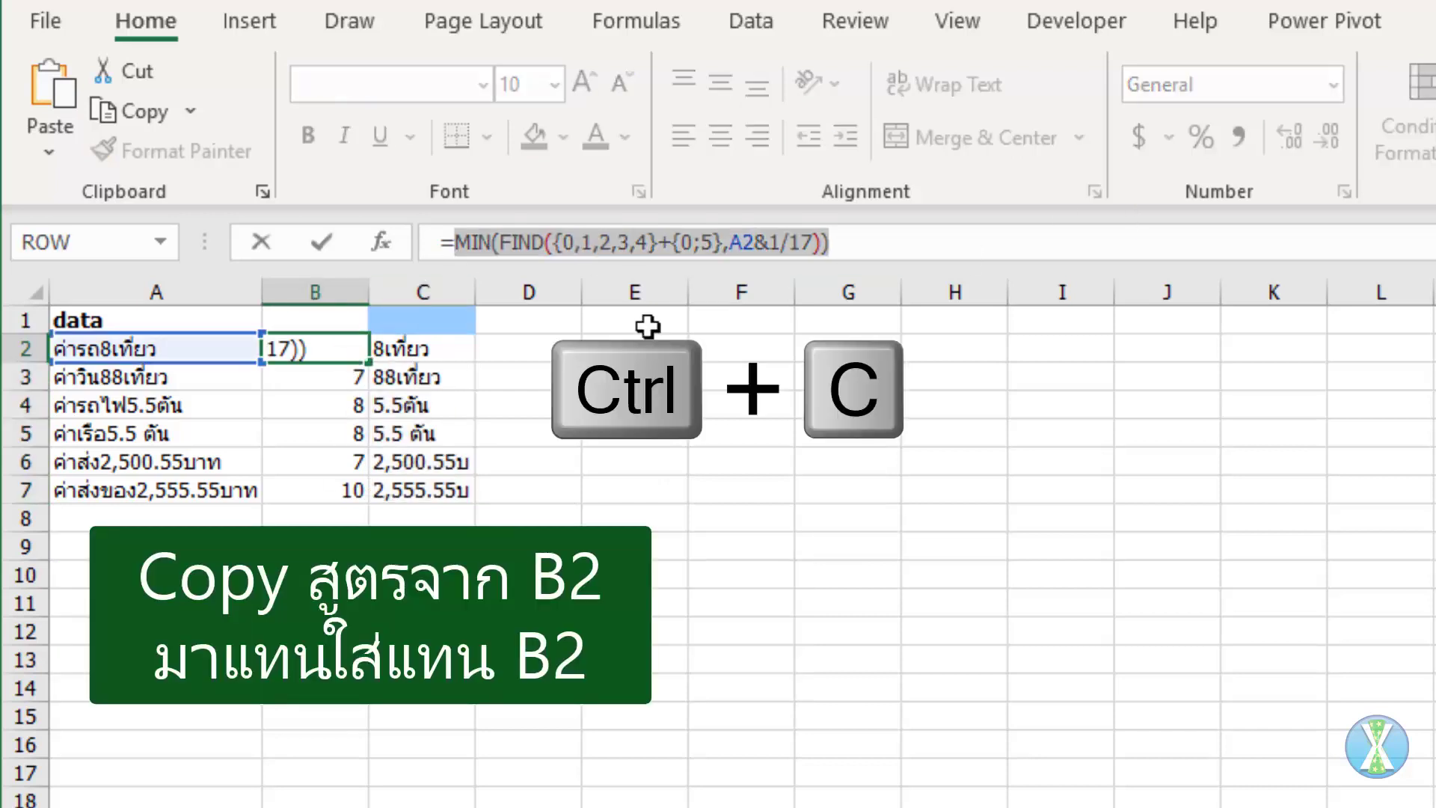
{"action": "key", "text": "Escape"}
{"action": "left_click", "coordinate": [426, 343]}
{"action": "double_click", "coordinate": [566, 242]}
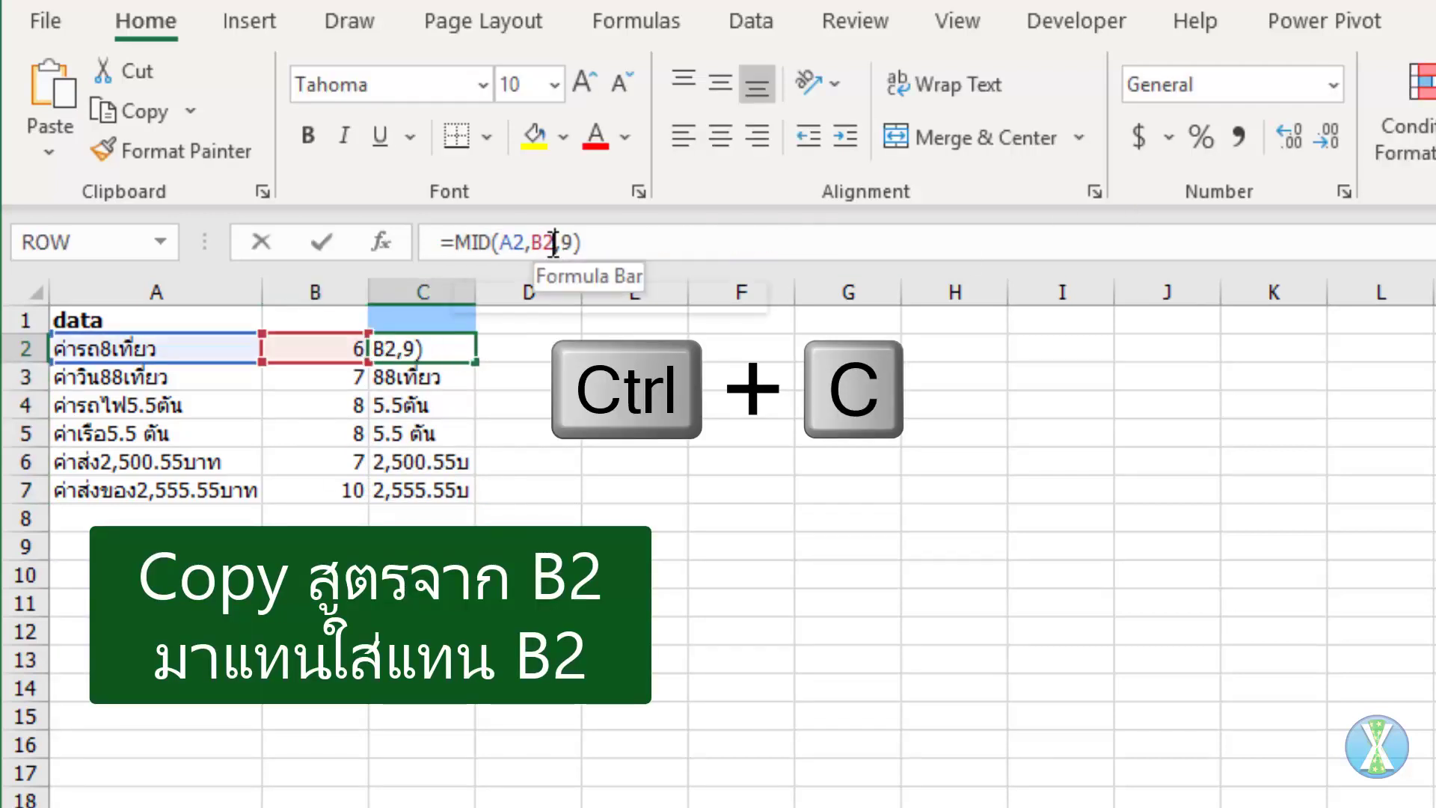
{"action": "key", "text": "ctrl+v"}
{"action": "key", "text": "ctrl+Return"}
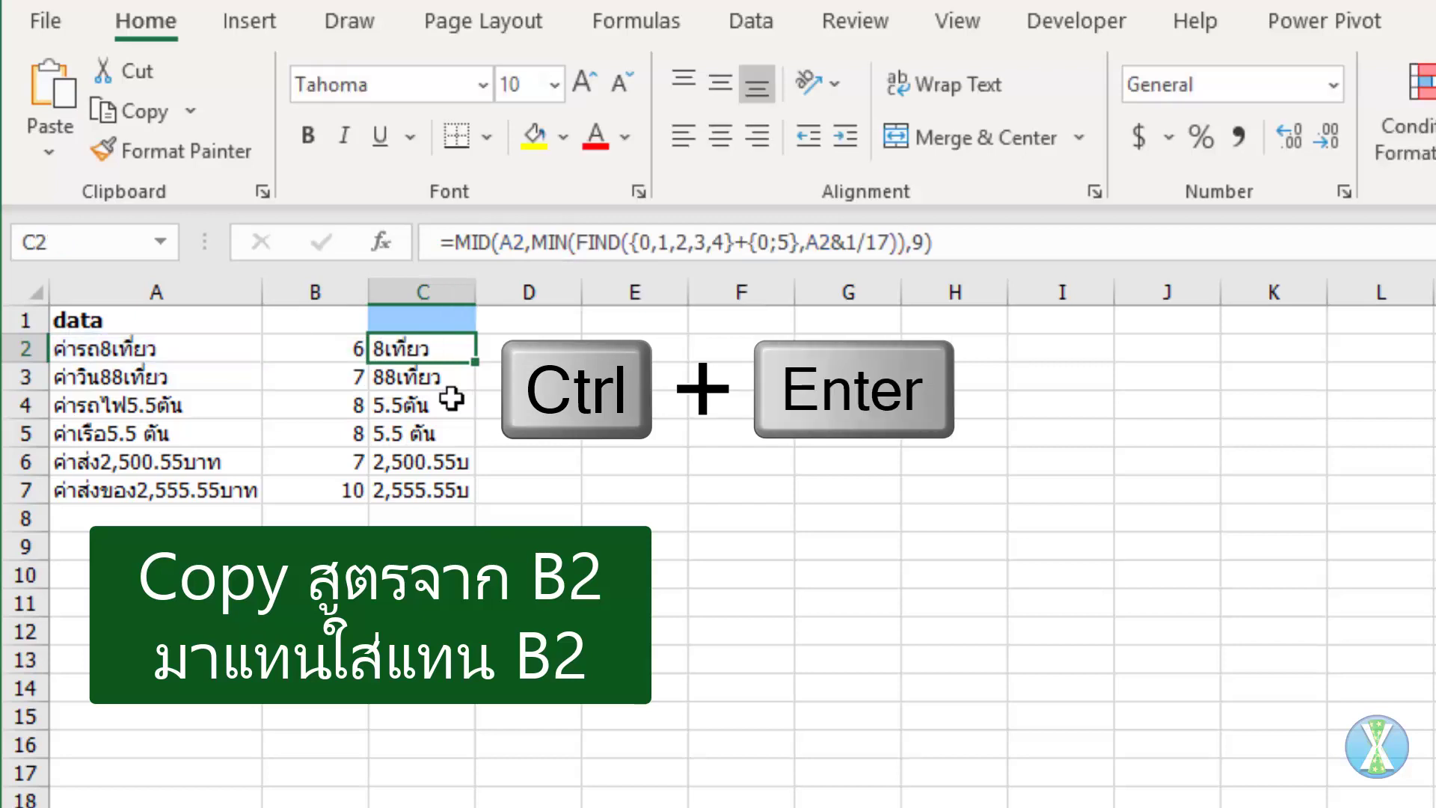
{"action": "double_click", "coordinate": [476, 361]}
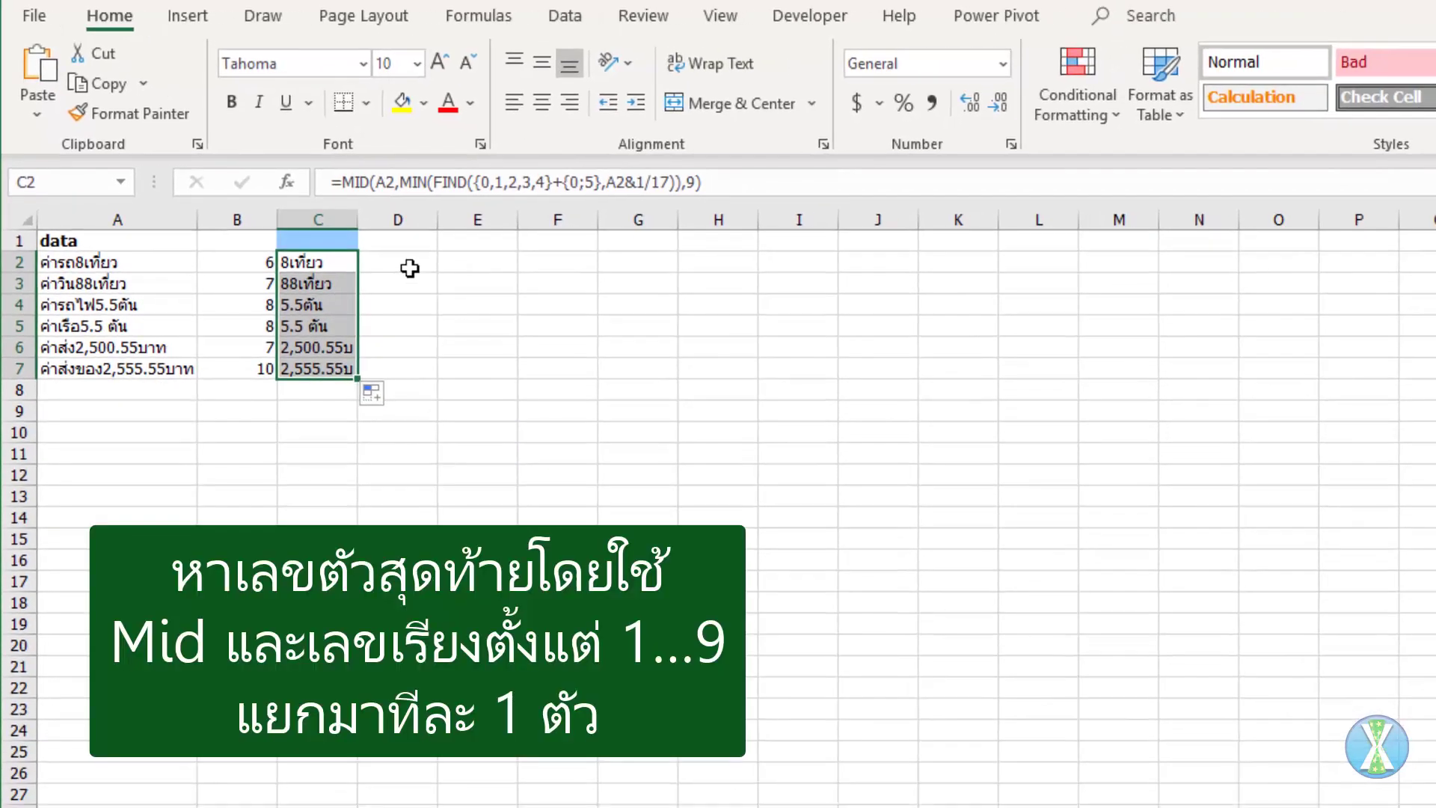
Enter =MID(A2,{1,2,3,4,5,6,7,8,9},1) in D2 and fill it down to D7
{"action": "left_click", "coordinate": [398, 262]}
{"action": "type", "text": "=mid"}
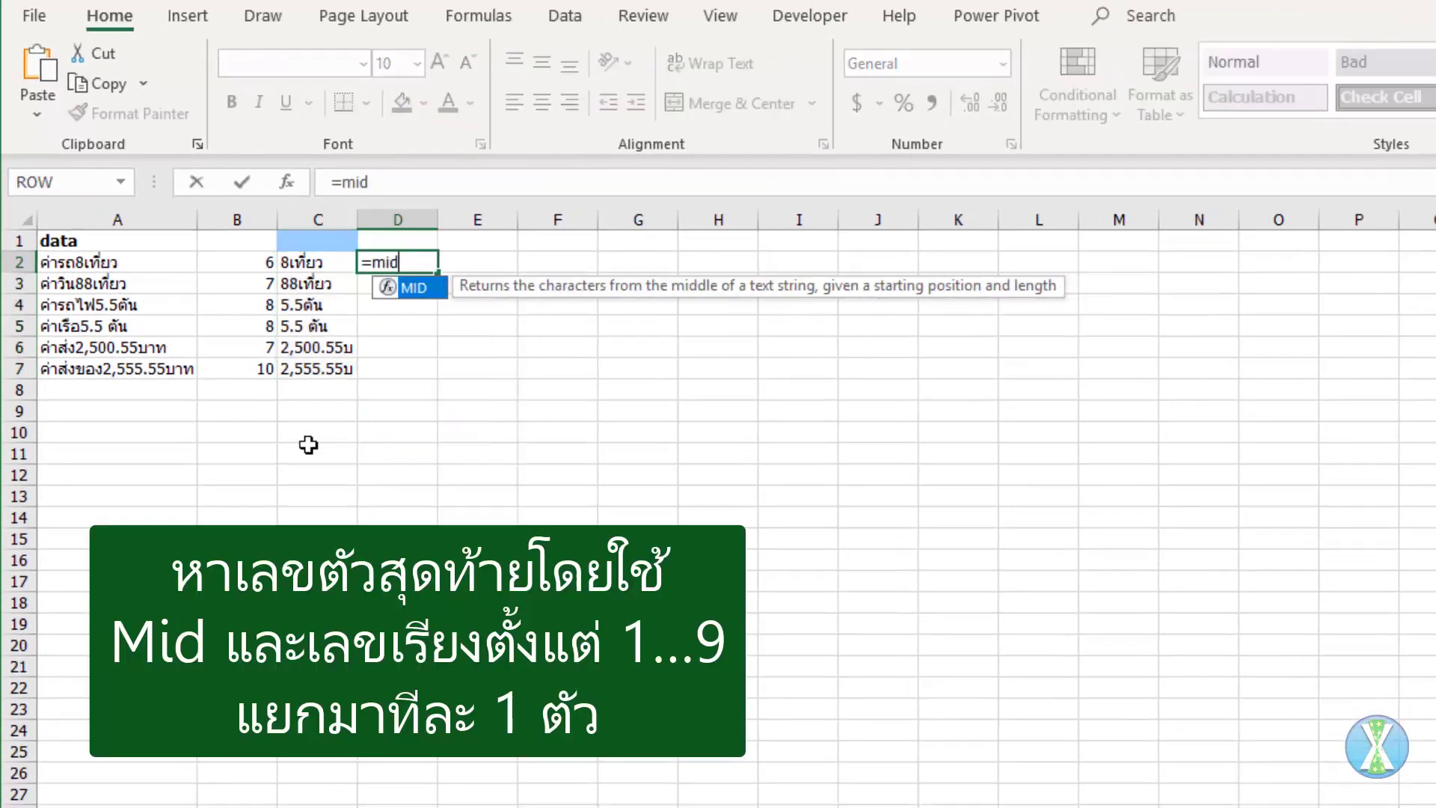
{"action": "type", "text": "("}
{"action": "key", "text": "Left"}
{"action": "key", "text": "Left"}
{"action": "key", "text": "Left"}
{"action": "type", "text": ",{1,2,3,4,5,6"}
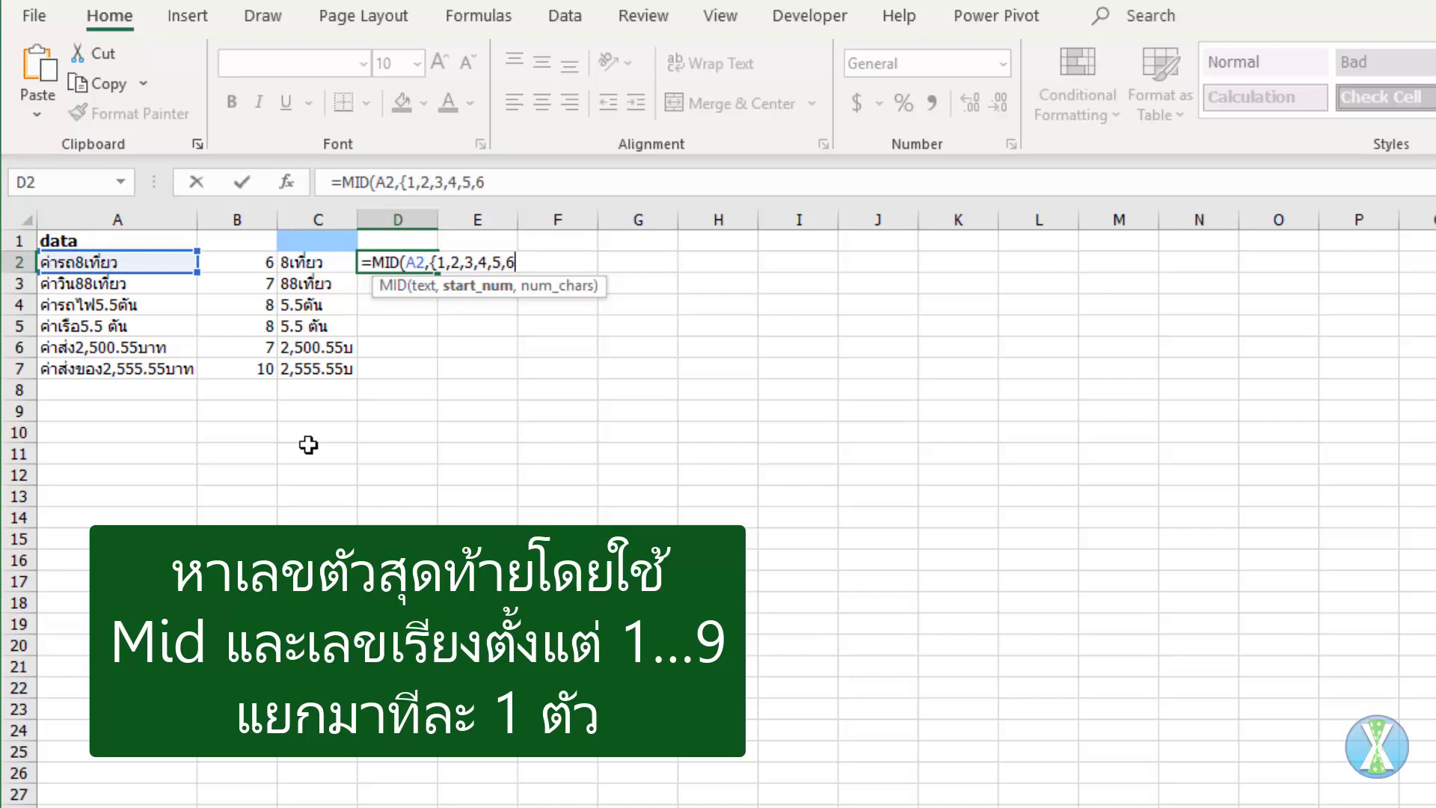
{"action": "type", "text": ",7,8,9}"}
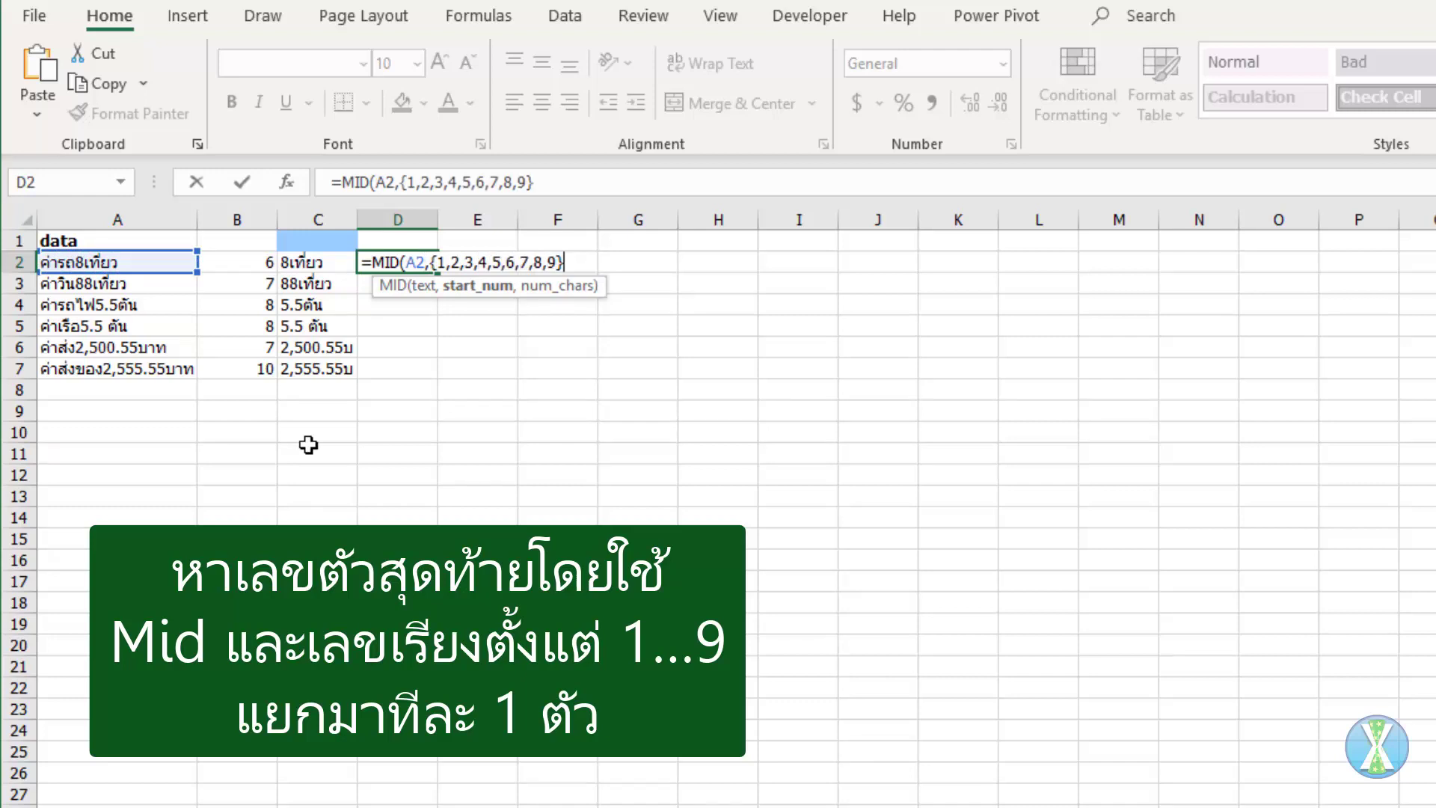
{"action": "type", "text": ",1)"}
{"action": "key", "text": "ctrl+Return"}
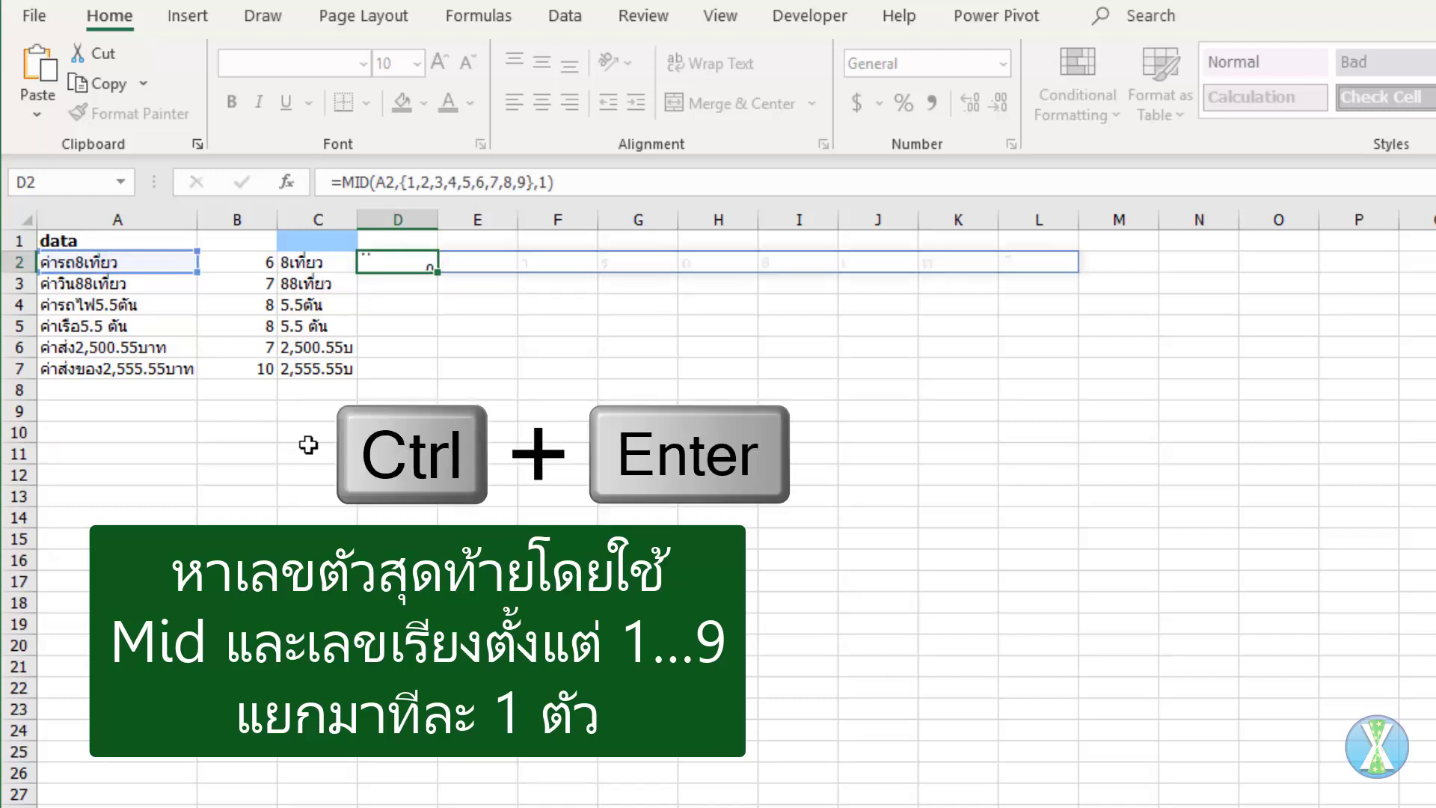
{"action": "left_click_drag", "start_coordinate": [438, 272], "coordinate": [439, 376]}
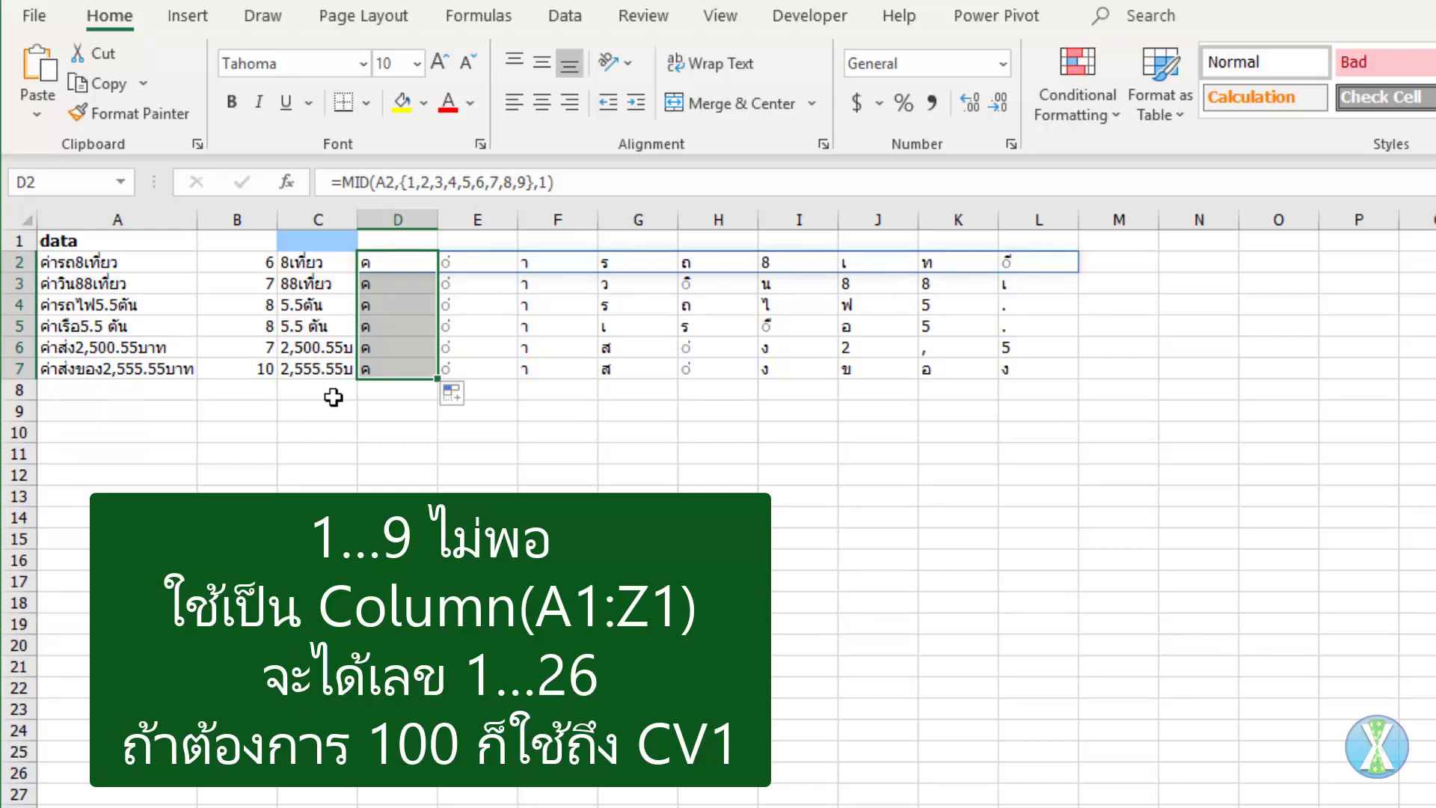
Replace the fixed 1–9 list with COLUMN(A1:Z1) so D2:D7 split every character
{"action": "key", "text": "F2"}
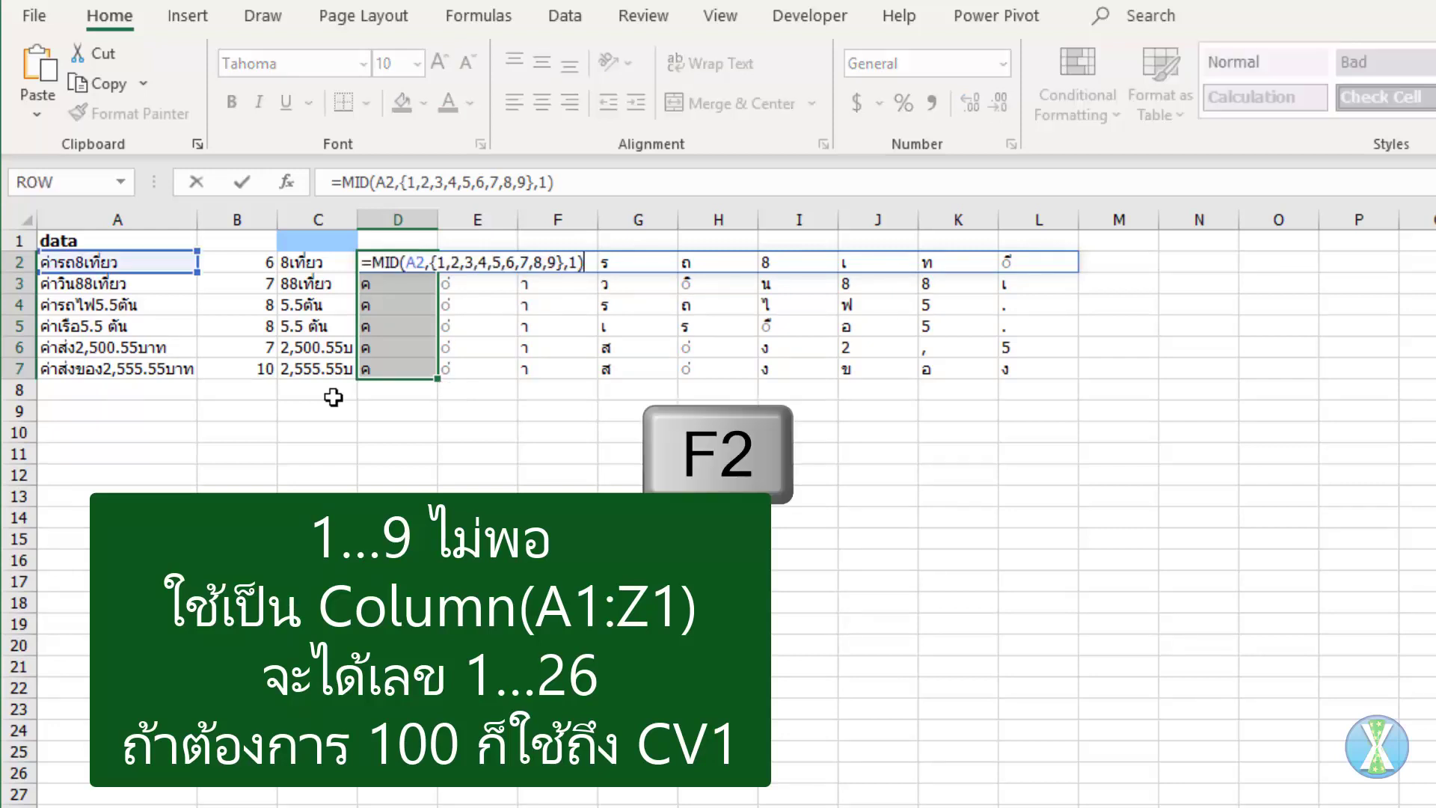
{"action": "key", "text": "Left"}
{"action": "key", "text": "Left"}
{"action": "key", "text": "Left"}
{"action": "key", "text": "BackSpace"}
{"action": "key", "text": "BackSpace"}
{"action": "key", "text": "BackSpace"}
{"action": "key", "text": "BackSpace"}
{"action": "key", "text": "BackSpace"}
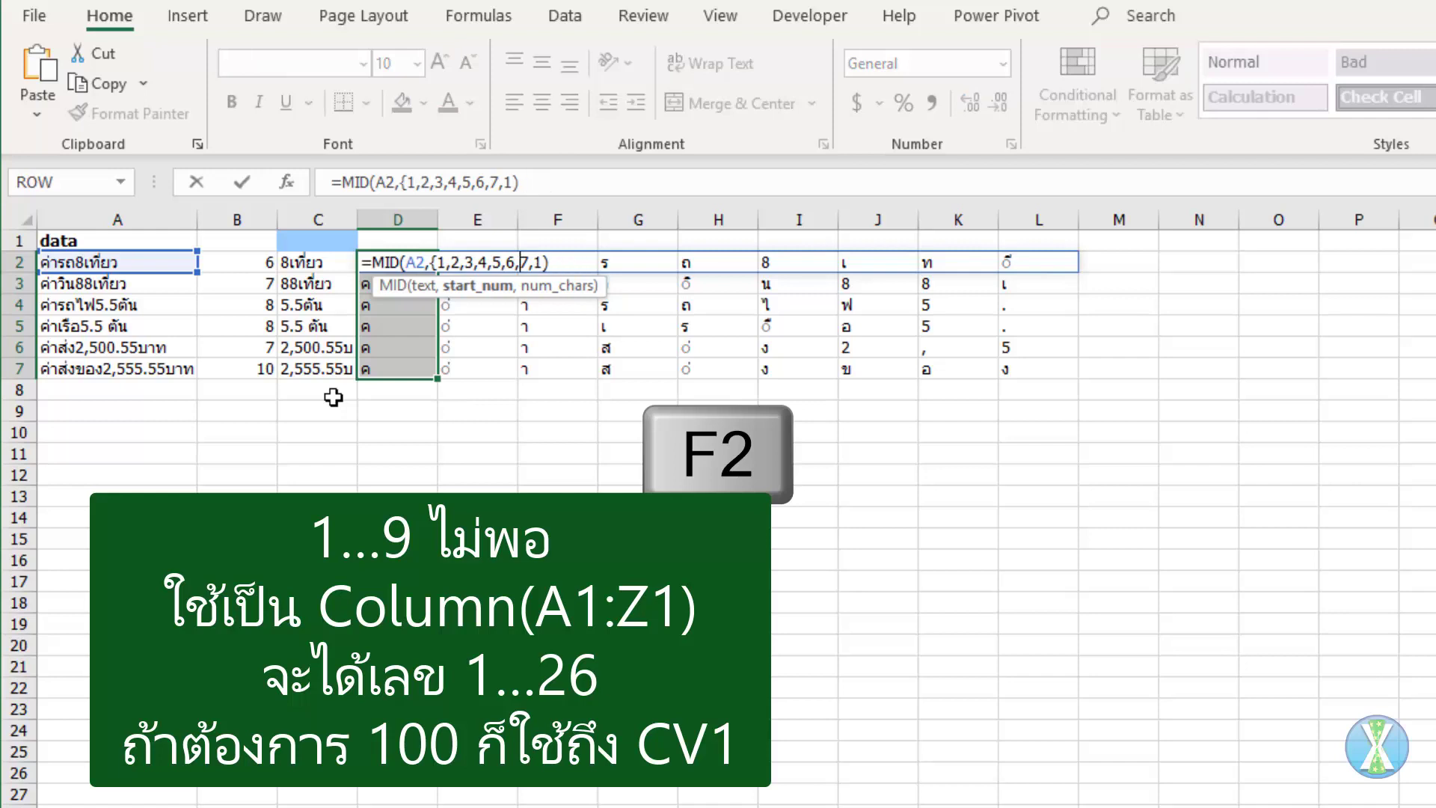
{"action": "key", "text": "BackSpace"}
{"action": "key", "text": "BackSpace"}
{"action": "key", "text": "BackSpace"}
{"action": "key", "text": "BackSpace"}
{"action": "key", "text": "BackSpace"}
{"action": "key", "text": "BackSpace"}
{"action": "key", "text": "BackSpace"}
{"action": "key", "text": "BackSpace"}
{"action": "type", "text": "column(1"}
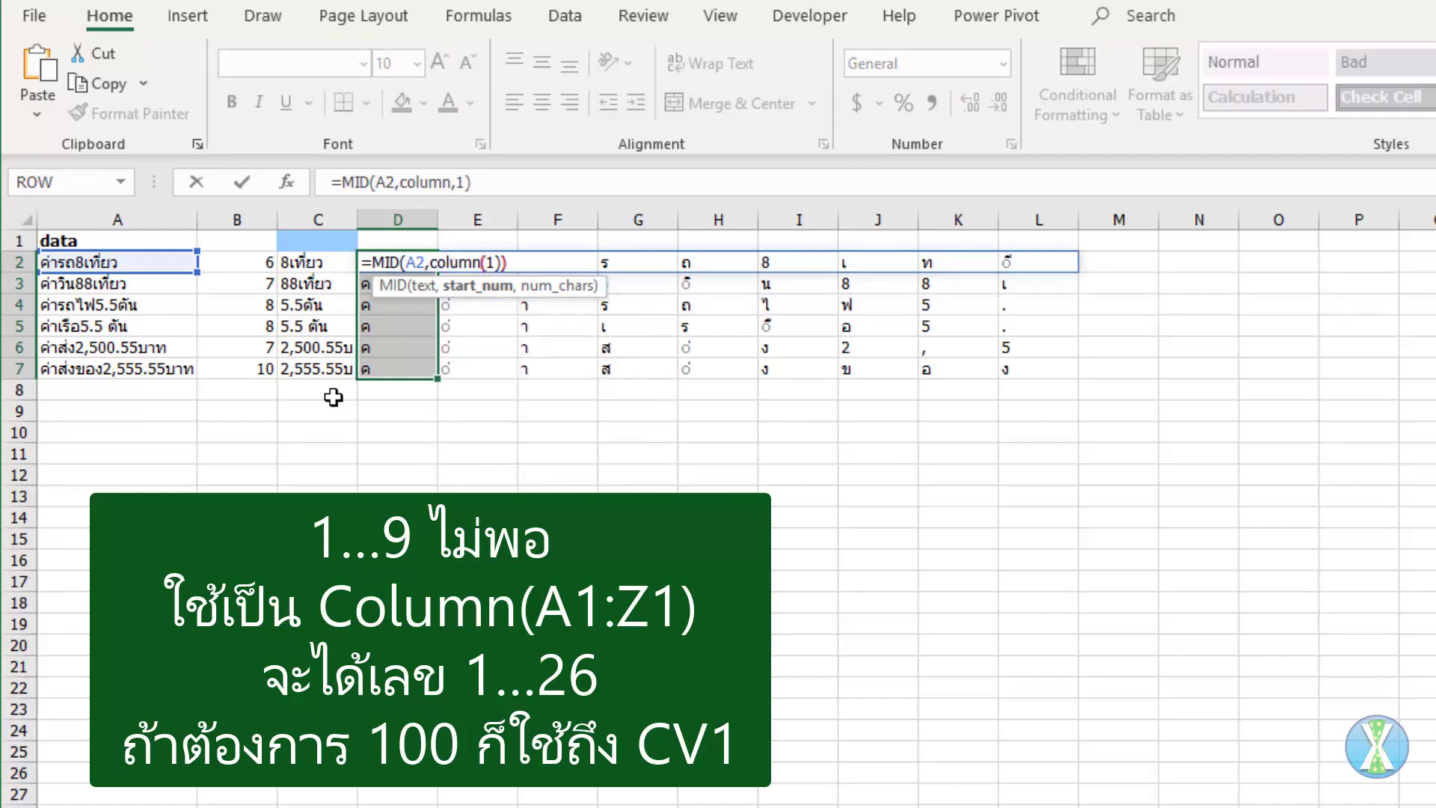
{"action": "type", "text": "a1:z,"}
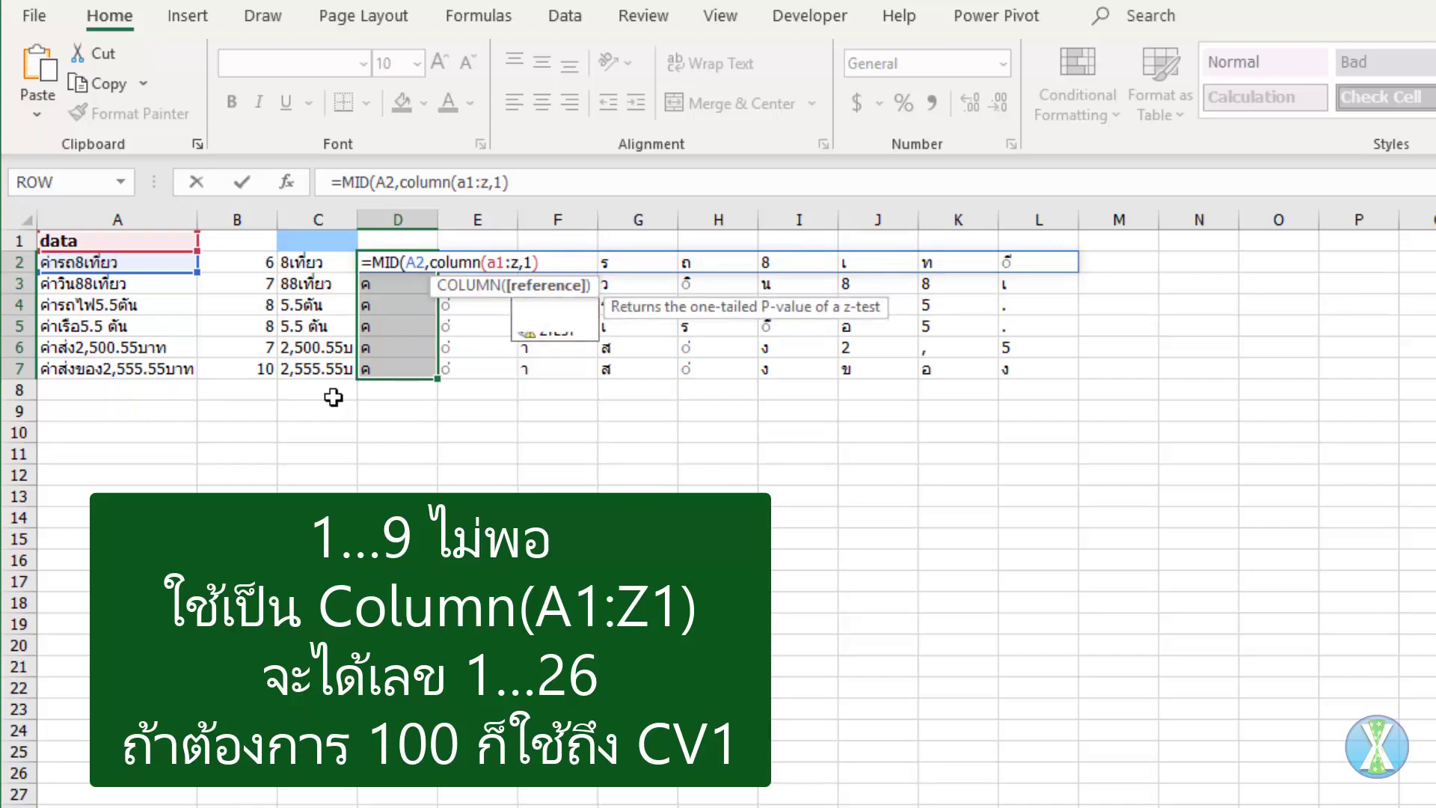
{"action": "type", "text": "1),"}
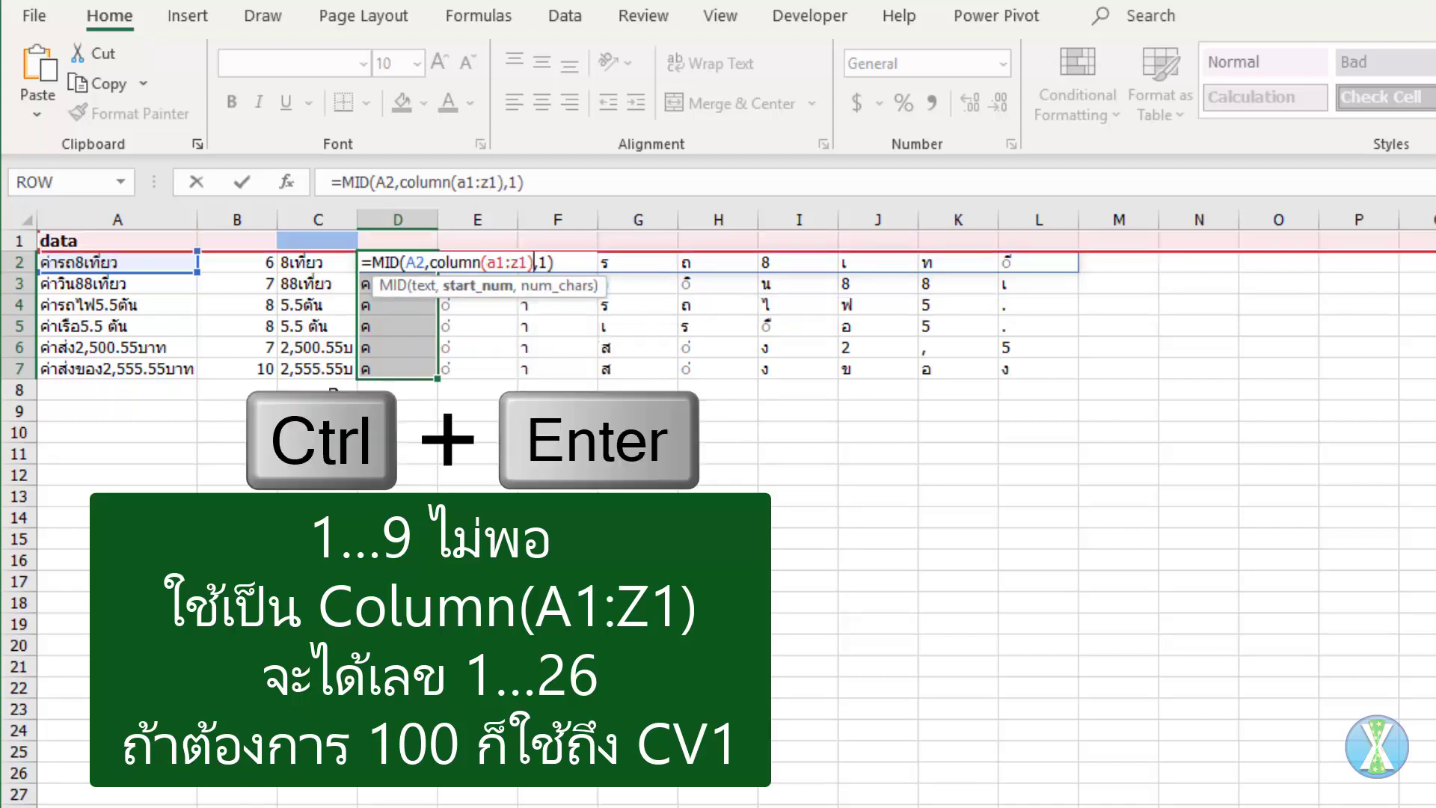
{"action": "key", "text": "ctrl+Return"}
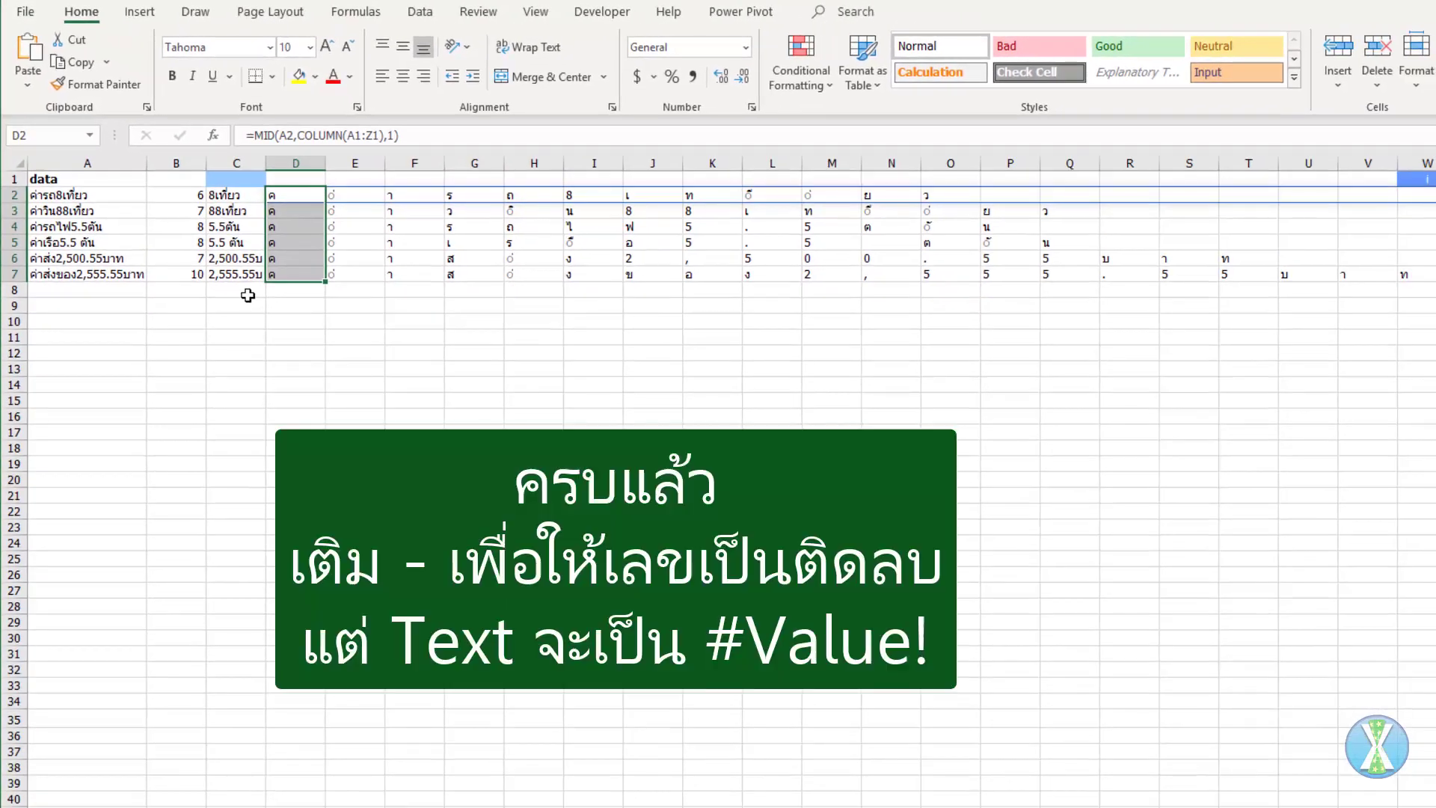
{"action": "key", "text": "F2"}
Negate the MID result and wrap it in MATCH(0, …) across D2:D7
{"action": "type", "text": "-"}
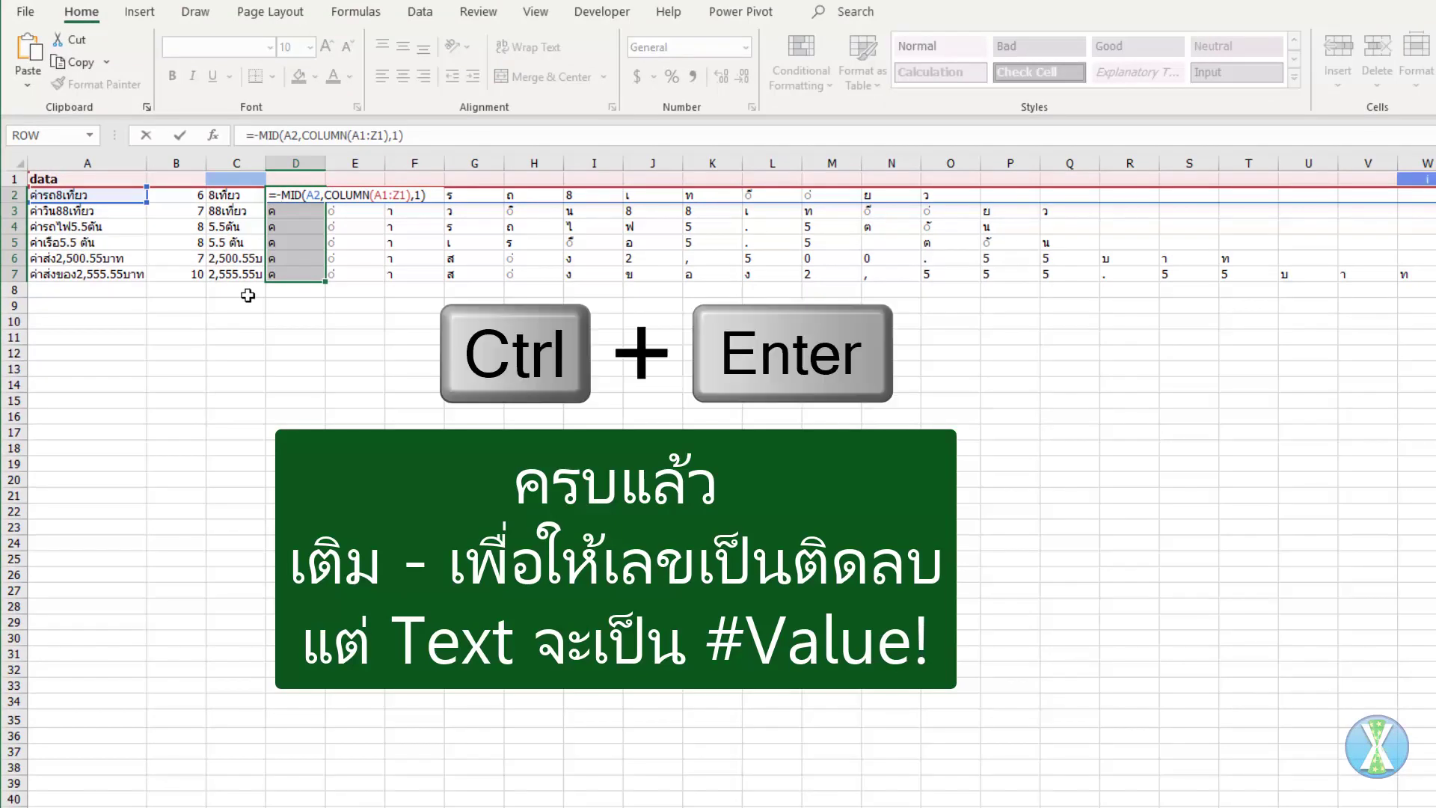
{"action": "key", "text": "ctrl+Return"}
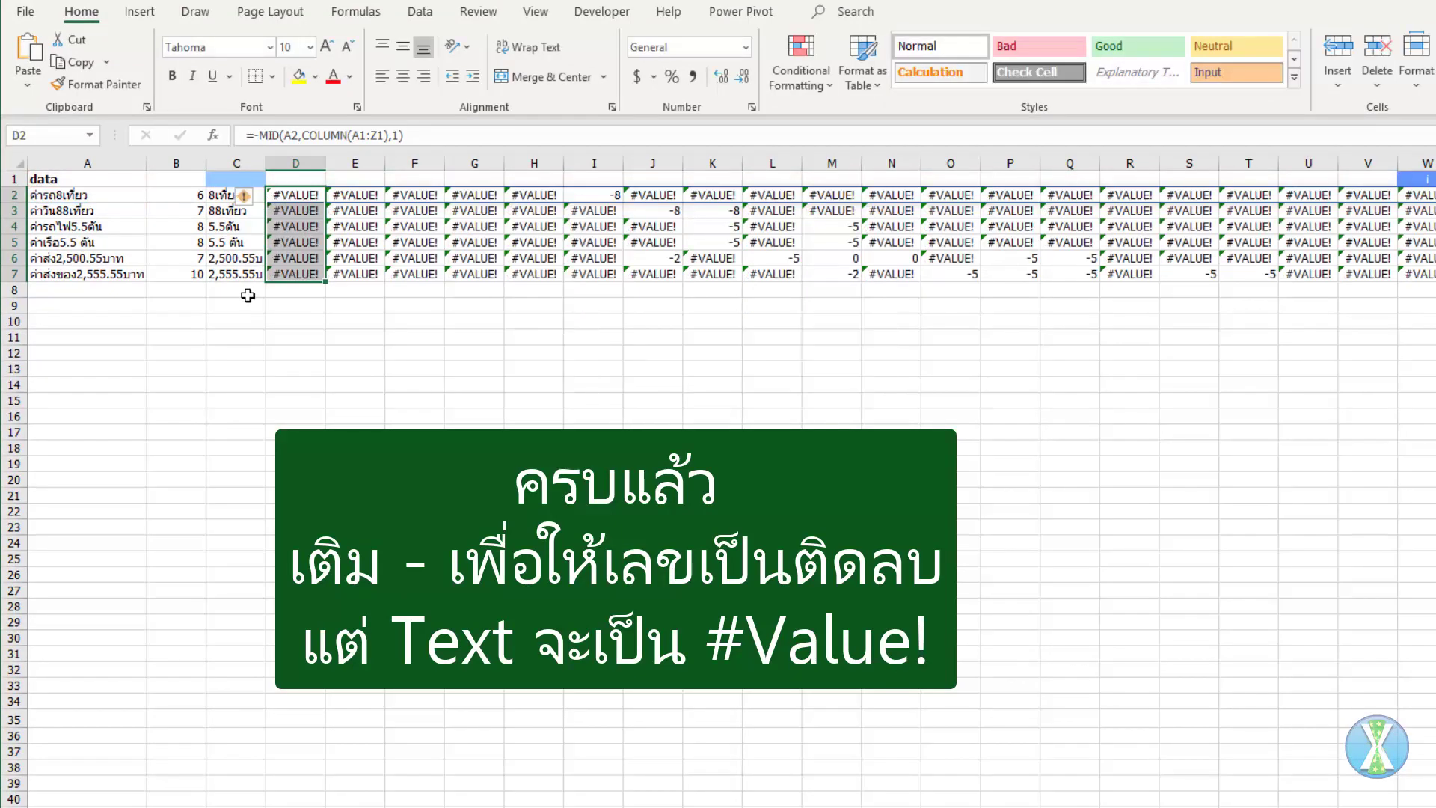
{"action": "key", "text": "F2"}
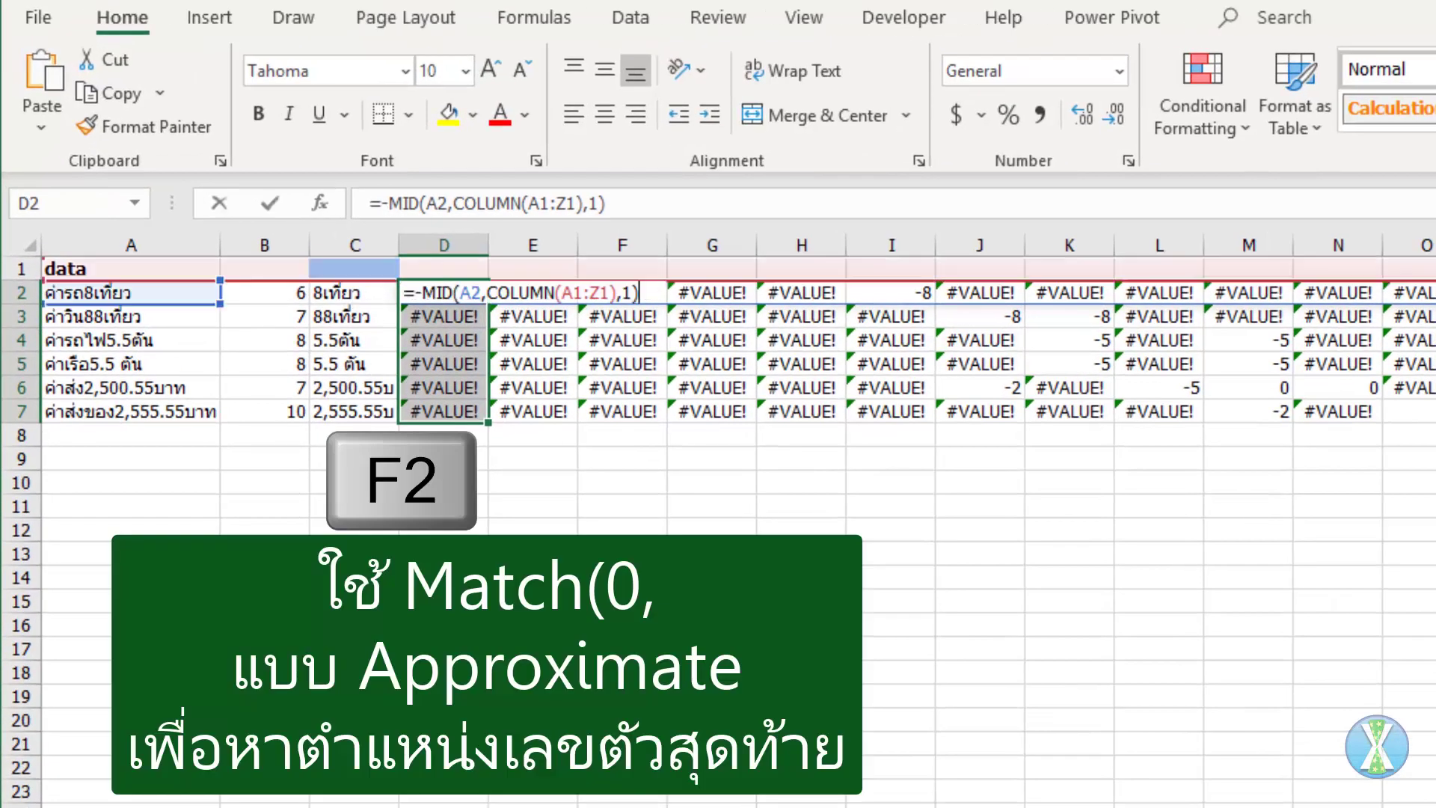
{"action": "key", "text": "Home"}
{"action": "key", "text": "Right"}
{"action": "type", "text": "match(0,"}
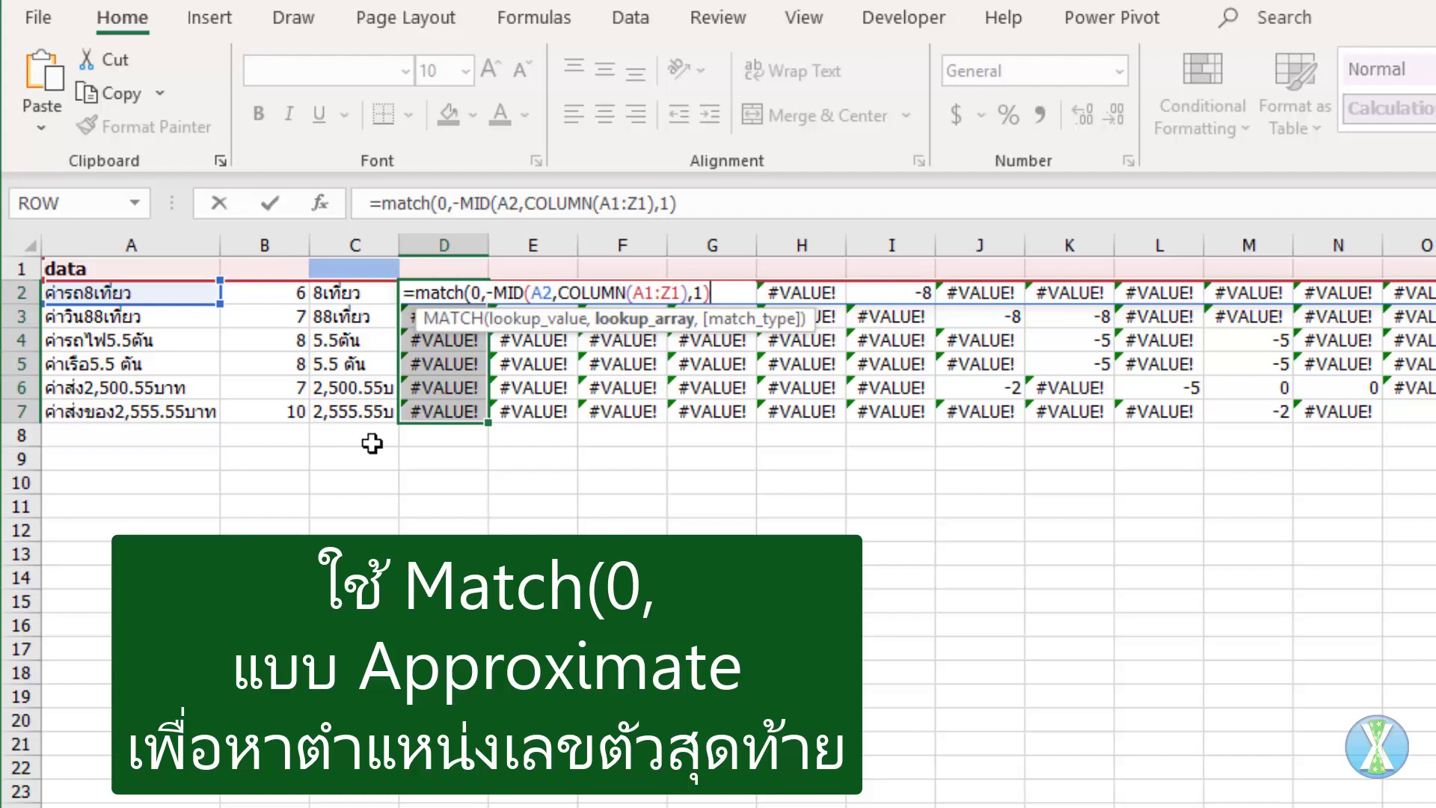
{"action": "key", "text": "ctrl+Return"}
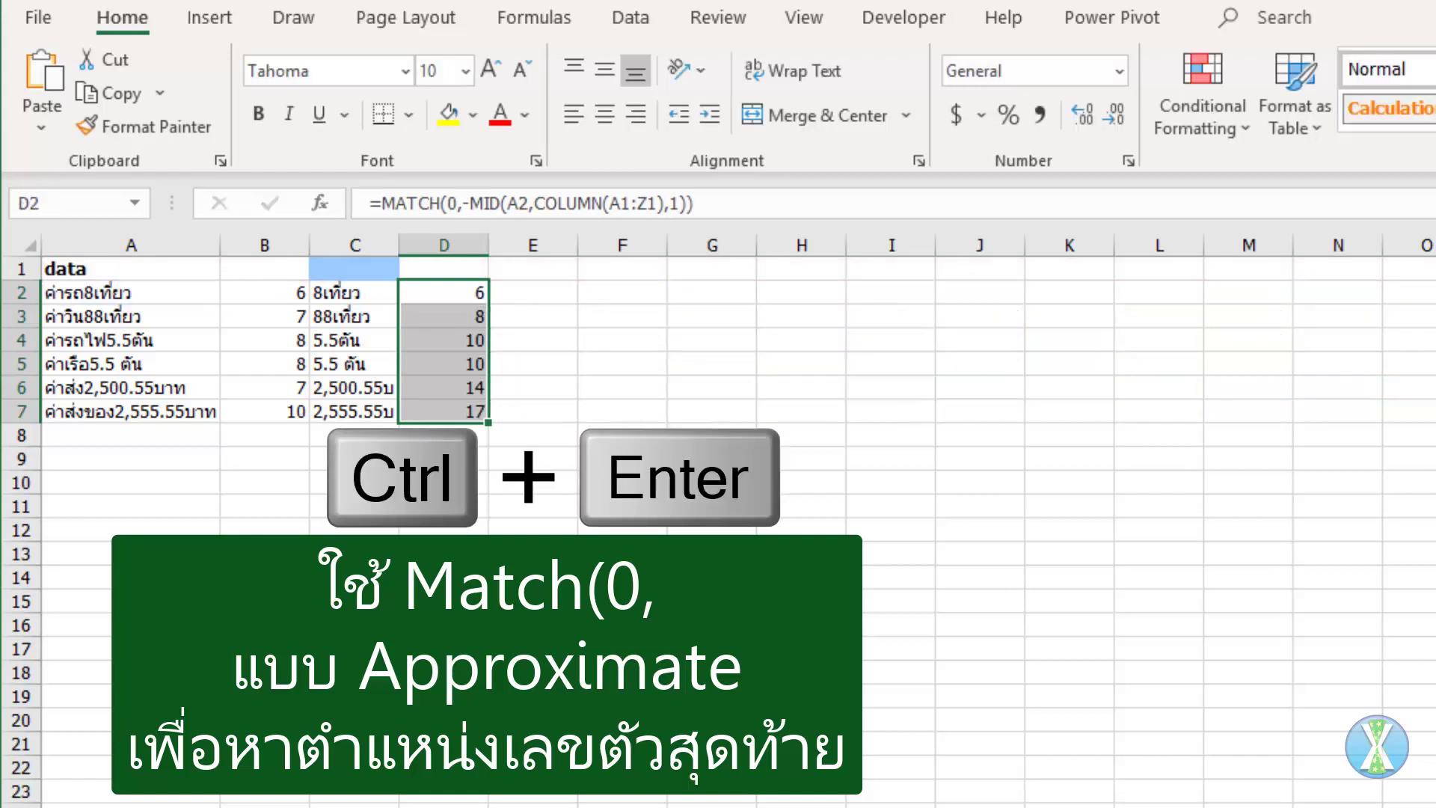
Wrap the negated MID in INDEX so D2:D7 return last-digit positions 6, 8, 10, 10, 14, 17
{"action": "key", "text": "F2"}
{"action": "key", "text": "Home"}
{"action": "key", "text": "Right"}
{"action": "key", "text": "Right"}
{"action": "key", "text": "Right"}
{"action": "type", "text": "index("}
{"action": "key", "text": "Right"}
{"action": "key", "text": "Right"}
{"action": "key", "text": "Right"}
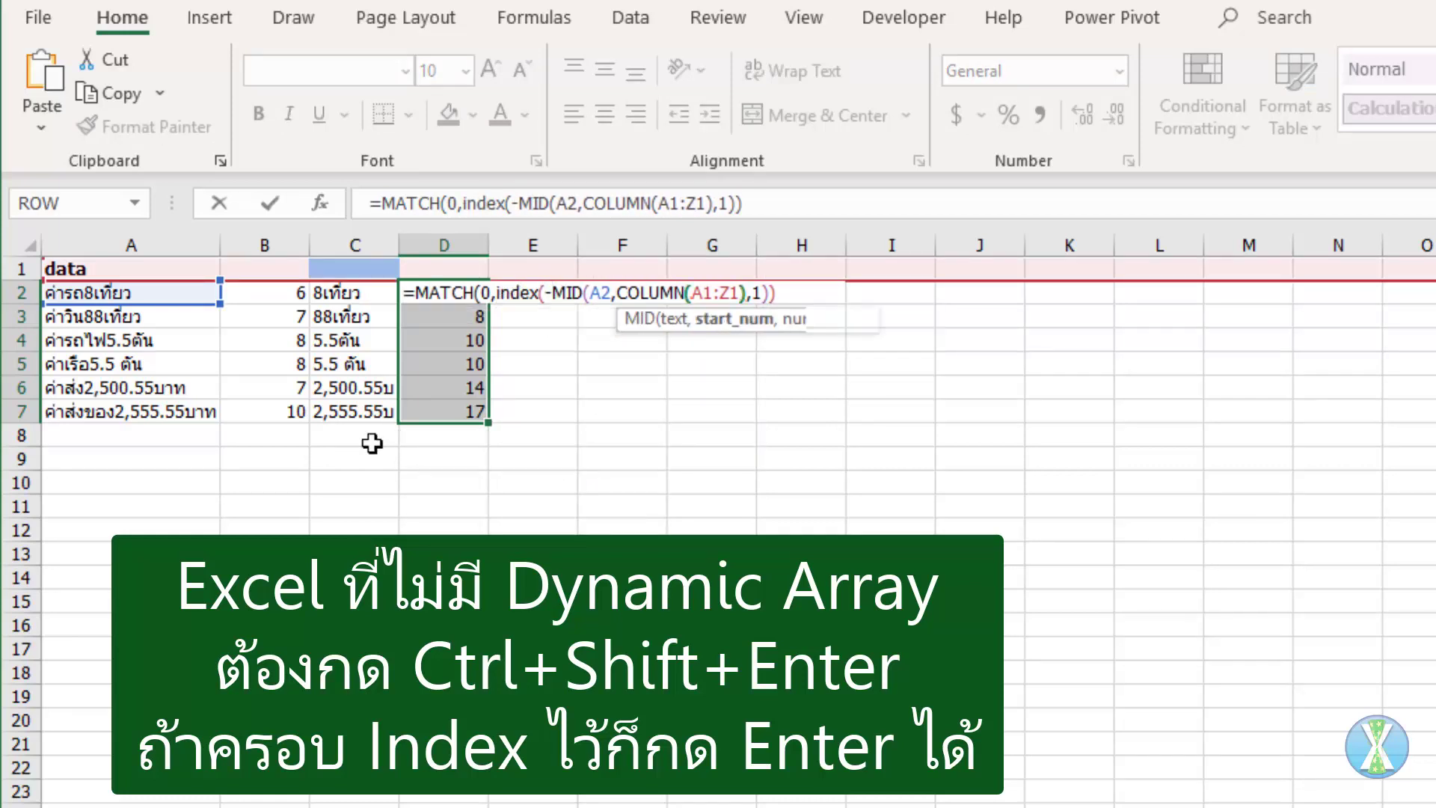
{"action": "key", "text": "Right"}
{"action": "key", "text": "Right"}
{"action": "key", "text": "Right"}
{"action": "key", "text": "Right"}
{"action": "type", "text": ","}
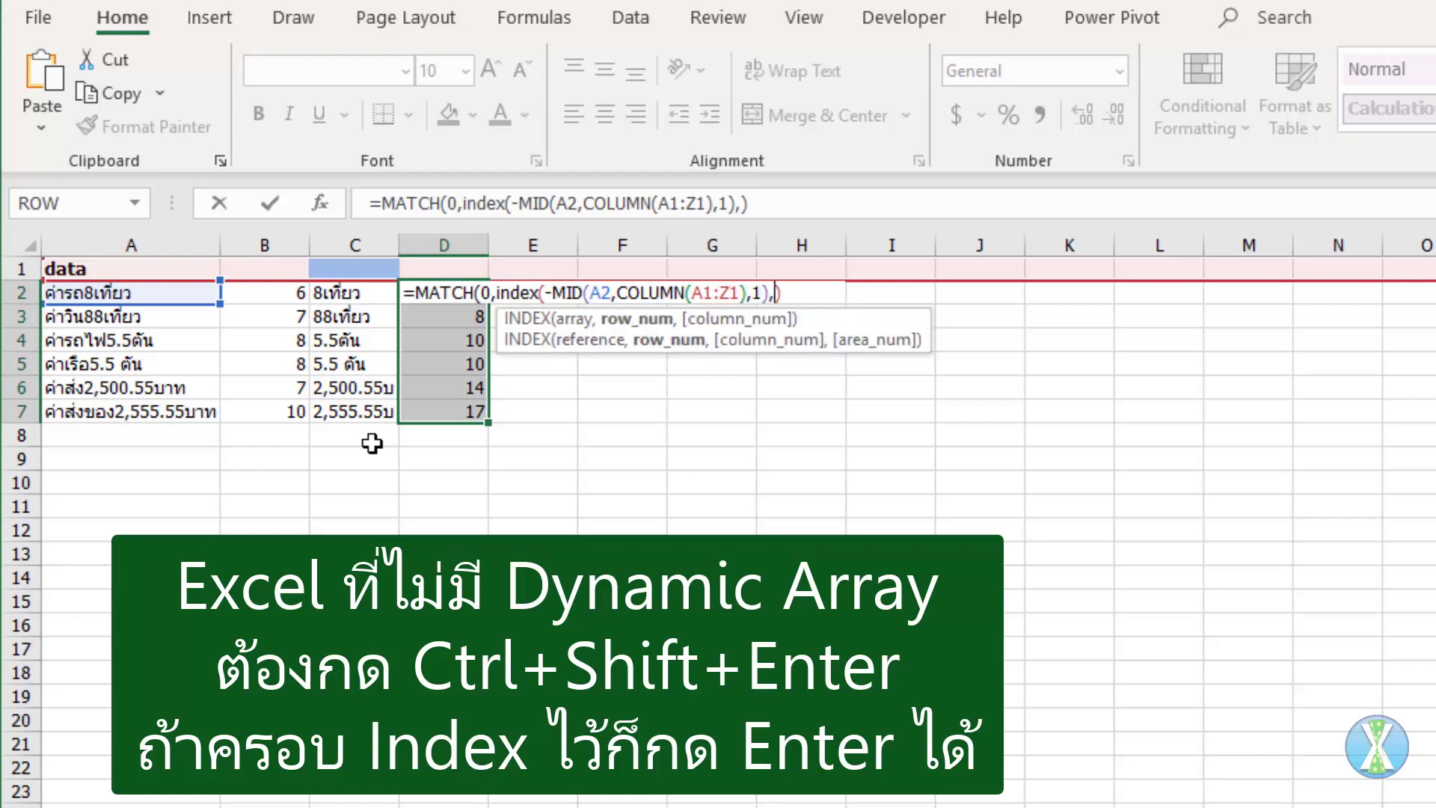
{"action": "type", "text": ")"}
{"action": "key", "text": "ctrl+Return"}
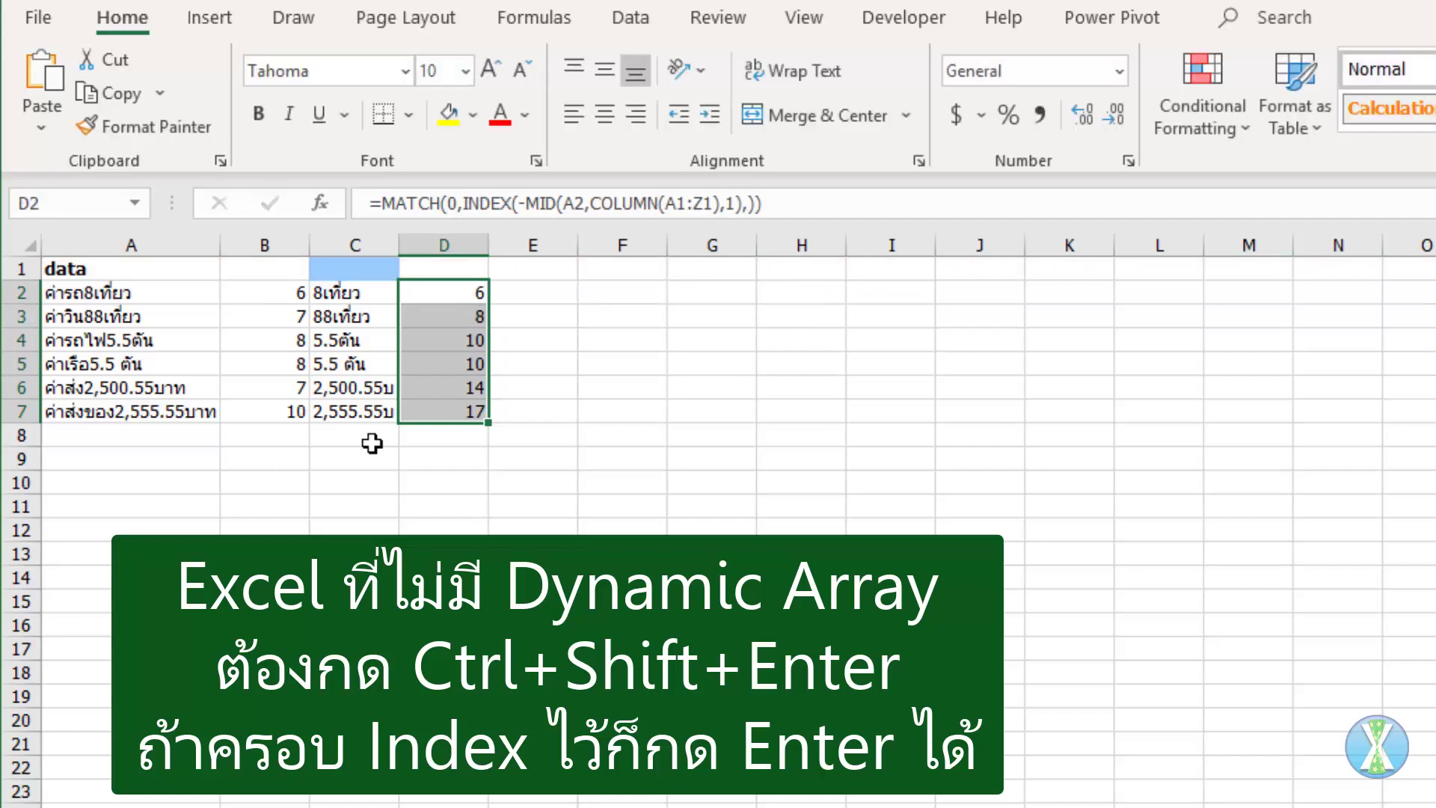
Wrap D2:D7's formula as LEFT(A2,MATCH(…)) to cut each text after its last digit, and copy it
{"action": "key", "text": "F2"}
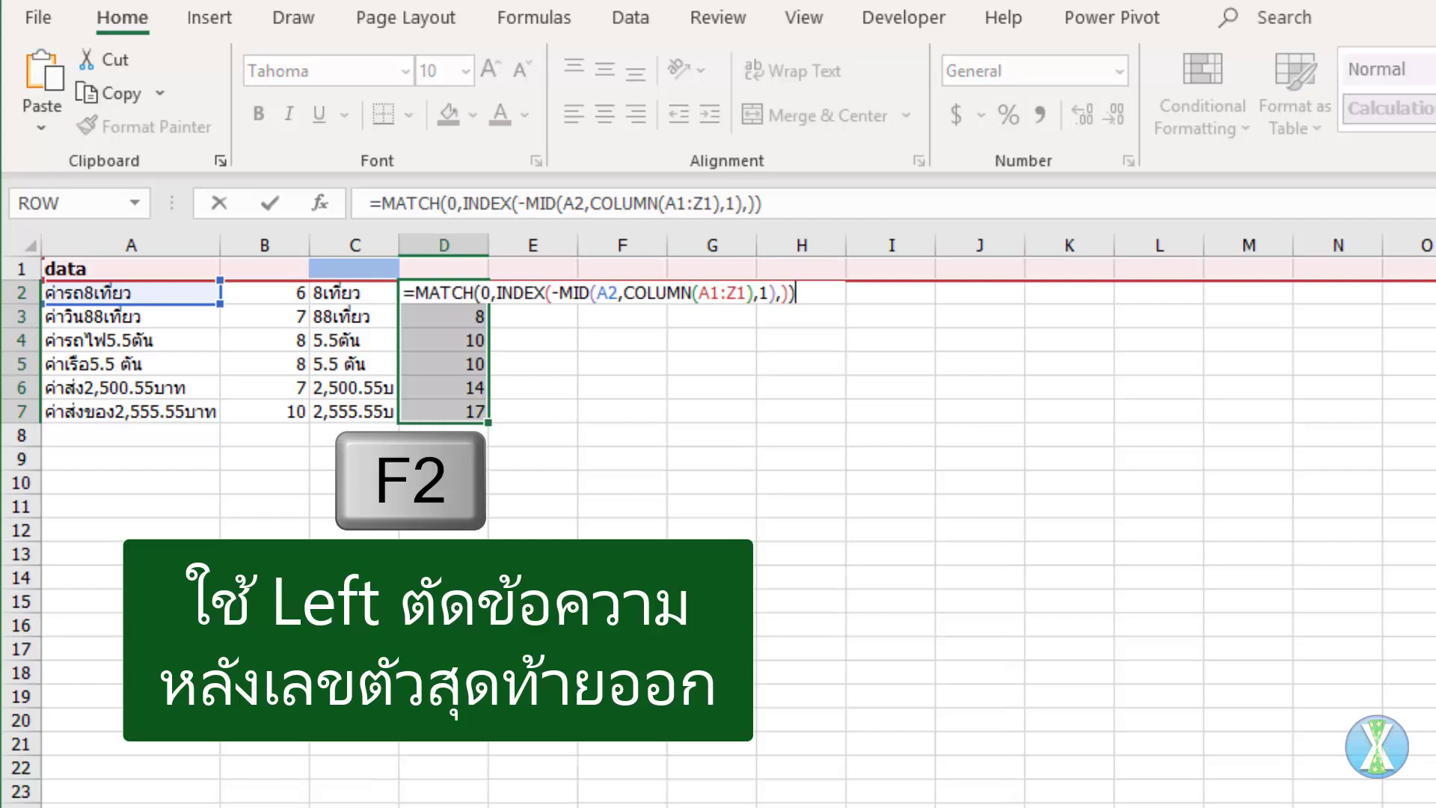
{"action": "key", "text": "Home"}
{"action": "key", "text": "Right"}
{"action": "type", "text": "left"}
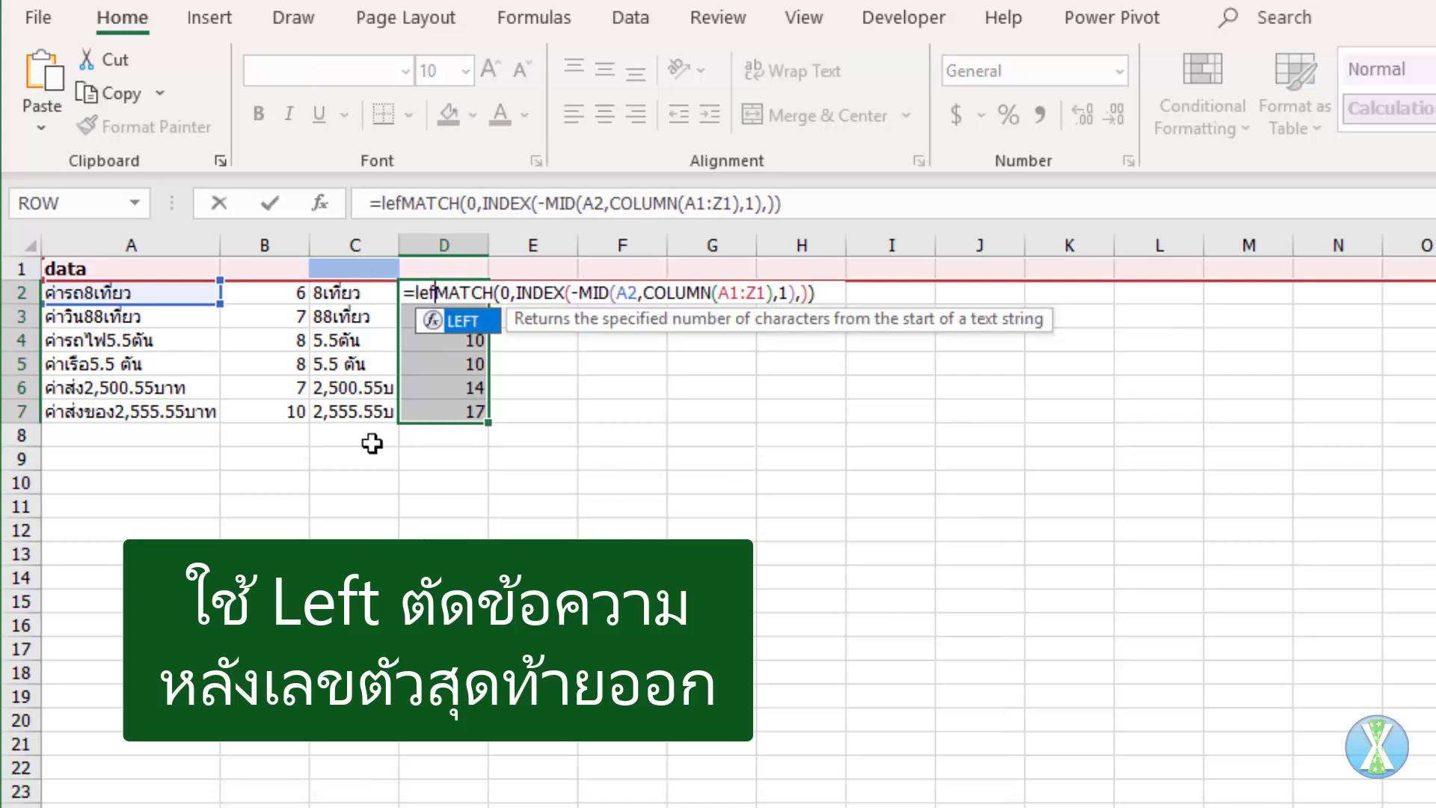
{"action": "type", "text": "("}
{"action": "key", "text": "F2"}
{"action": "key", "text": "Left"}
{"action": "key", "text": "Left"}
{"action": "key", "text": "Left"}
{"action": "type", "text": ","}
{"action": "key", "text": "F2"}
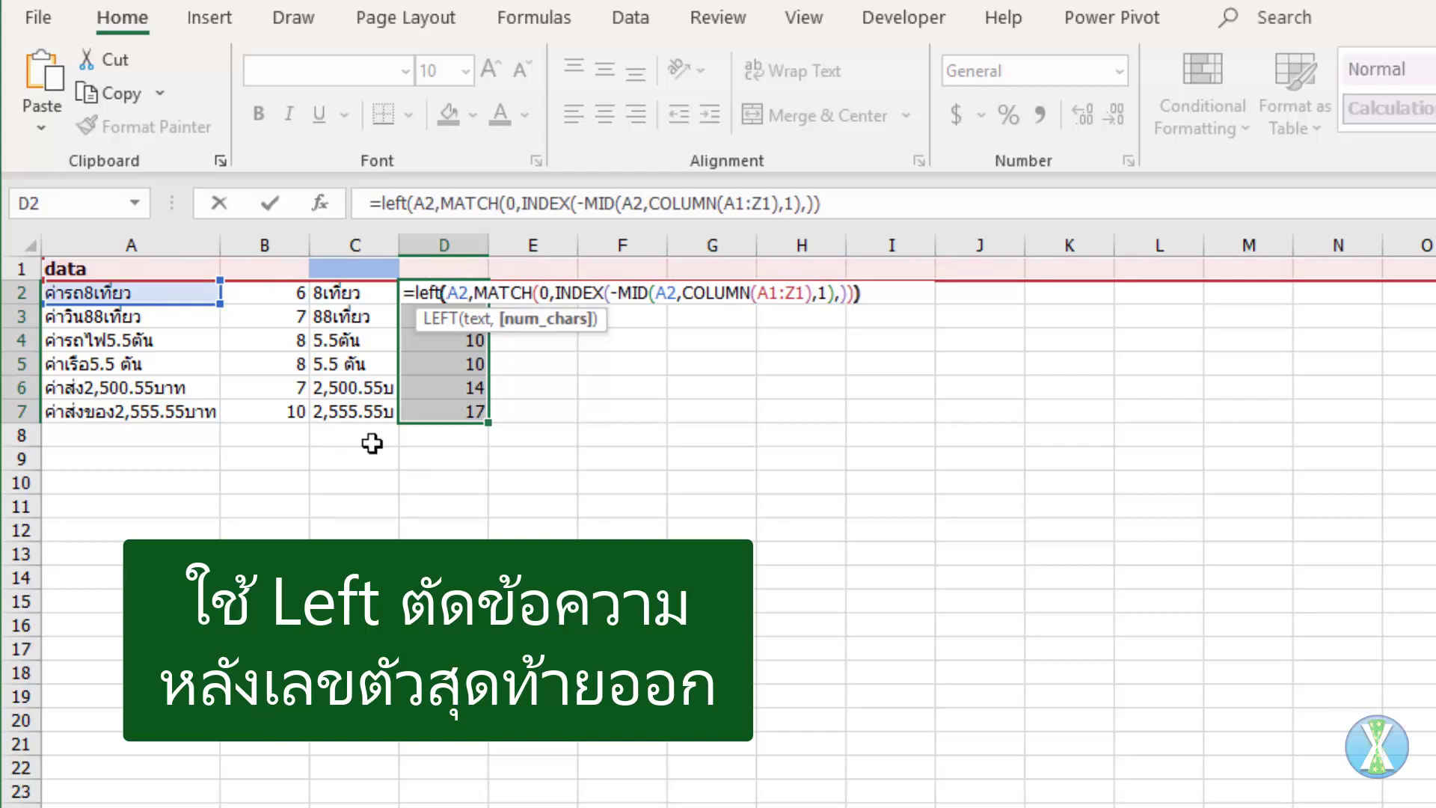
{"action": "key", "text": "ctrl+Return"}
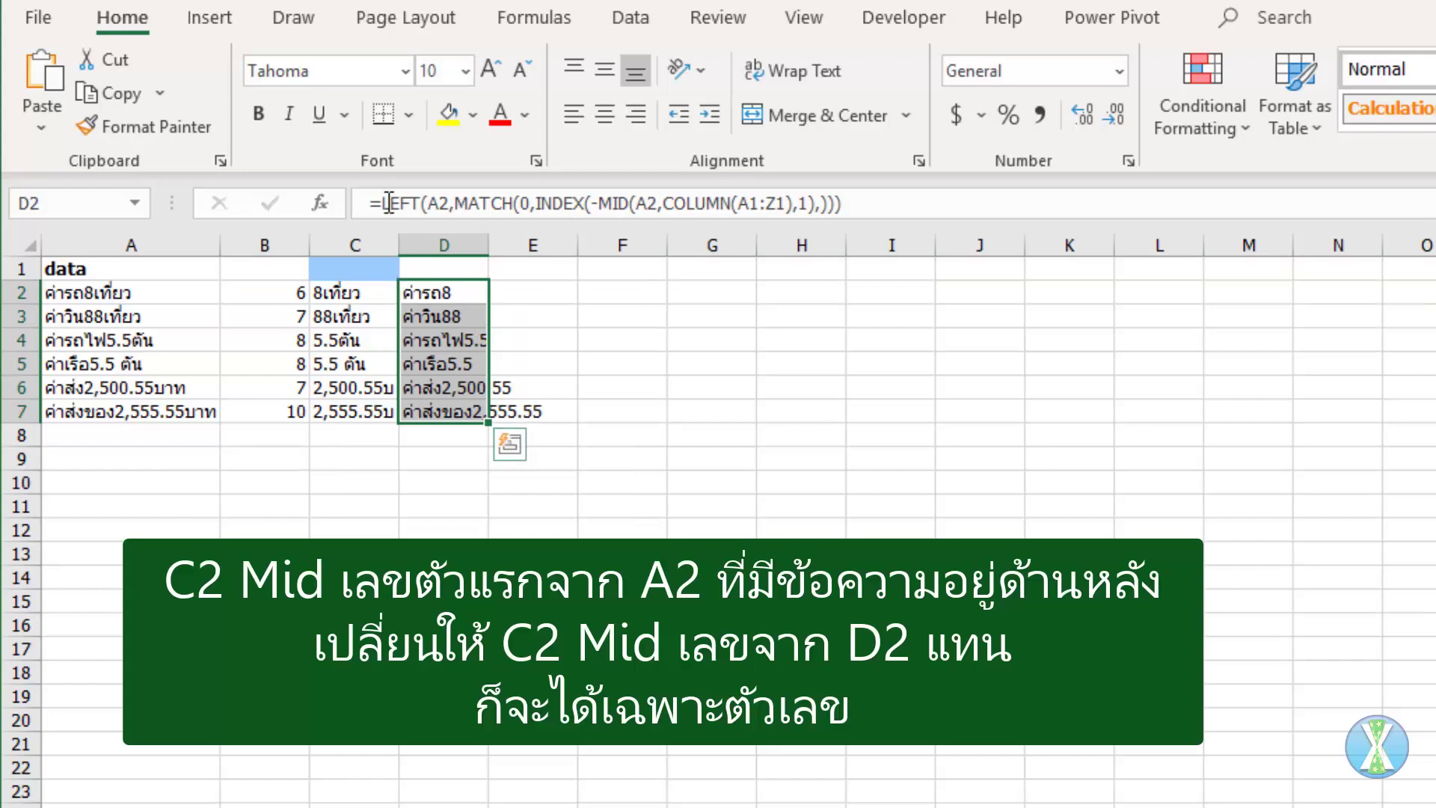
{"action": "left_click_drag", "start_coordinate": [385, 203], "coordinate": [842, 203]}
{"action": "key", "text": "ctrl+c"}
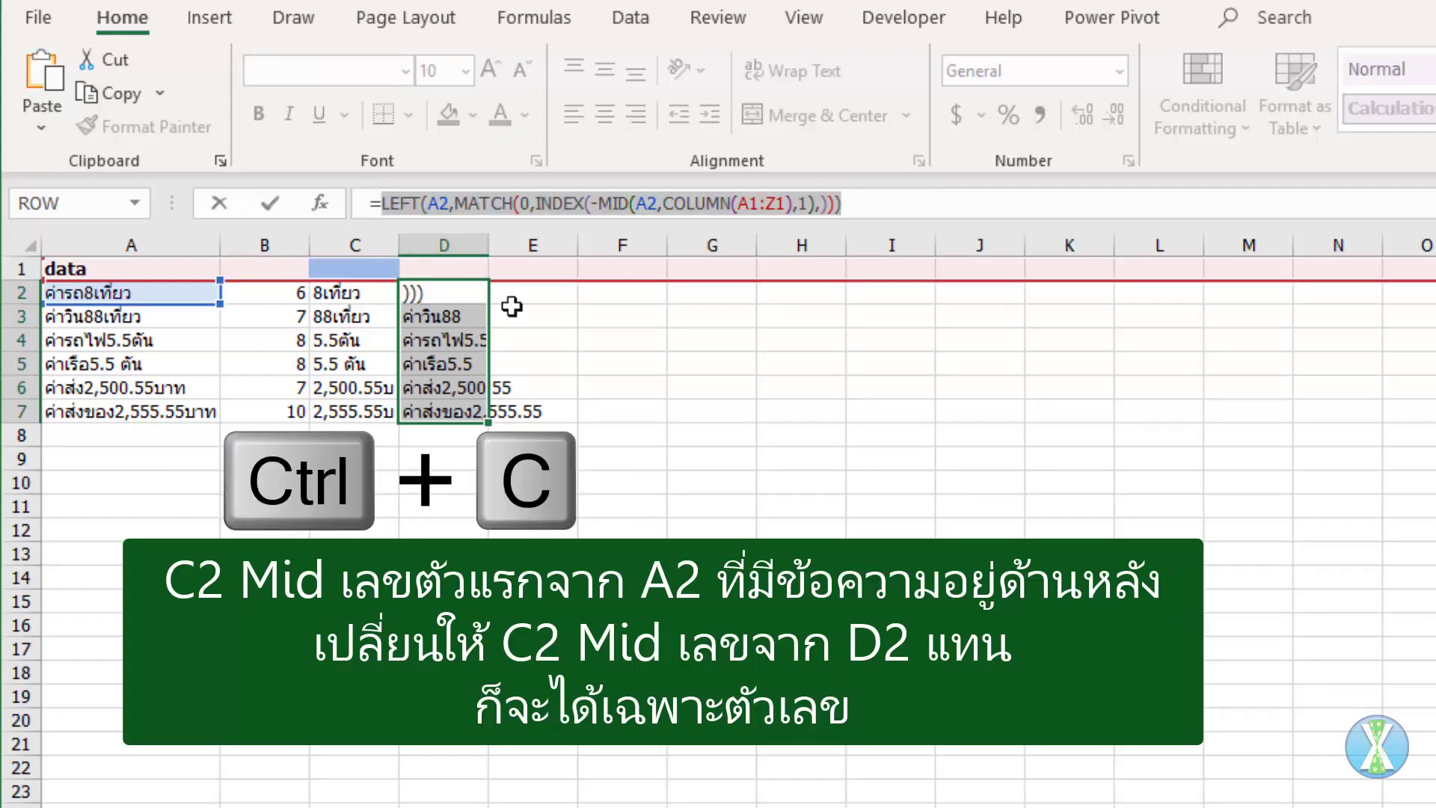
Replace A2 in C2's MID formula with the copied LEFT expression and fill down to C7
{"action": "key", "text": "Escape"}
{"action": "left_click", "coordinate": [351, 293]}
{"action": "double_click", "coordinate": [430, 203]}
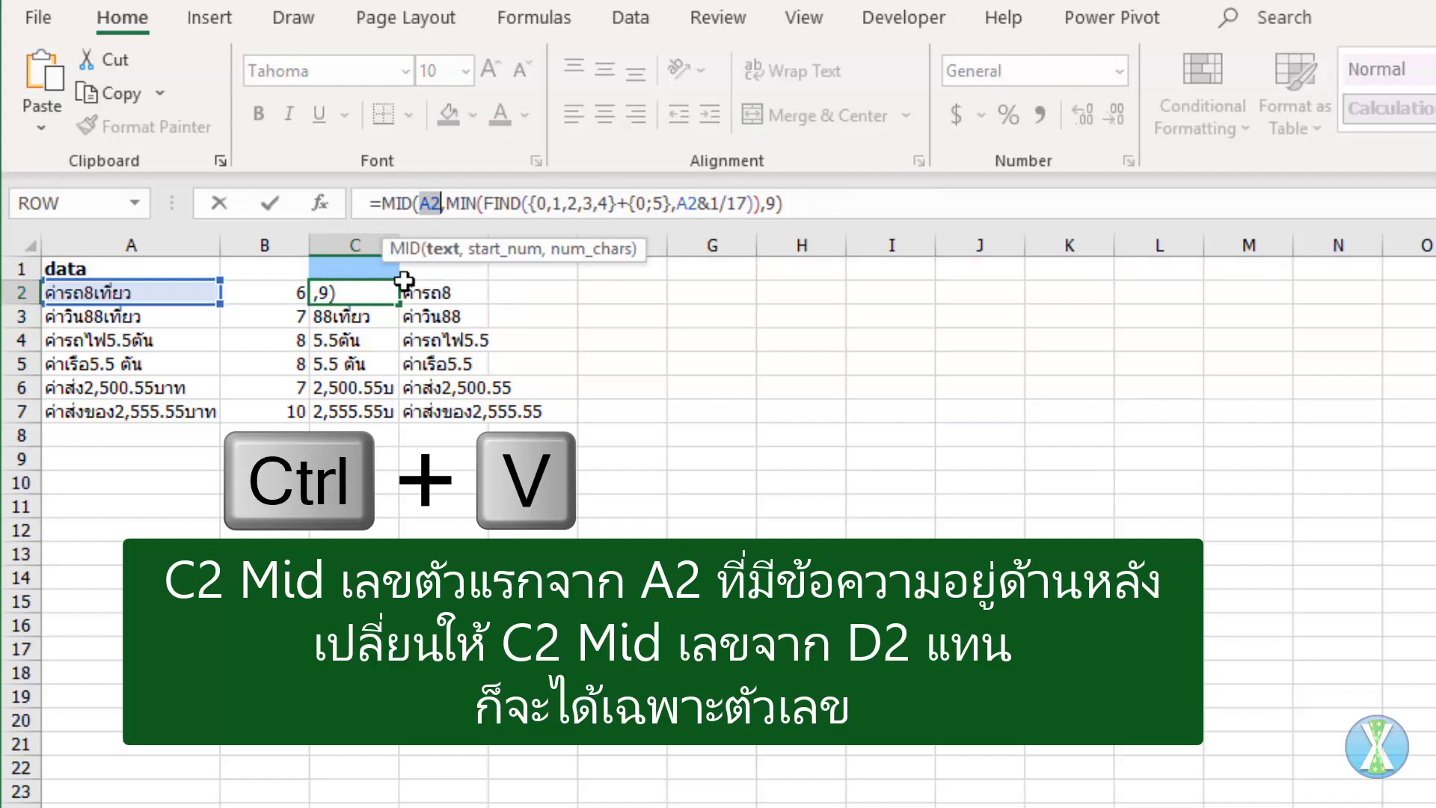
{"action": "key", "text": "ctrl+v"}
{"action": "key", "text": "ctrl+Return"}
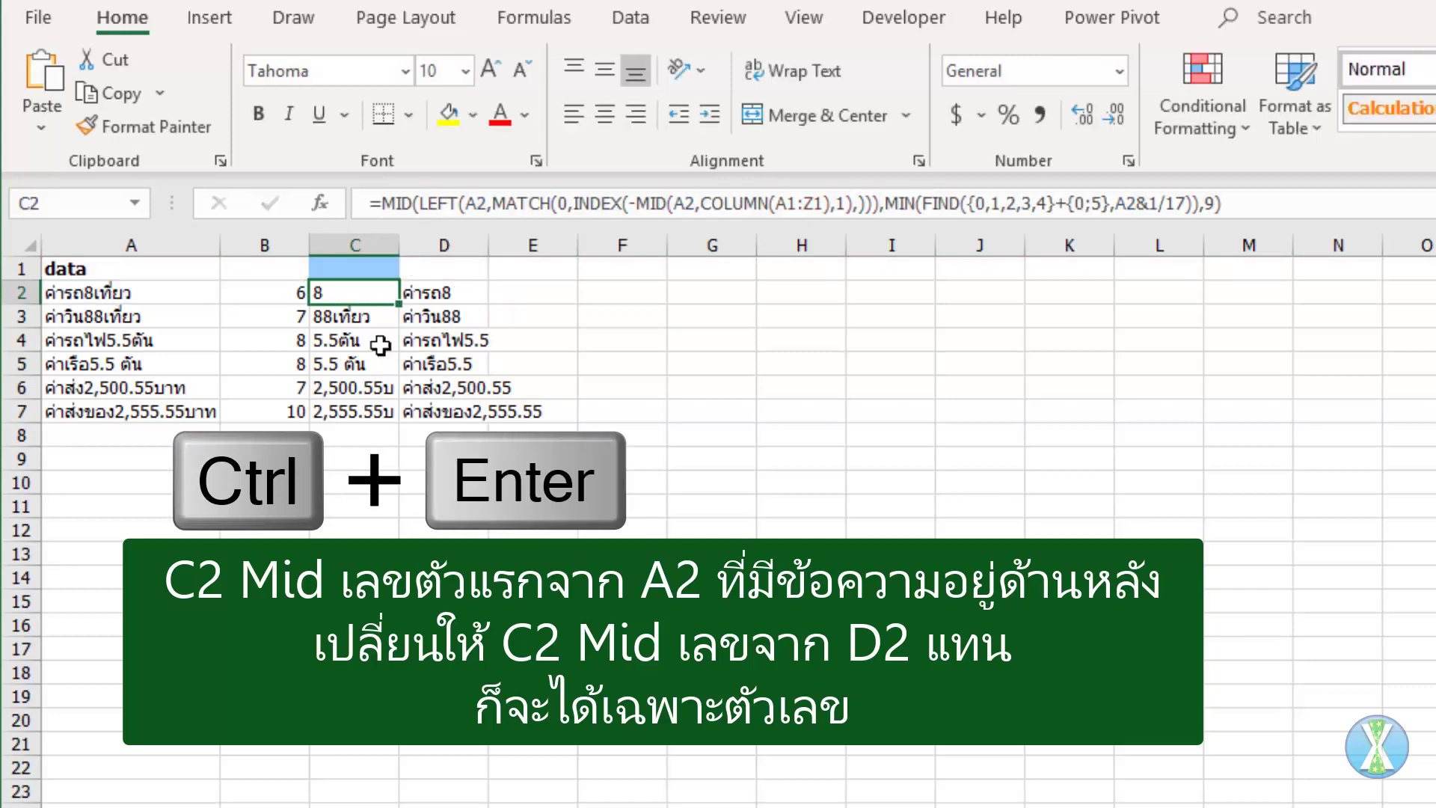
{"action": "double_click", "coordinate": [399, 303]}
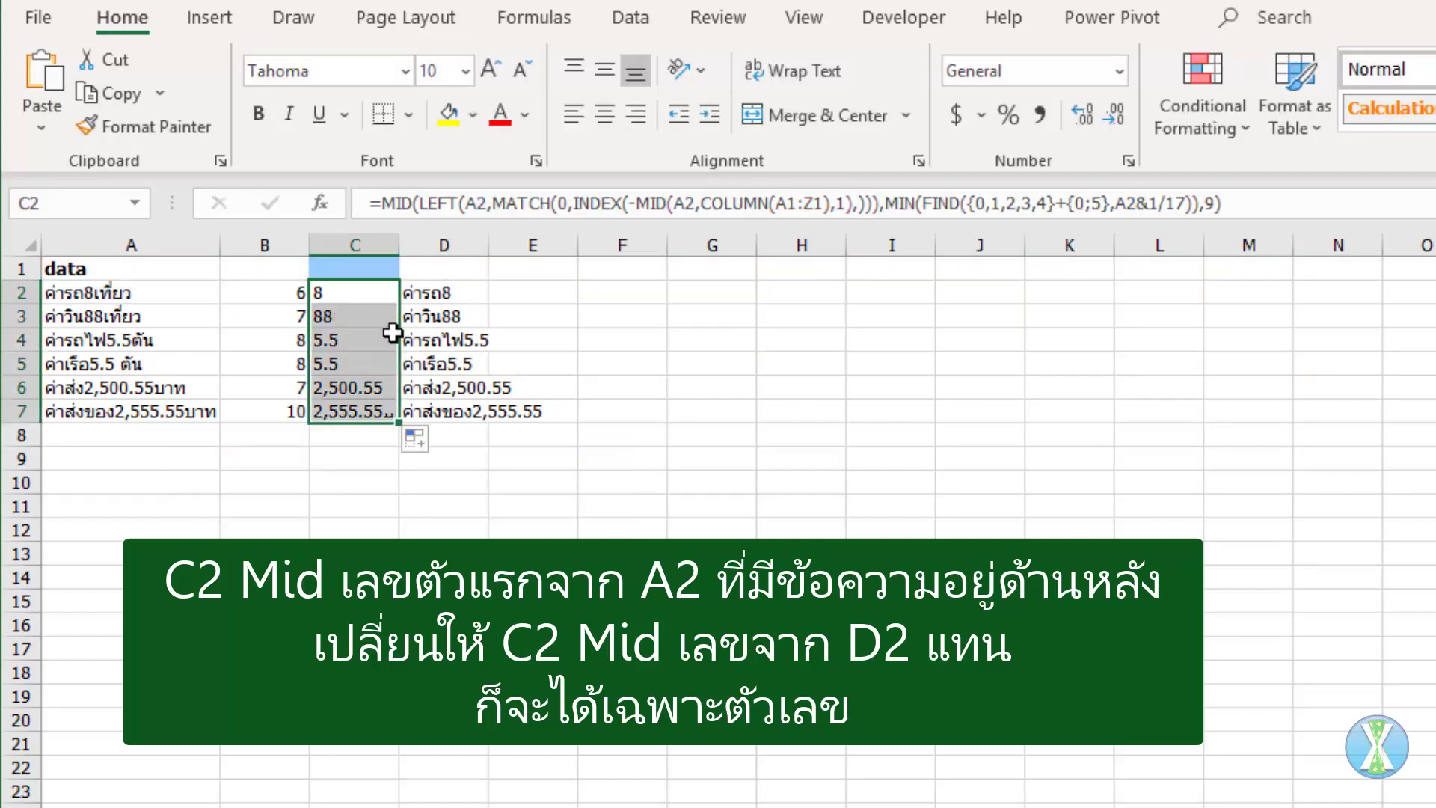
Prefix C2:C7's formula with -- so it returns numbers like 8, 88, 5.5, 2500.55
{"action": "key", "text": "F2"}
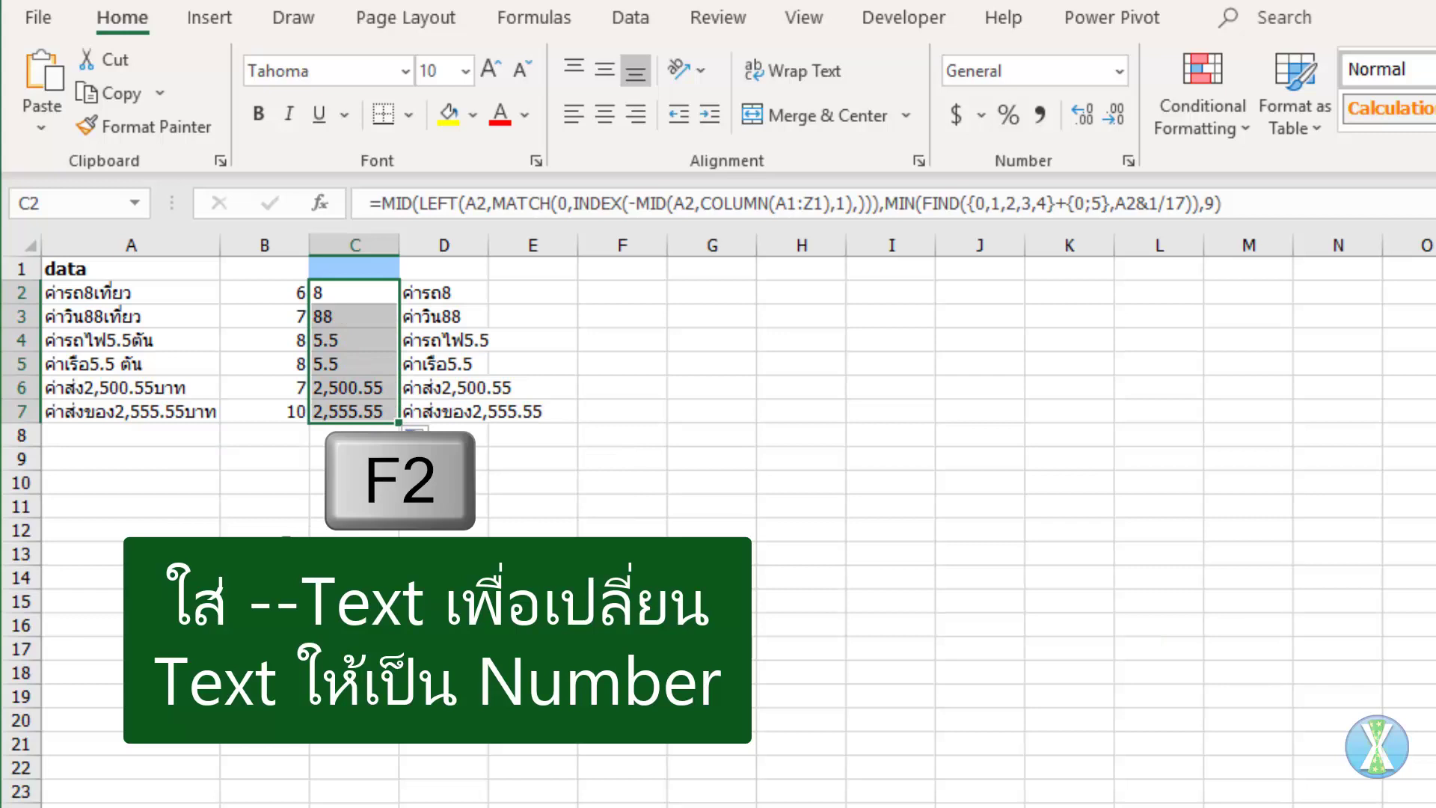
{"action": "key", "text": "F2"}
{"action": "key", "text": "Home"}
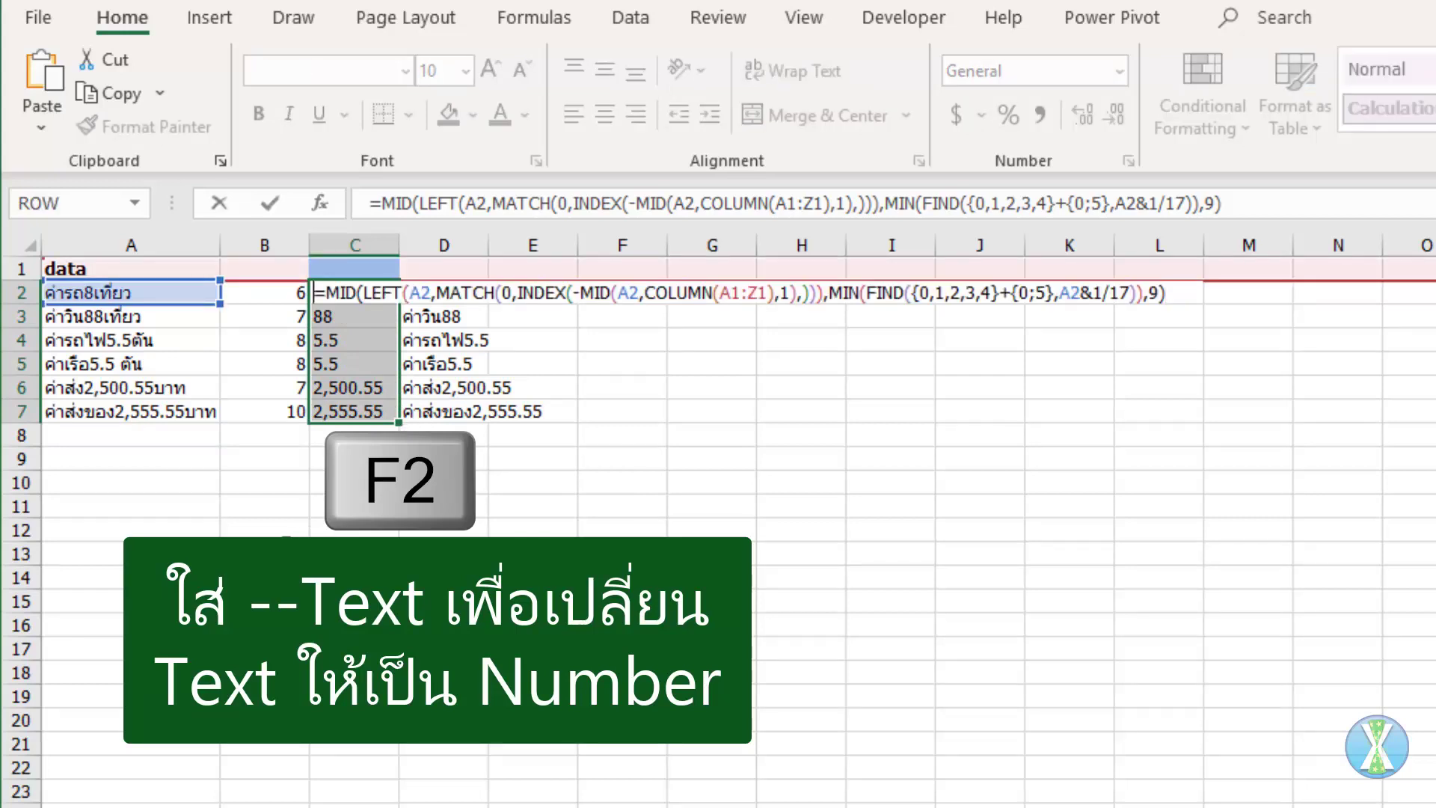
{"action": "key", "text": "Right"}
{"action": "type", "text": "--"}
{"action": "key", "text": "ctrl+Return"}
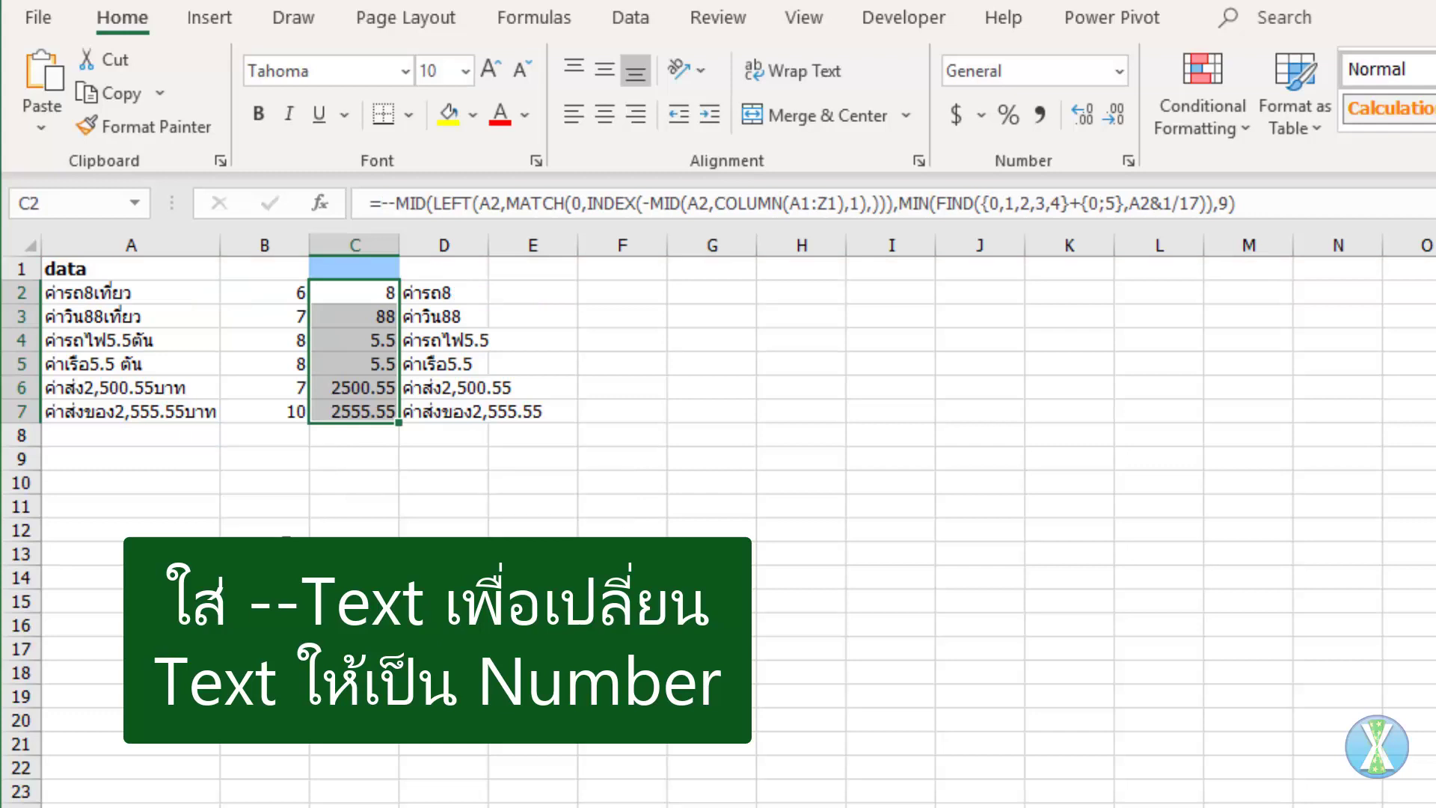
Clear the helper formulas from D2:D7 and return to cell B2
{"action": "key", "text": "Right"}
{"action": "key", "text": "ctrl+shift+Down"}
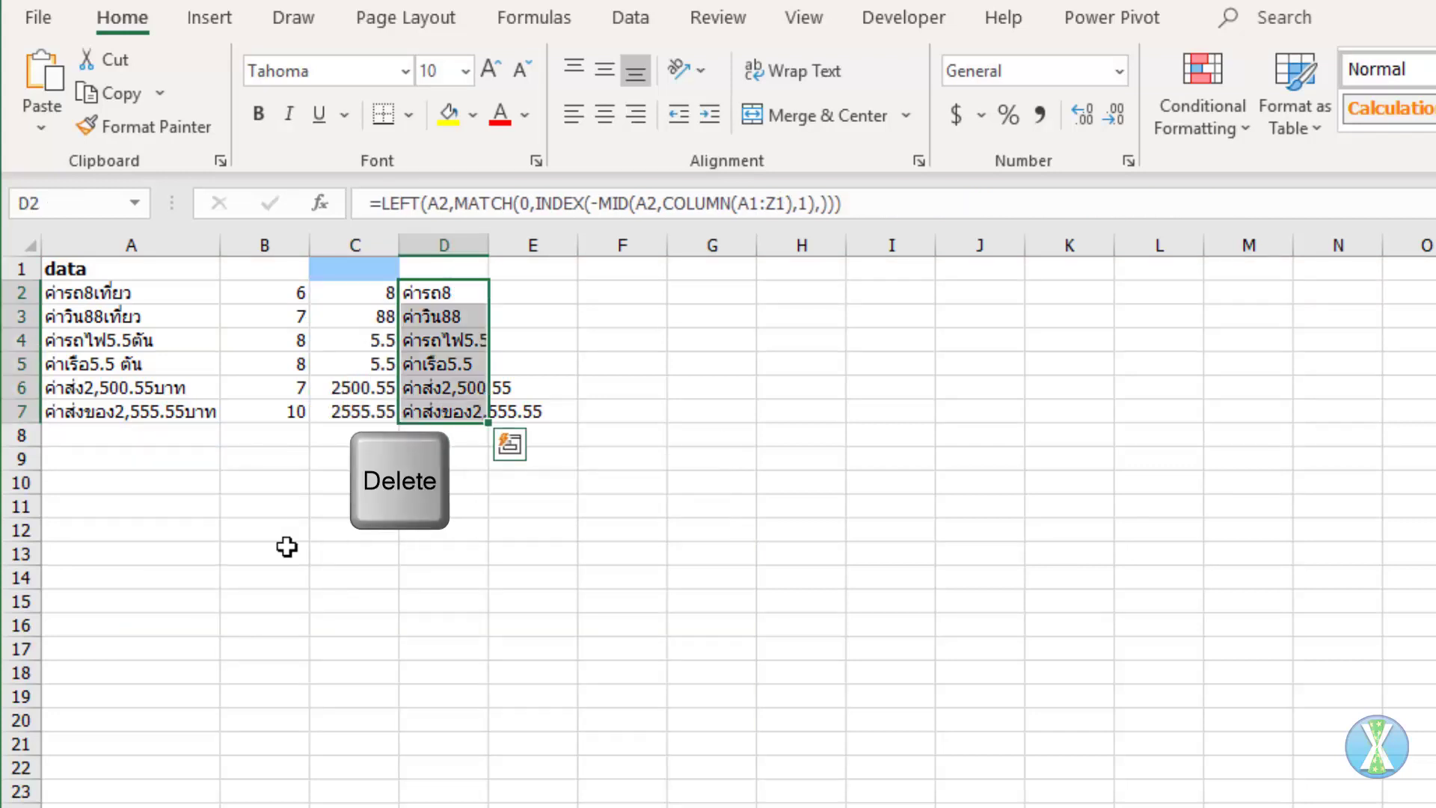
{"action": "key", "text": "Delete"}
{"action": "key", "text": "Up"}
{"action": "key", "text": "Down"}
{"action": "key", "text": "Left"}
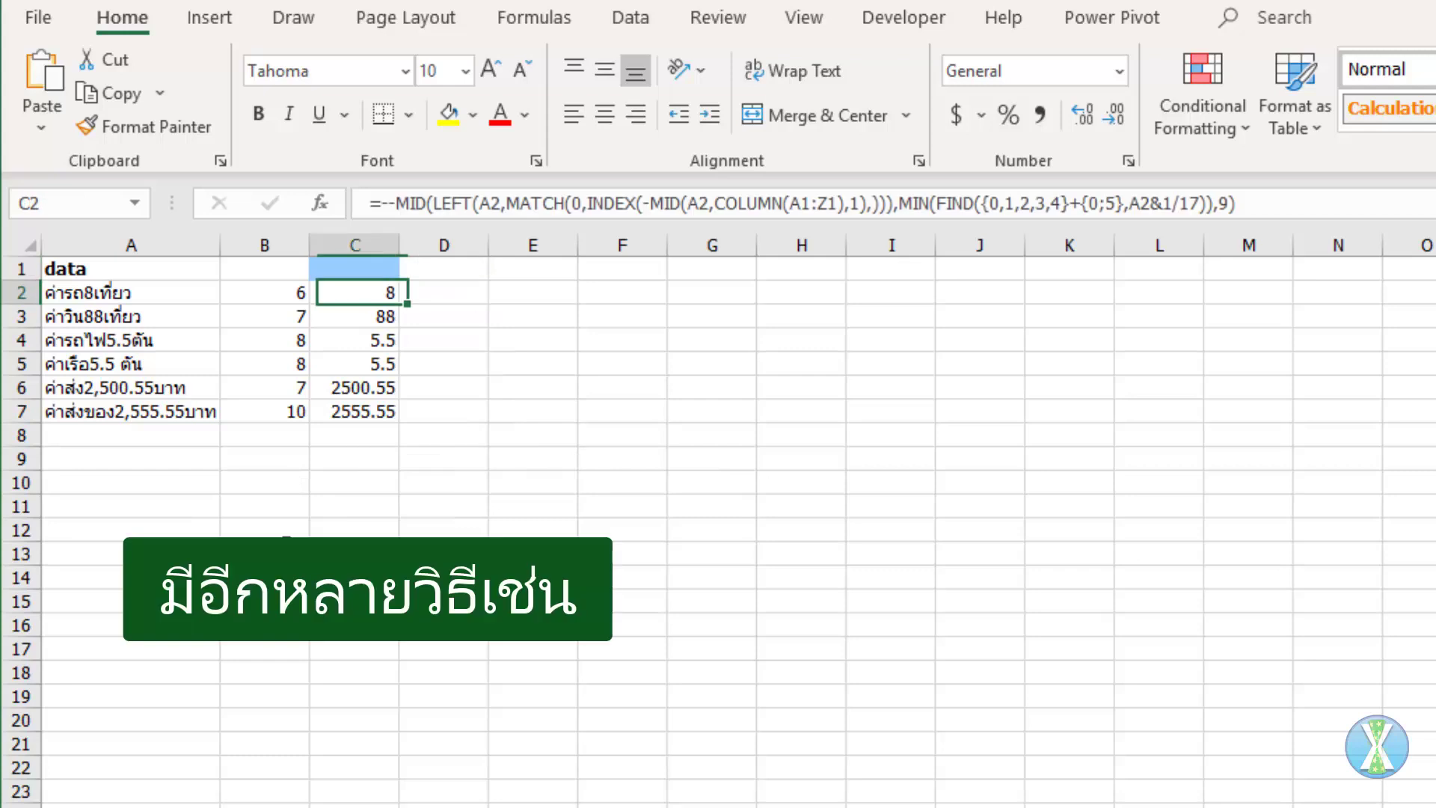
{"action": "key", "text": "Left"}
Copy the MIN/FIND first-digit formula text from B2
{"action": "key", "text": "F2"}
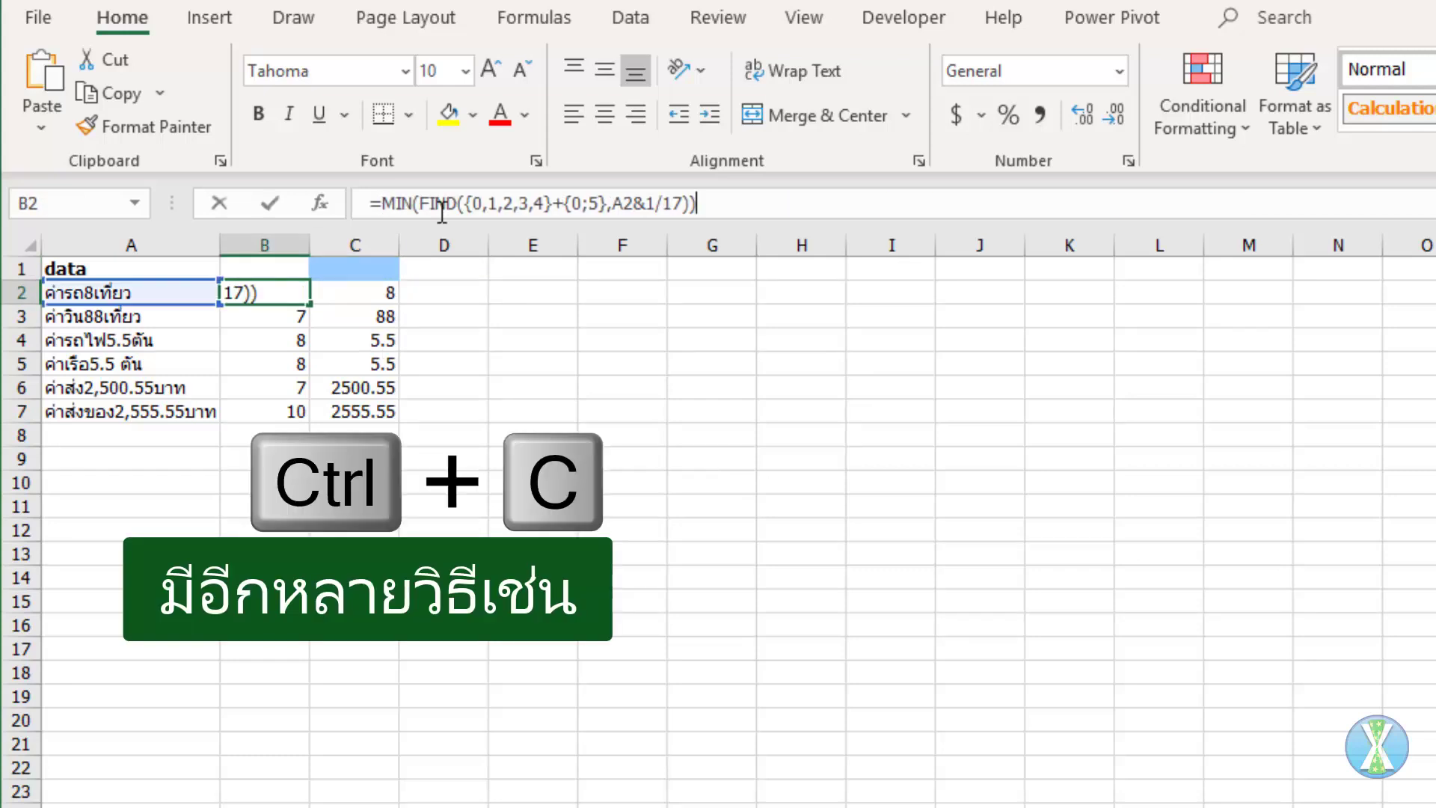
{"action": "key", "text": "shift+Home"}
{"action": "key", "text": "ctrl+c"}
Enter =MID(A2,MIN(FIND(…)),{1,2,3,4,5}) in D2 and fill it down to D7
{"action": "left_click", "coordinate": [464, 303]}
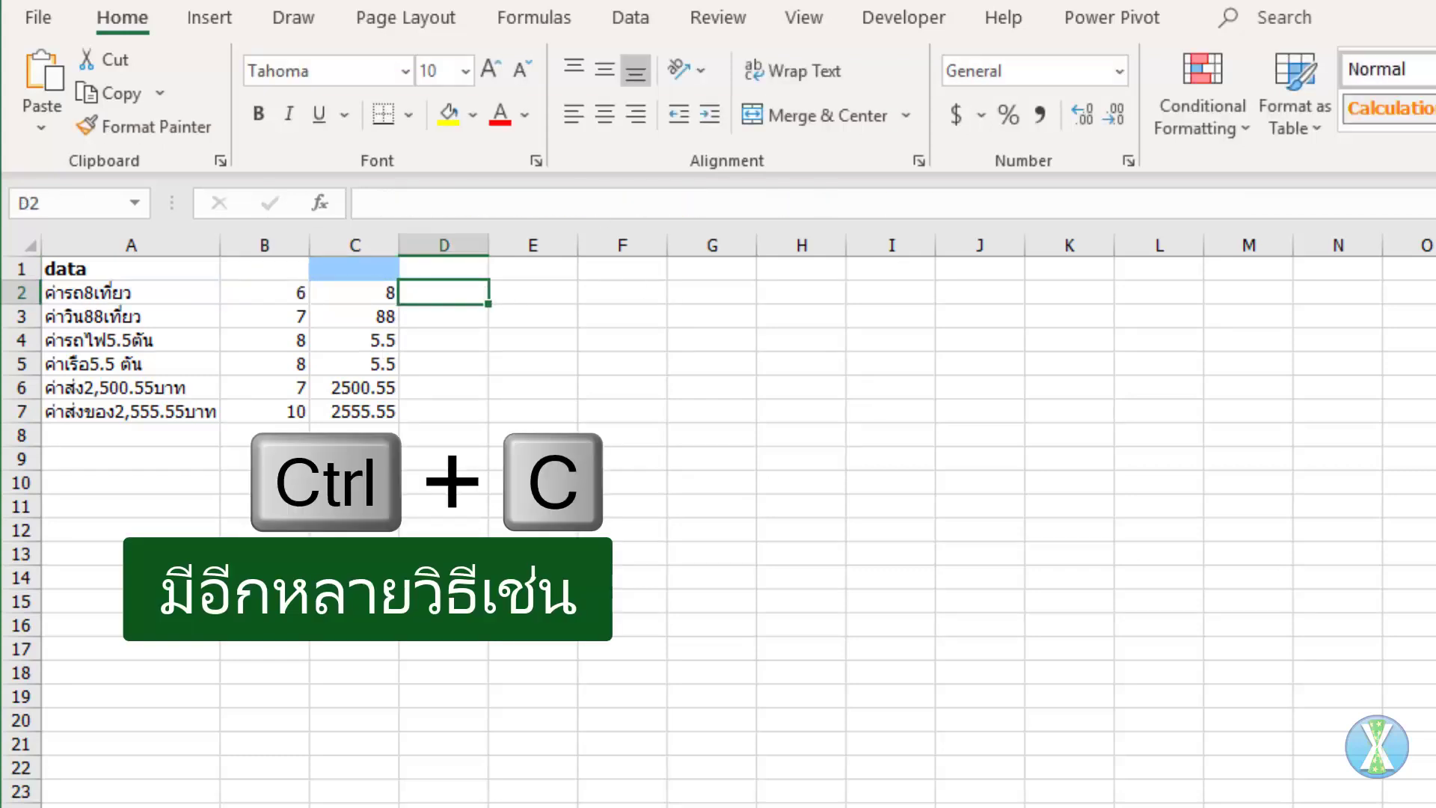
{"action": "type", "text": "="}
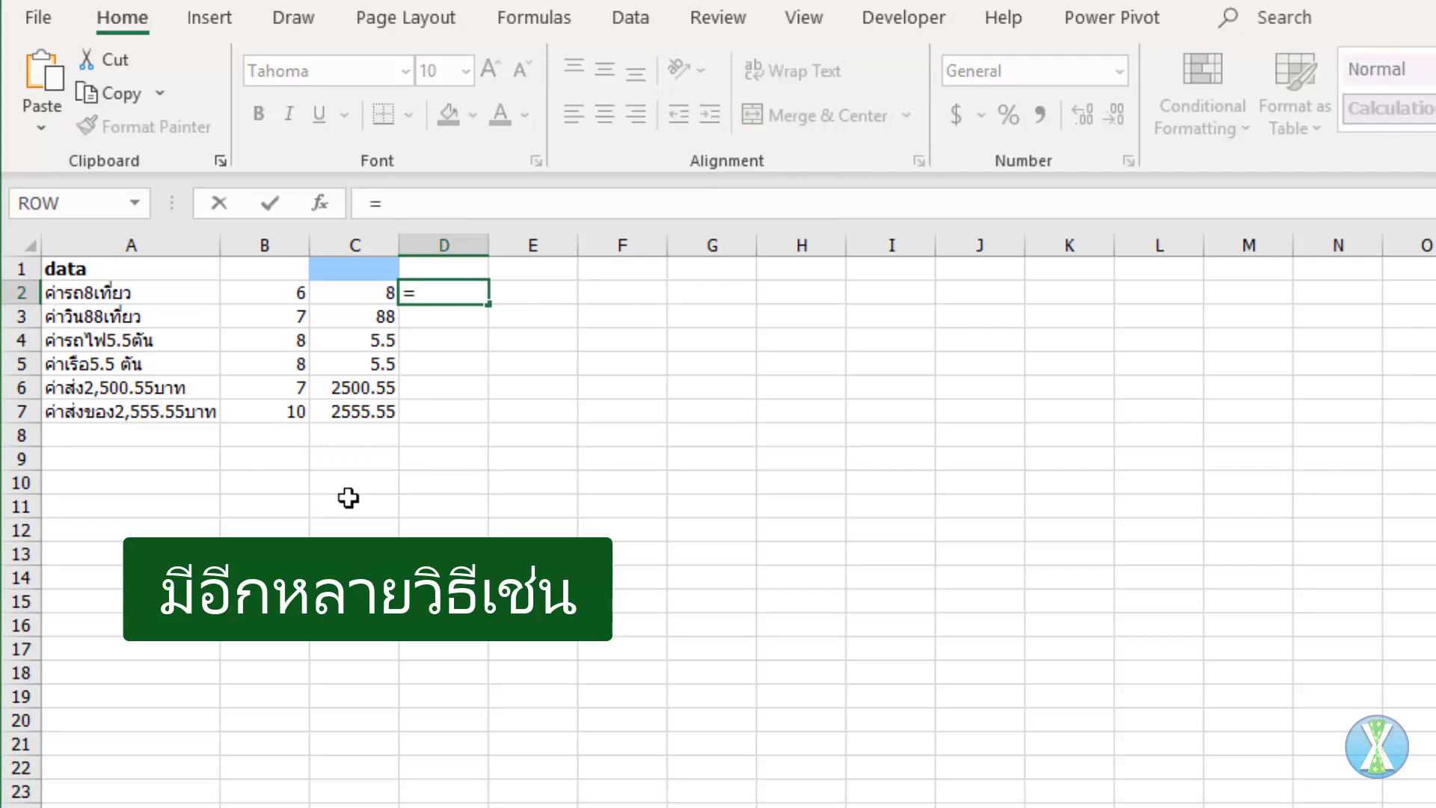
{"action": "type", "text": "mid("}
{"action": "key", "text": "Left"}
{"action": "key", "text": "Left"}
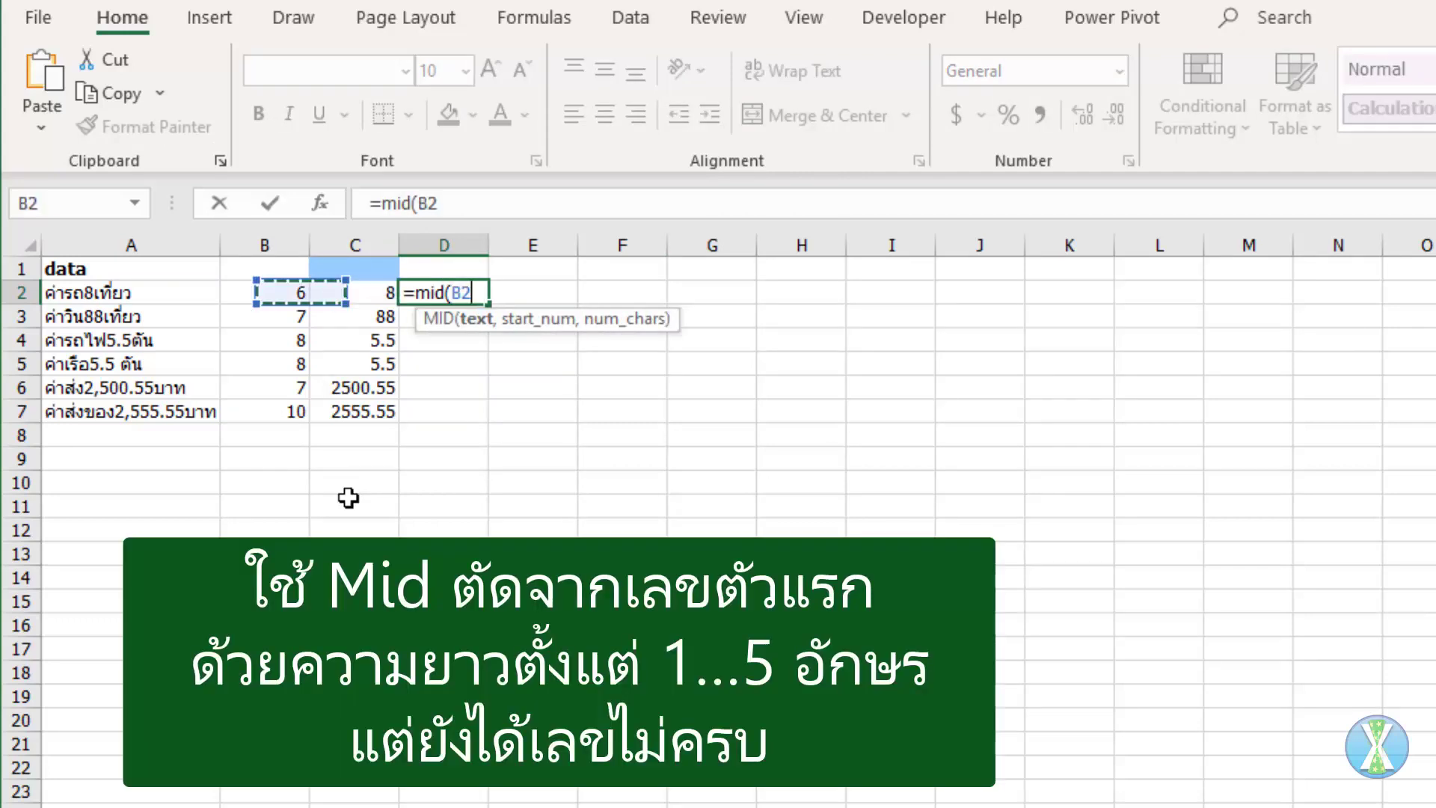
{"action": "key", "text": "Left"}
{"action": "key", "text": "ctrl+v"}
{"action": "type", "text": ",{1,2,3,4,5})"}
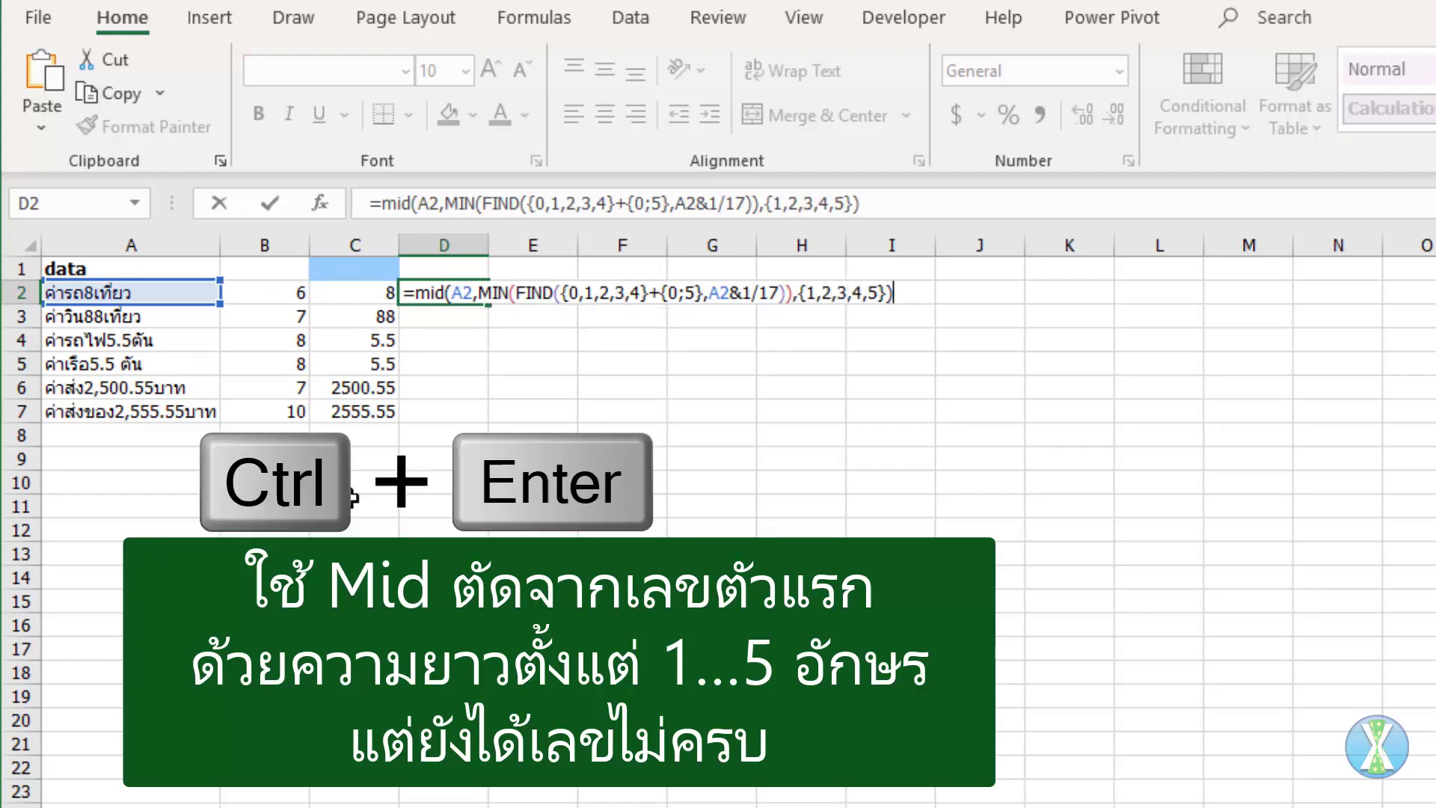
{"action": "key", "text": "ctrl+Return"}
{"action": "left_click_drag", "start_coordinate": [490, 362], "coordinate": [486, 417]}
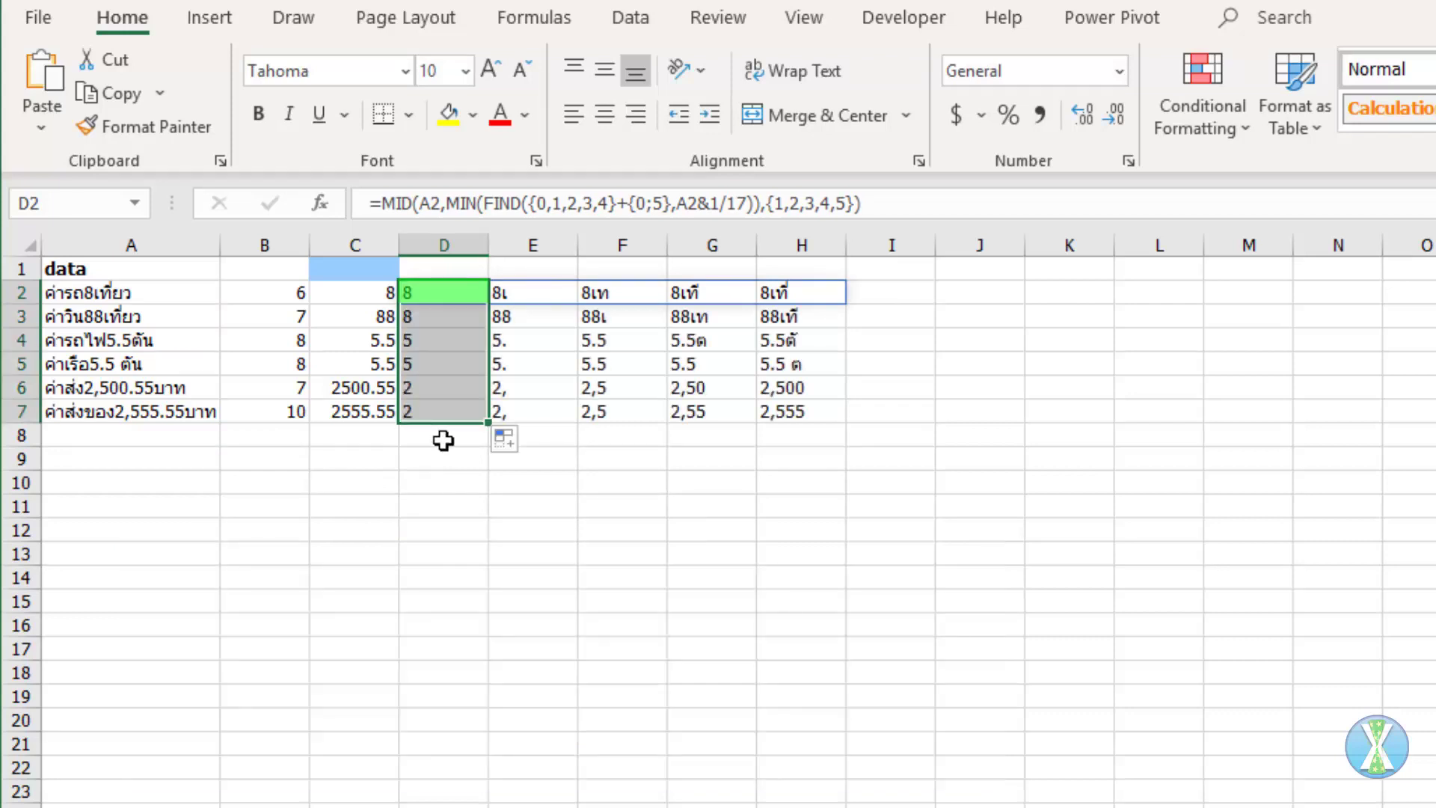
Extend the D2:D7 MID length array with 6, 7, 8, 9 to cover lengths 1 to 9
{"action": "key", "text": "F2"}
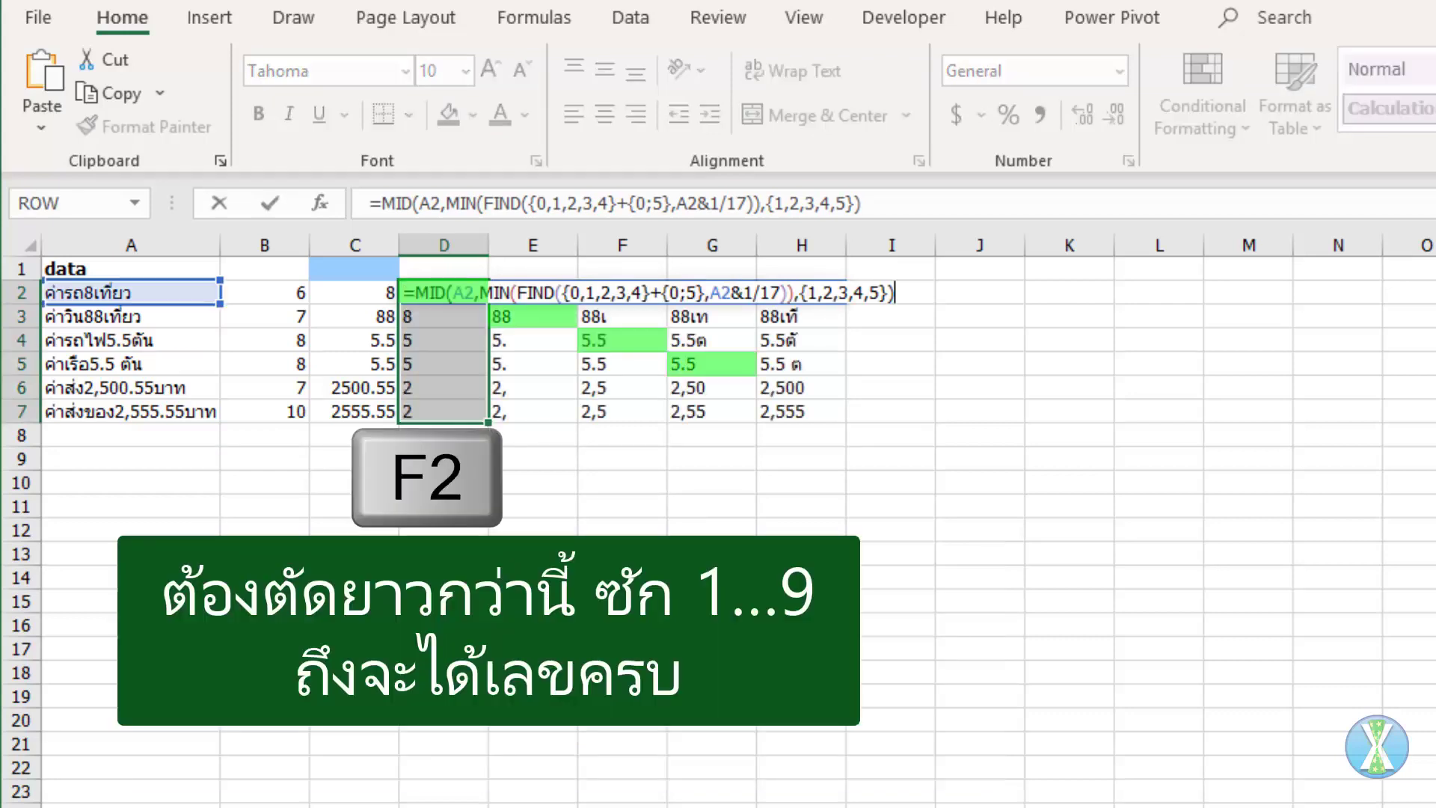
{"action": "type", "text": ",6,7,8,9"}
{"action": "key", "text": "ctrl+Return"}
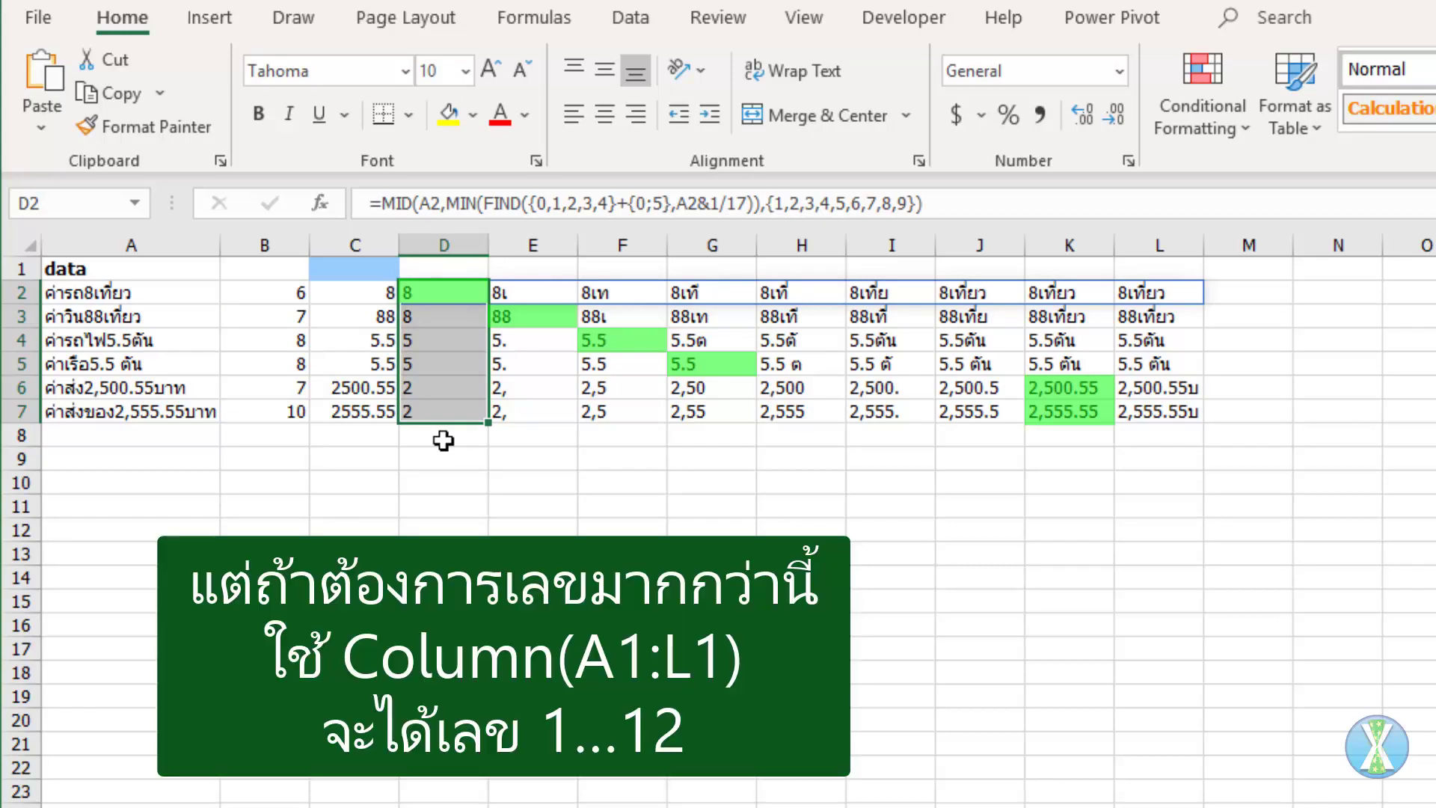
Replace the fixed length list with COLUMN(A1:L1) so substrings spill across D:O
{"action": "key", "text": "F2"}
{"action": "key", "text": "Left"}
{"action": "key", "text": "BackSpace"}
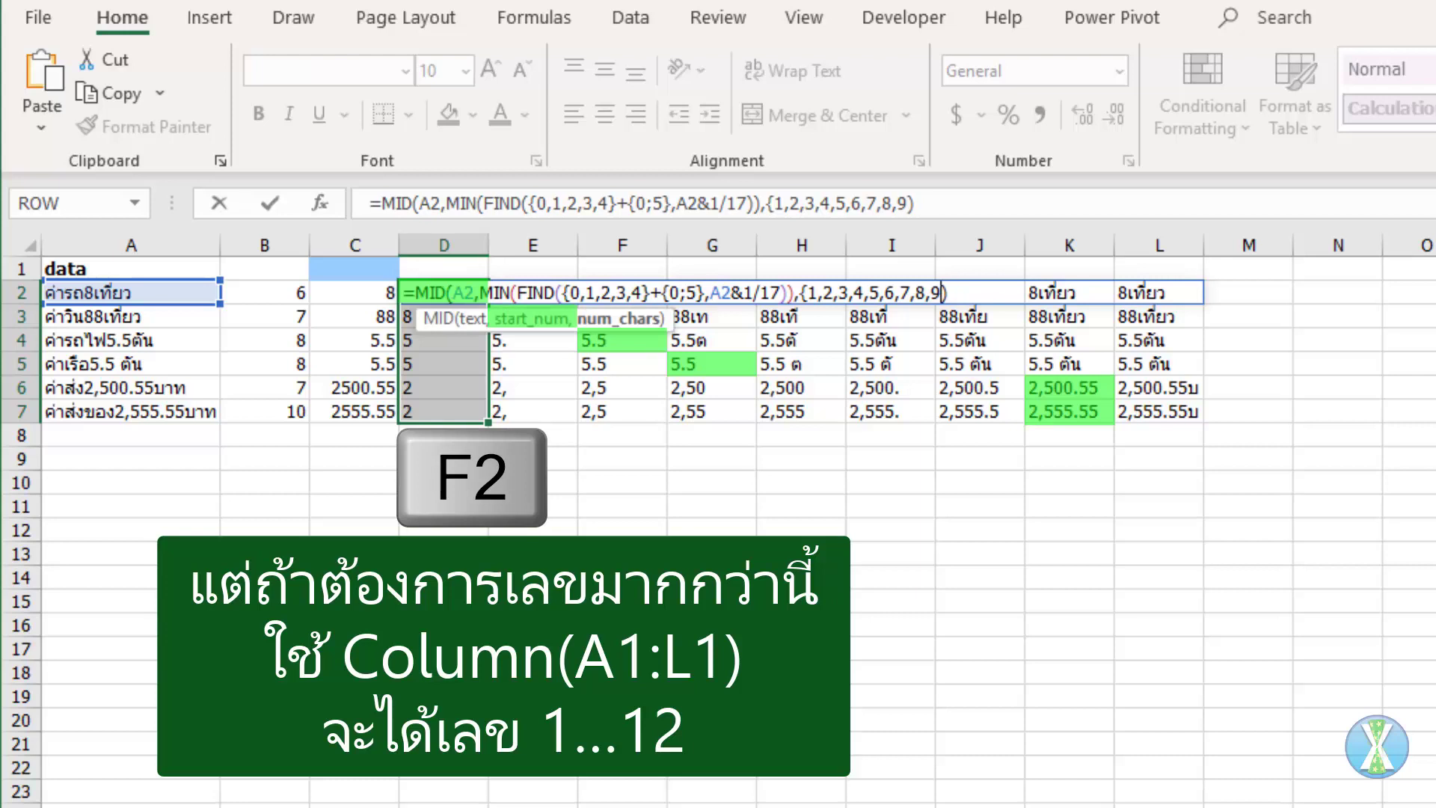
{"action": "key", "text": "BackSpace"}
{"action": "key", "text": "BackSpace"}
{"action": "key", "text": "BackSpace"}
{"action": "key", "text": "BackSpace"}
{"action": "key", "text": "BackSpace"}
{"action": "key", "text": "BackSpace"}
{"action": "key", "text": "BackSpace"}
{"action": "key", "text": "BackSpace"}
{"action": "key", "text": "BackSpace"}
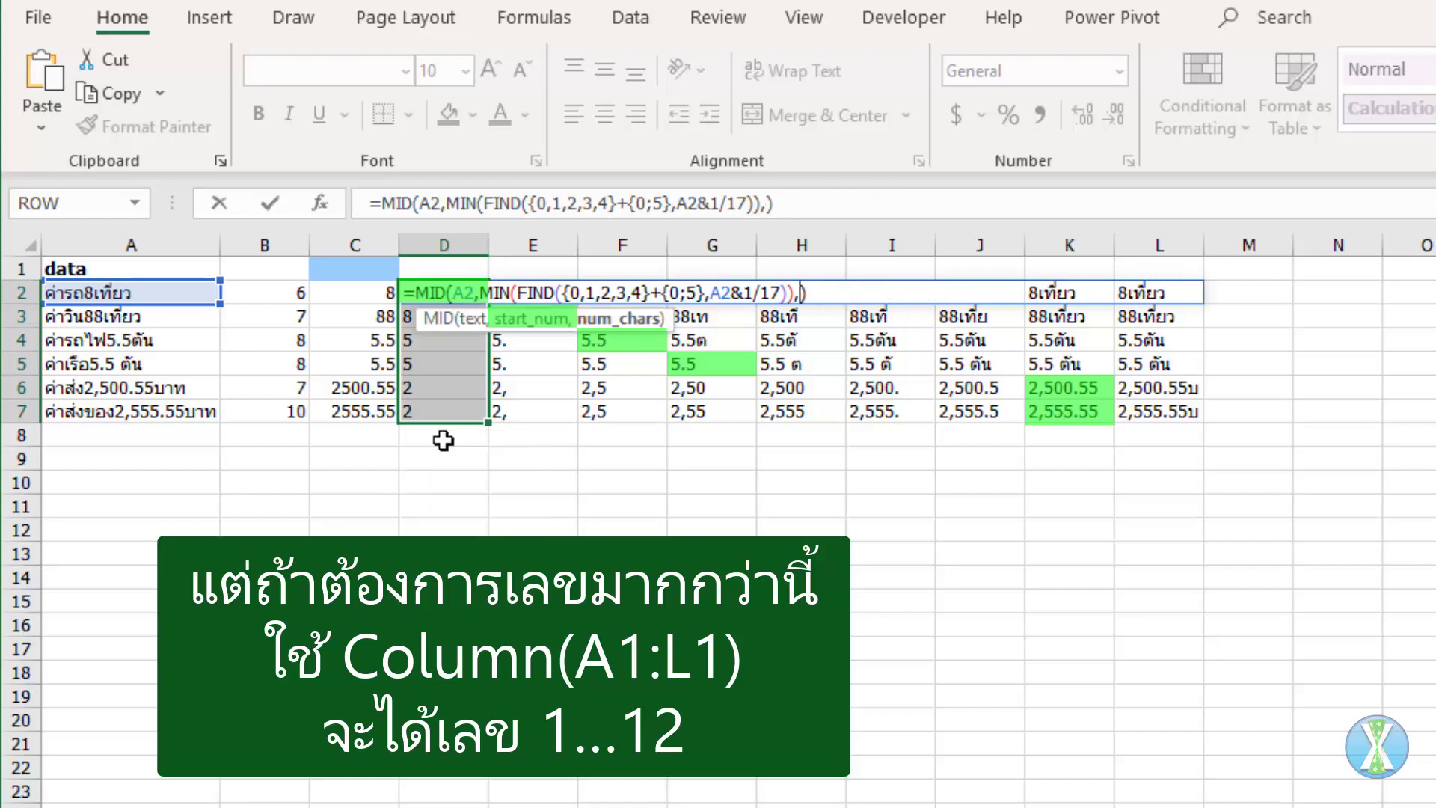
{"action": "type", "text": "column"}
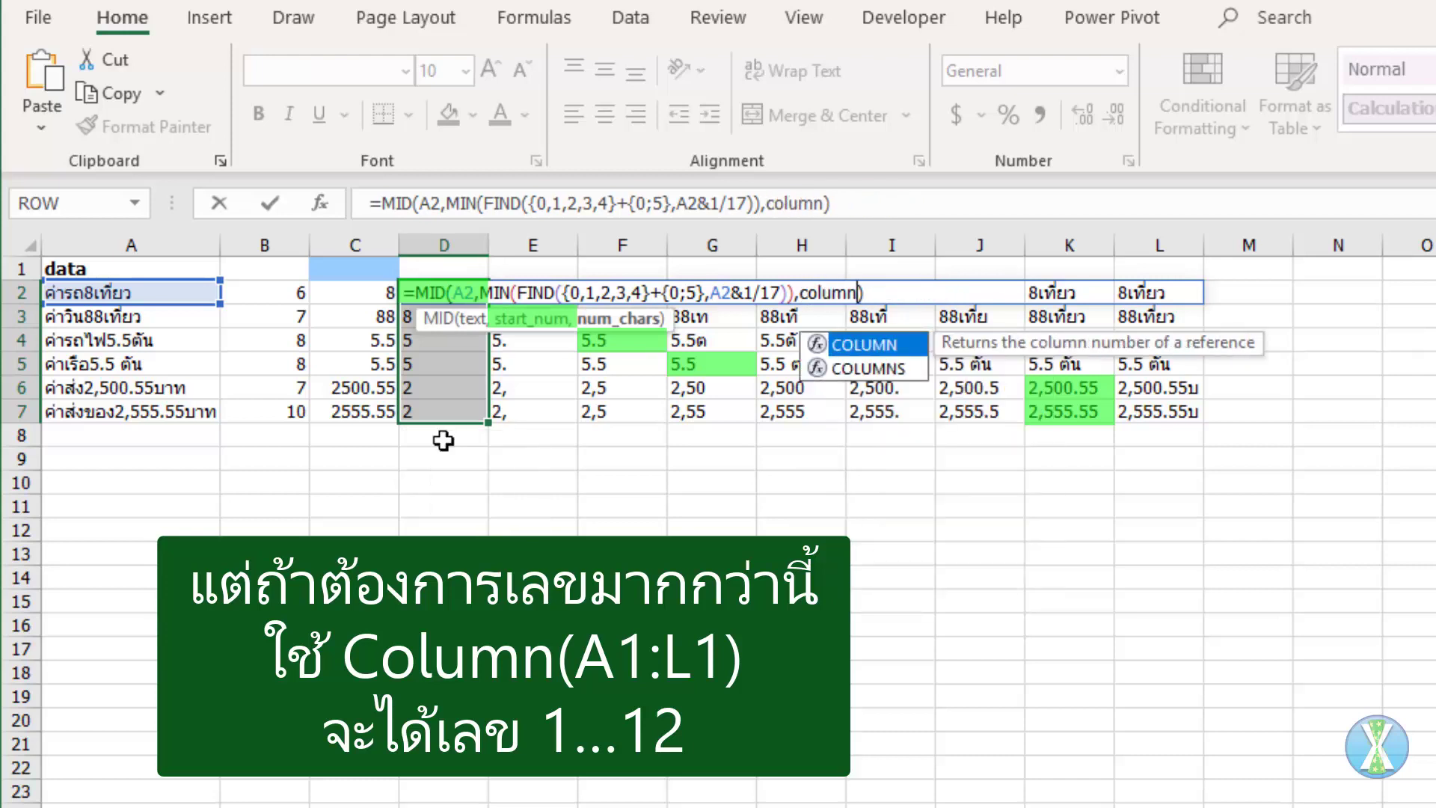
{"action": "type", "text": "(a1:l"}
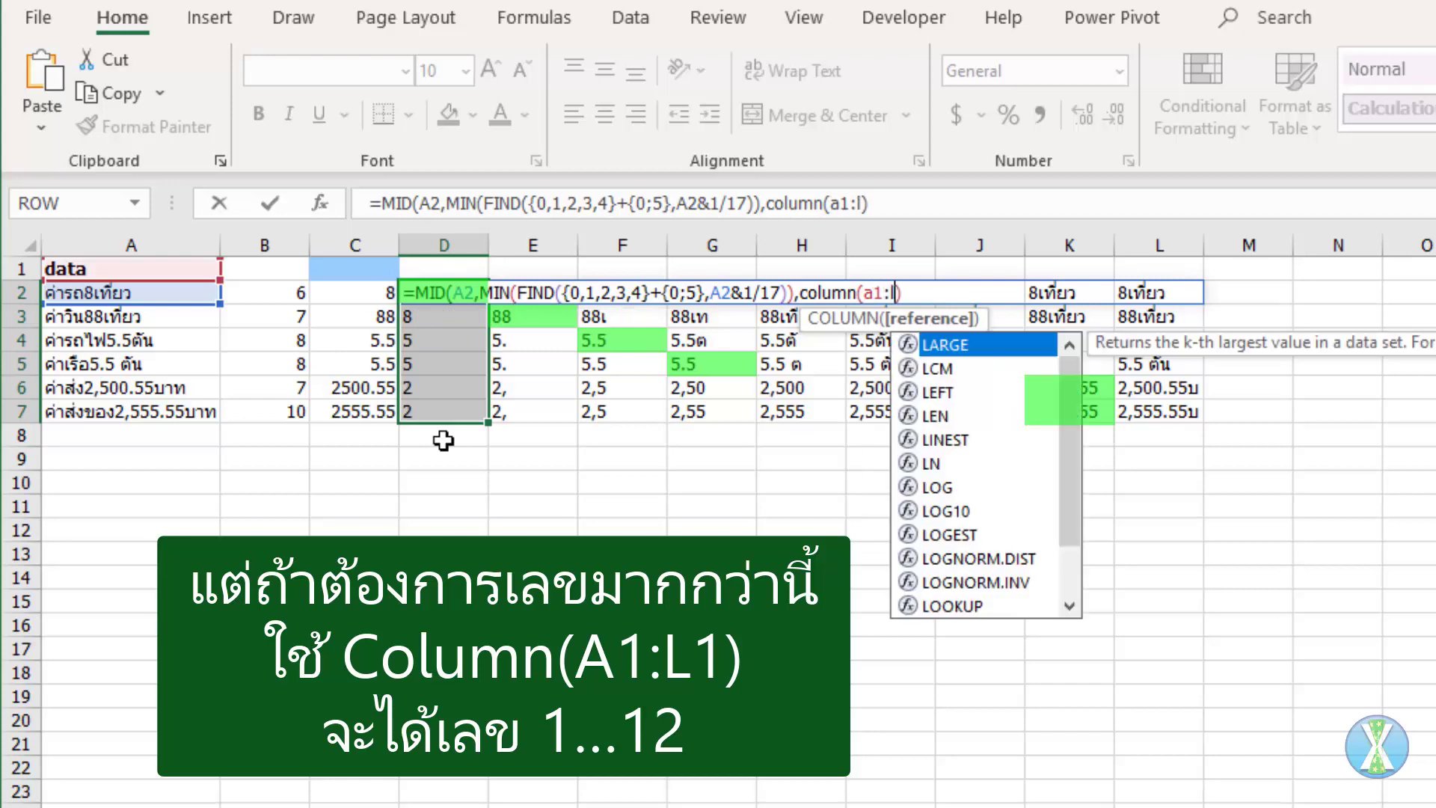
{"action": "type", "text": "1"}
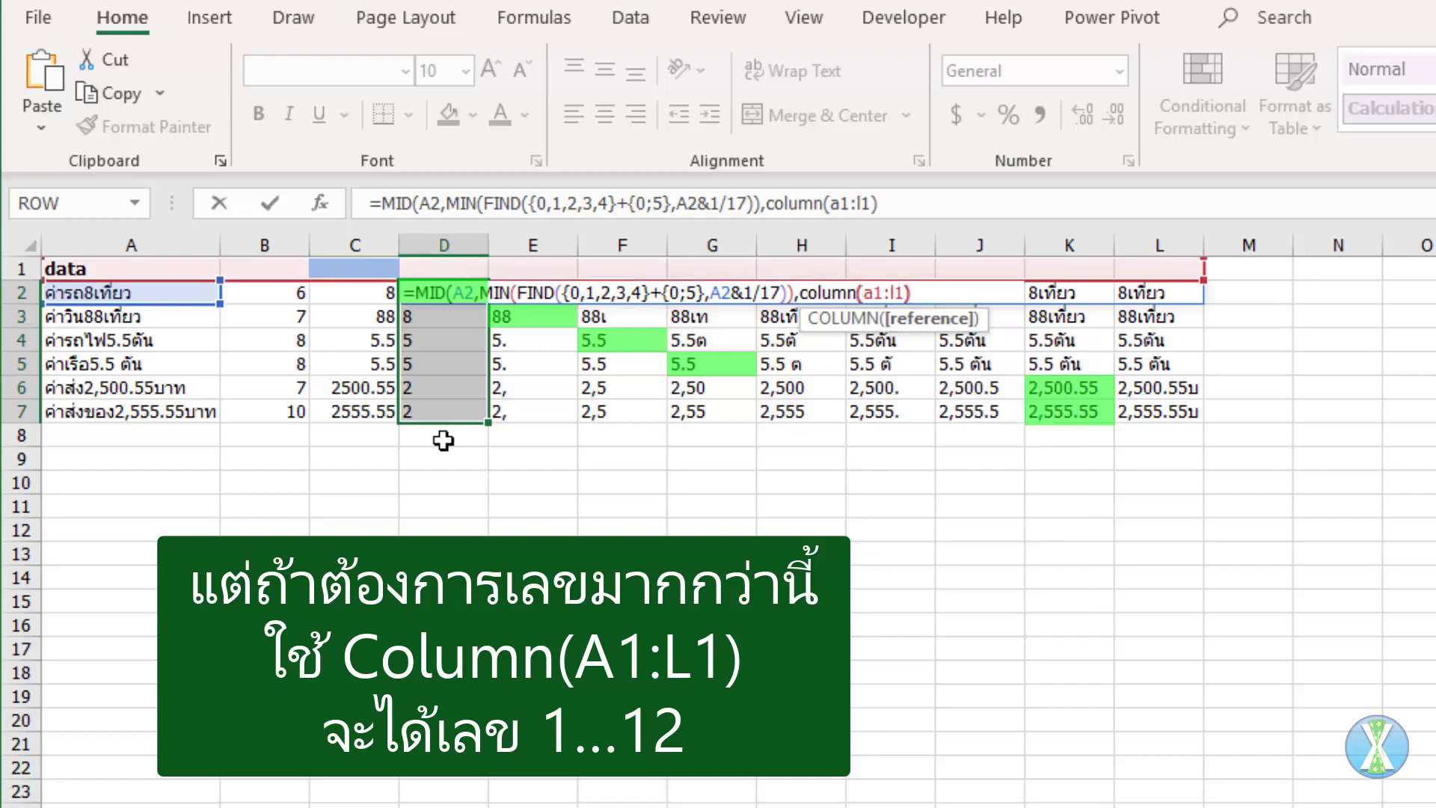
{"action": "type", "text": ")"}
{"action": "key", "text": "ctrl+Return"}
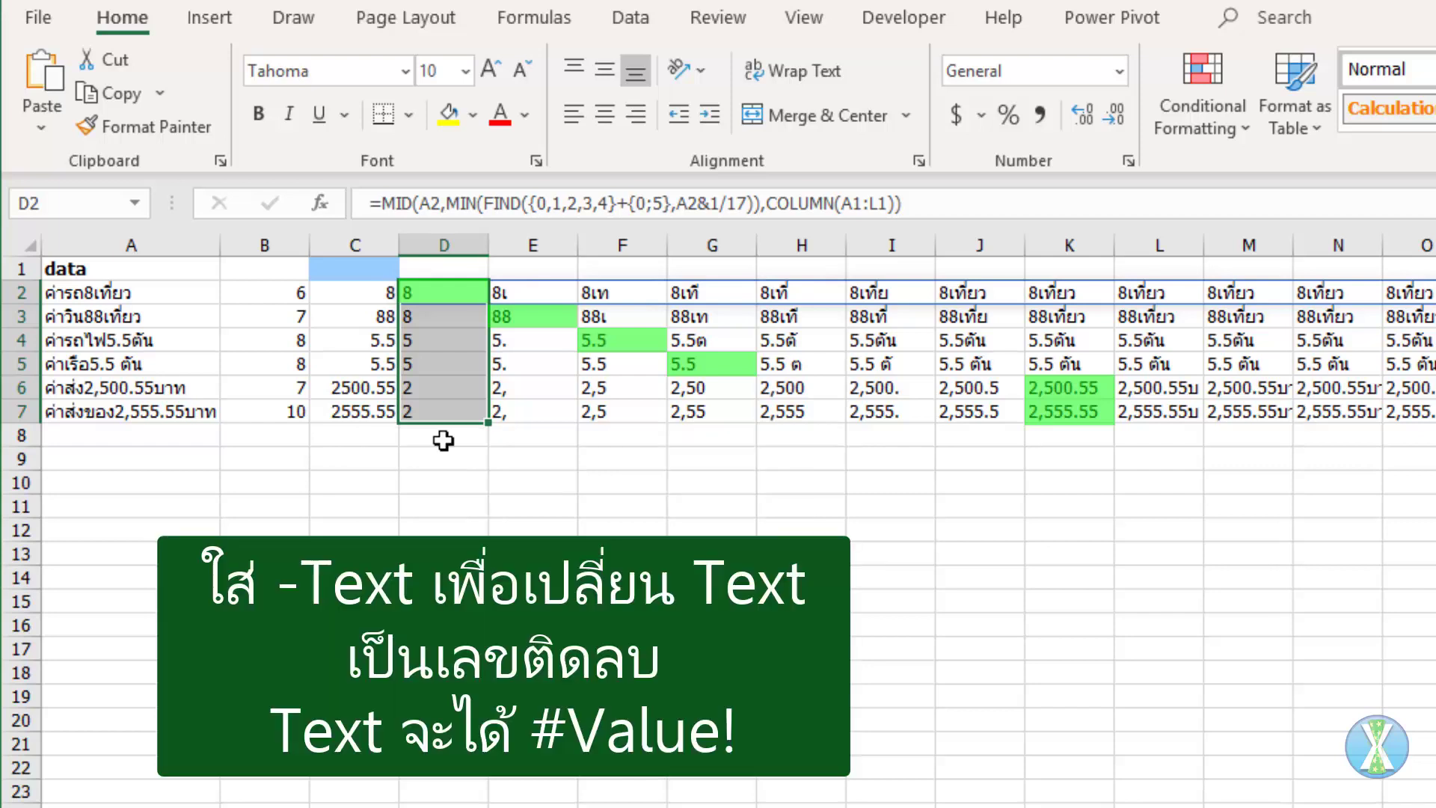
Turn the D2:D7 formula into LOOKUP(0,-MID(…)), returning negated numbers like -88 and -2500.55
{"action": "key", "text": "F2"}
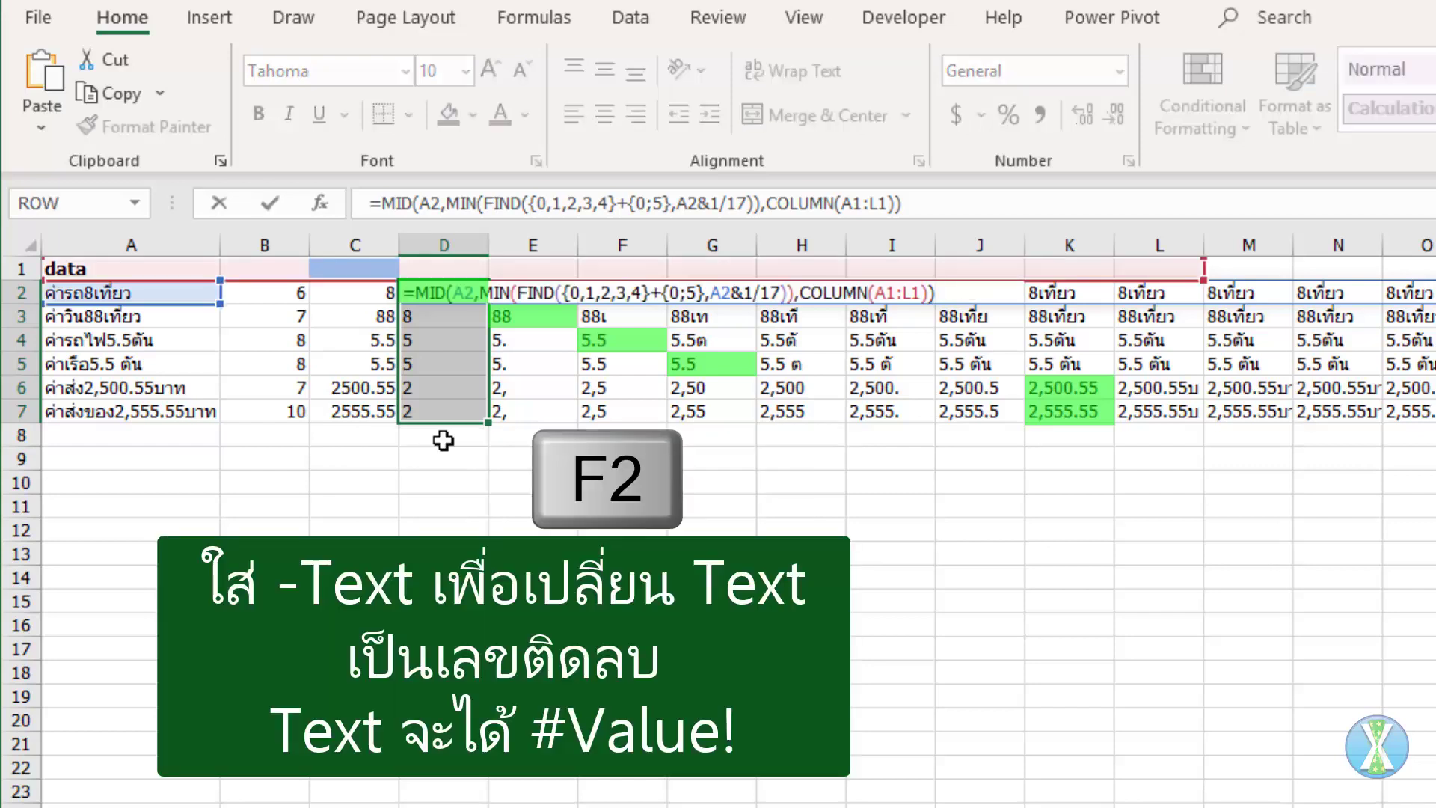
{"action": "key", "text": "Home"}
{"action": "type", "text": "-"}
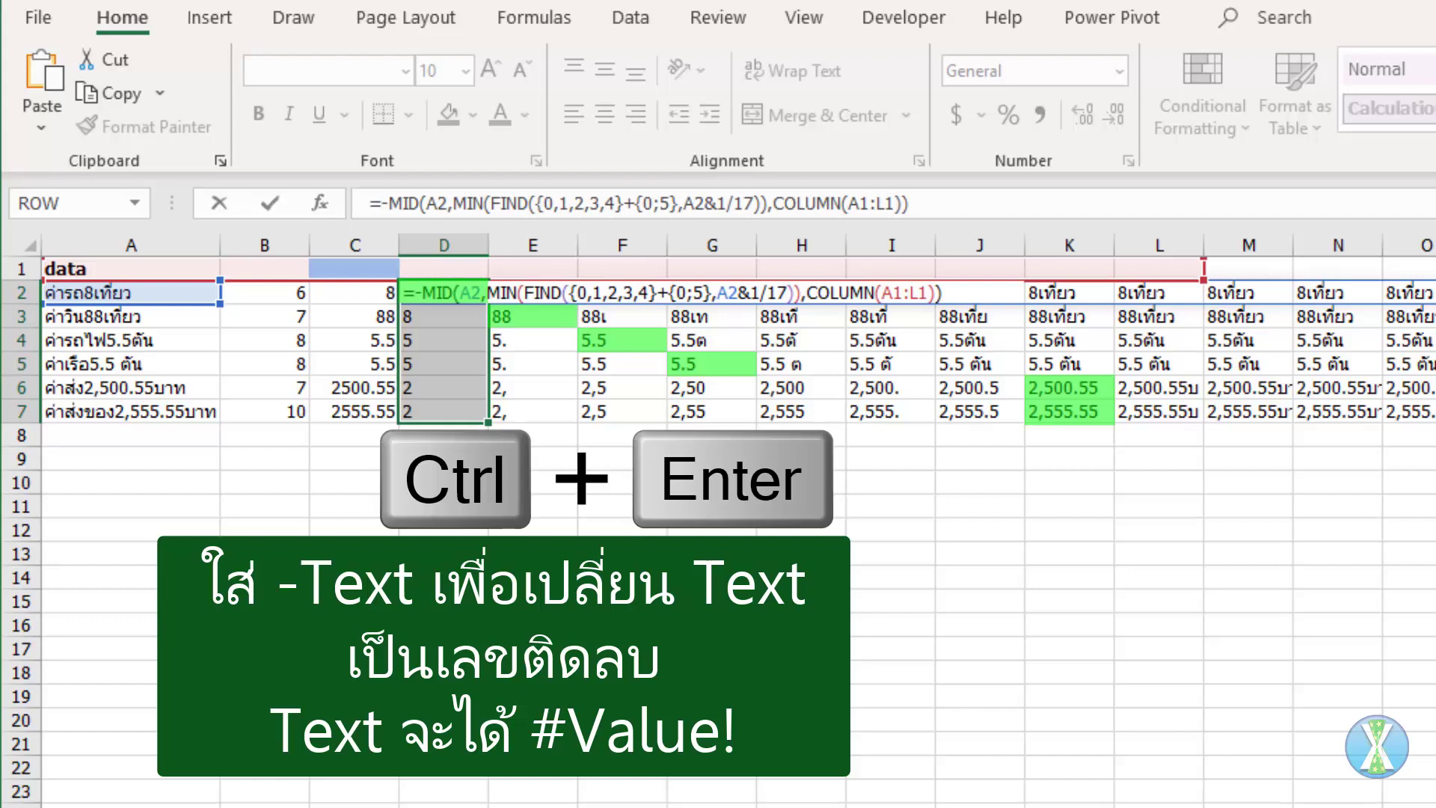
{"action": "key", "text": "ctrl+Return"}
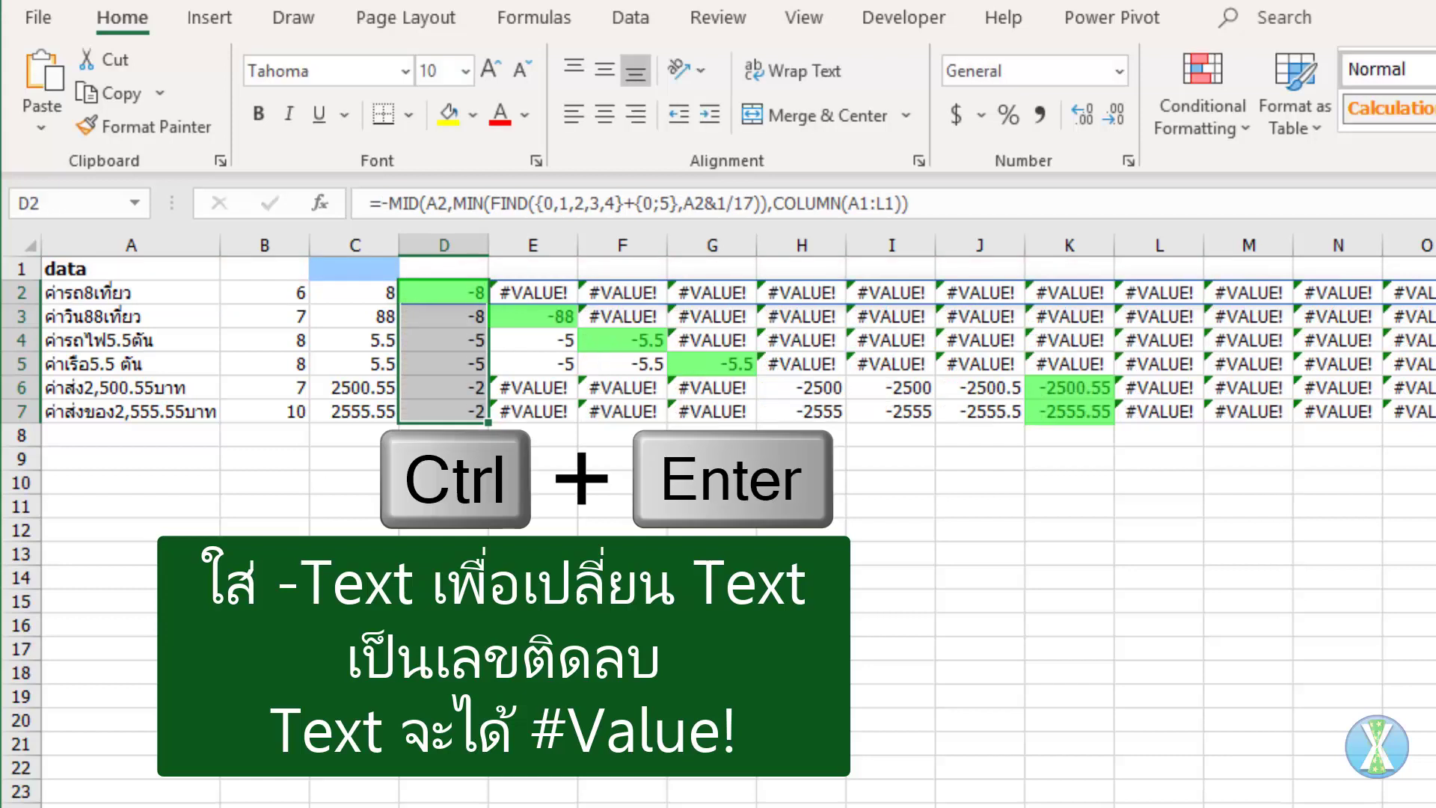
{"action": "key", "text": "F2"}
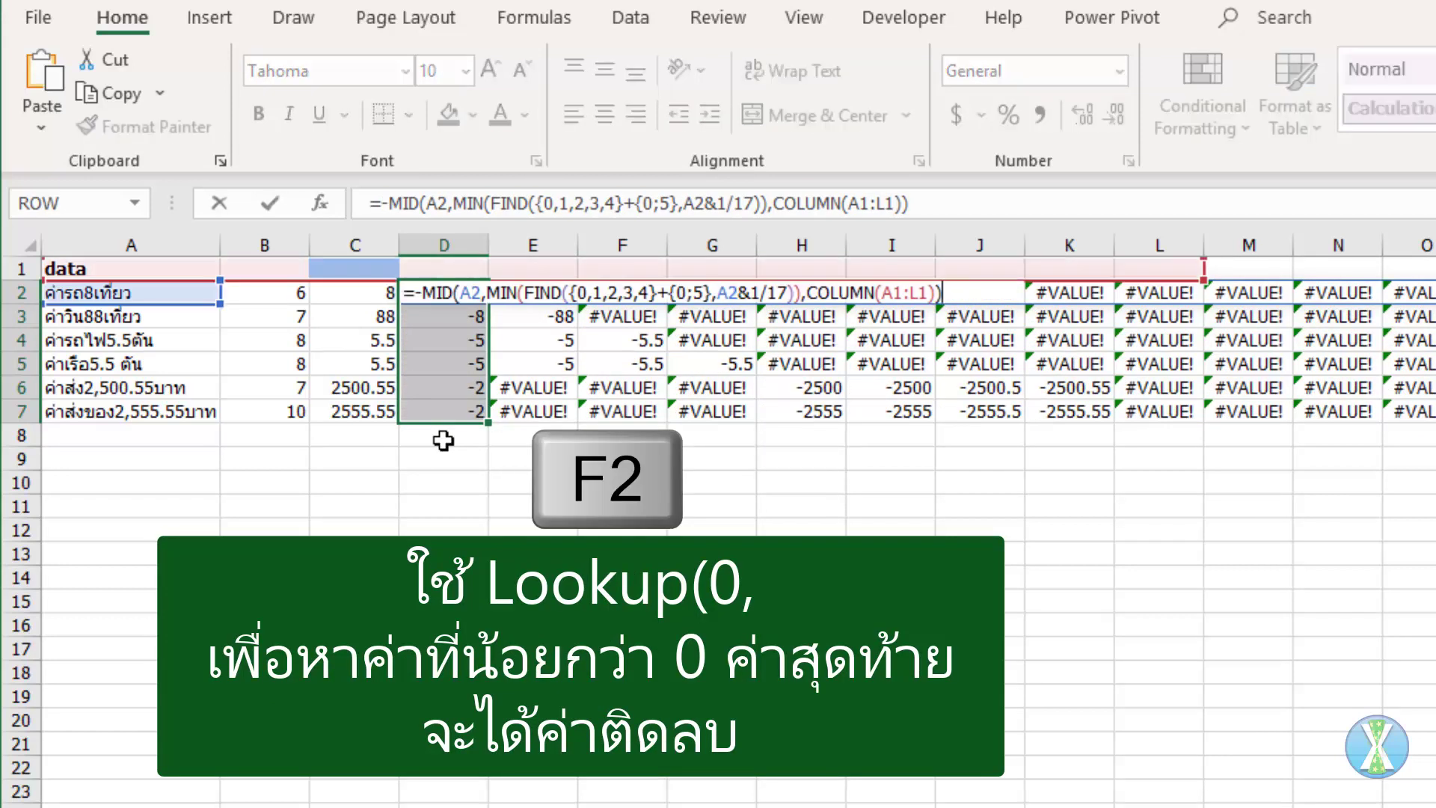
{"action": "key", "text": "Home"}
{"action": "key", "text": "Right"}
{"action": "type", "text": "look"}
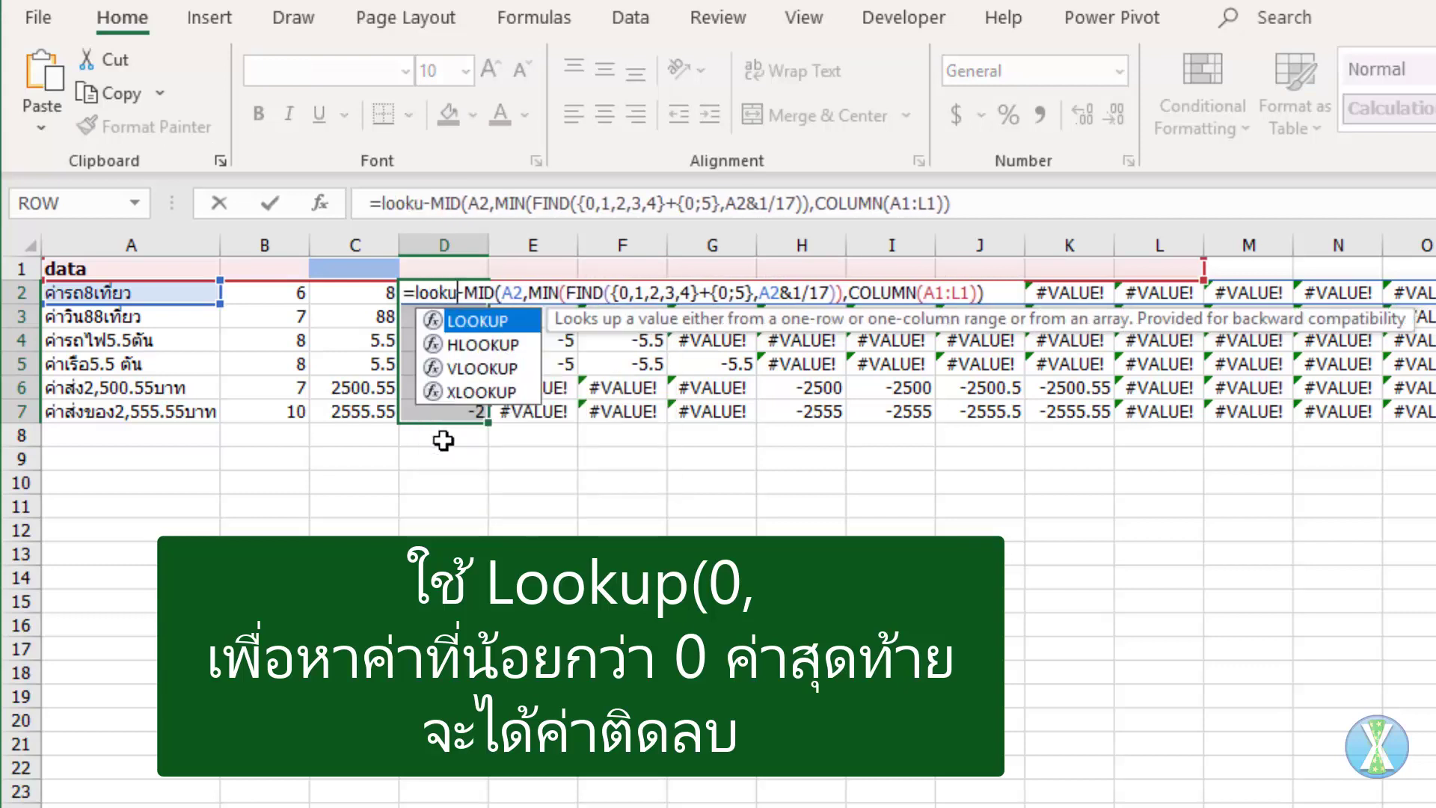
{"action": "type", "text": "up(0,"}
{"action": "type", "text": ")"}
{"action": "key", "text": "ctrl+Return"}
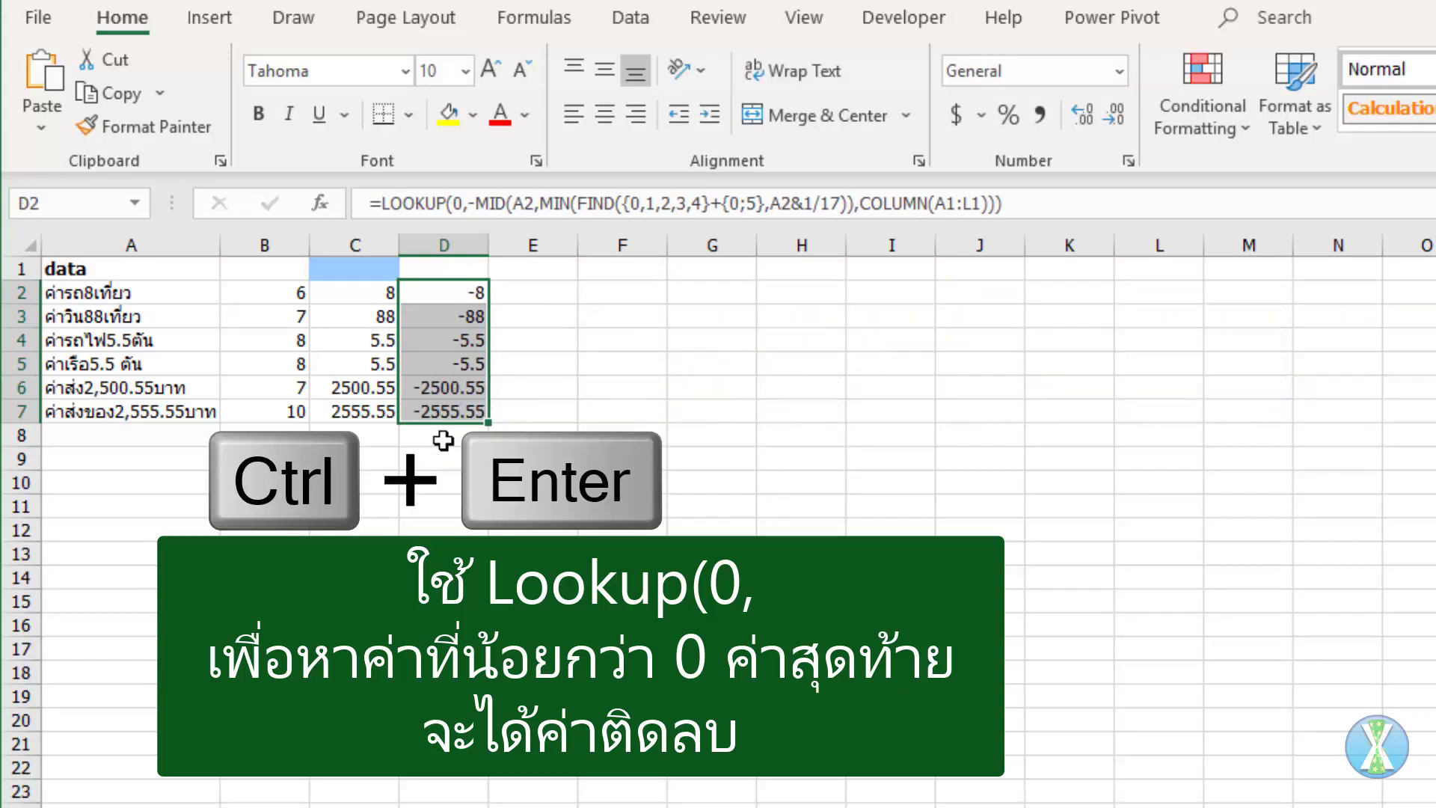
Add a minus before LOOKUP so D2:D7 return positive 8, 88, 5.5 and 2500.55
{"action": "key", "text": "F2"}
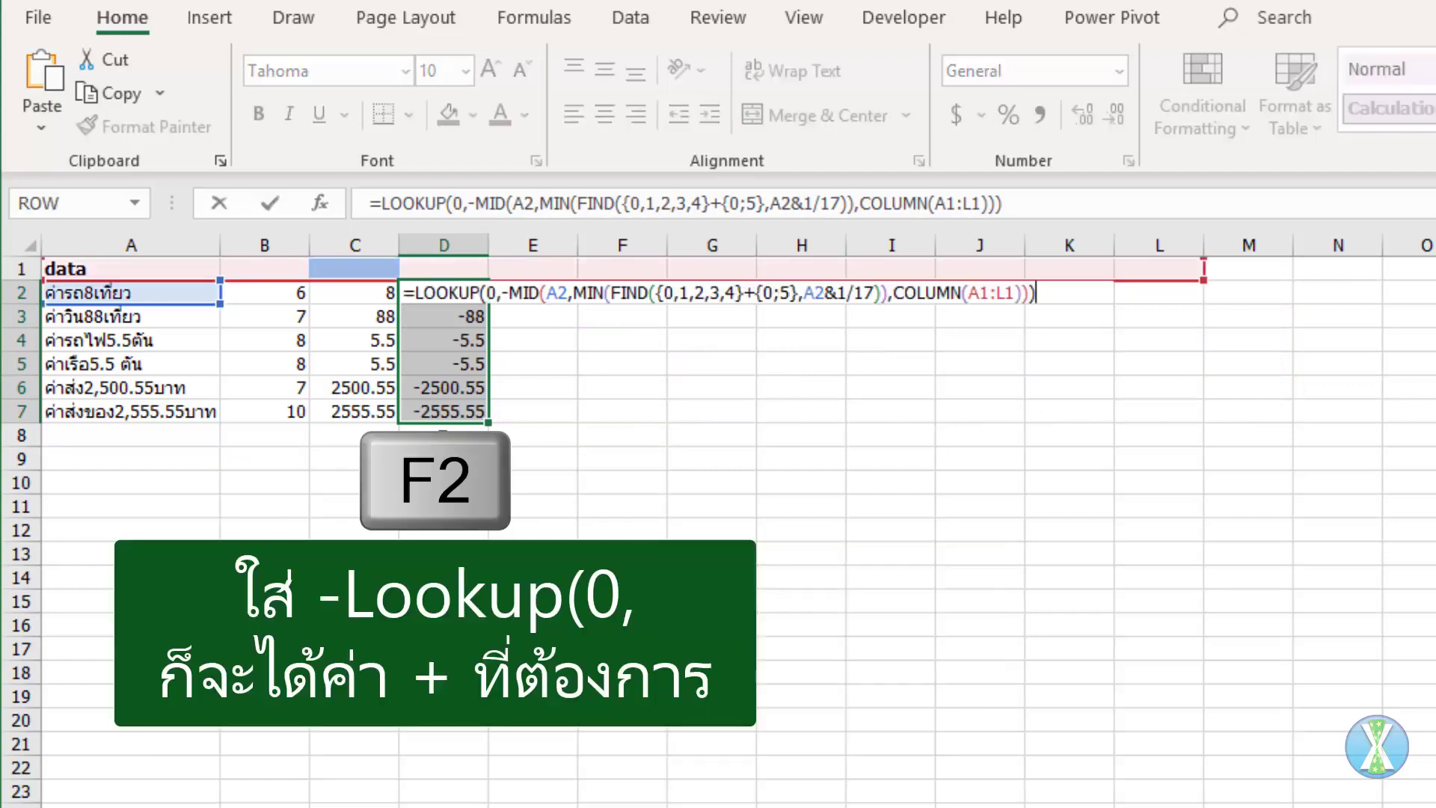
{"action": "key", "text": "Home"}
{"action": "key", "text": "Right"}
{"action": "type", "text": "-"}
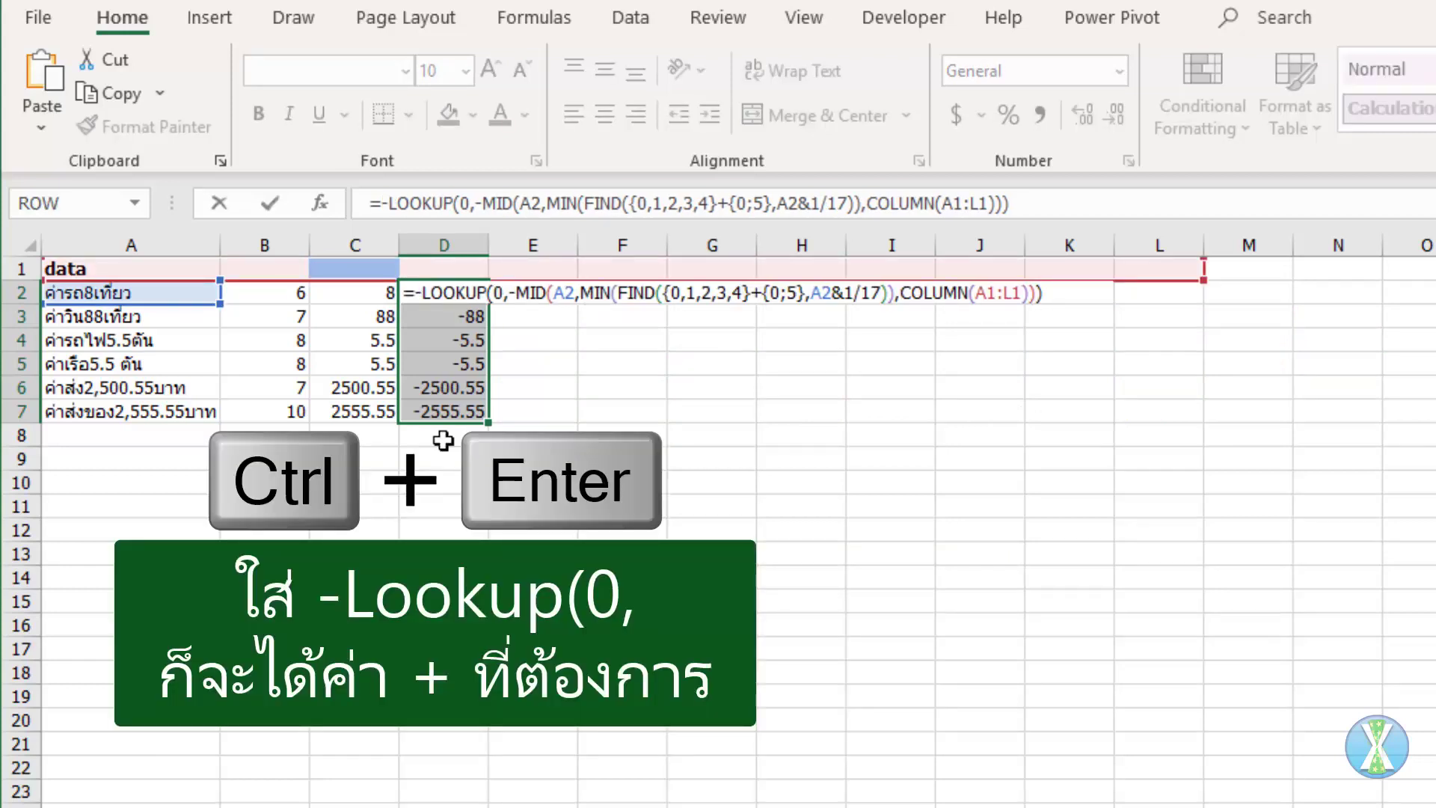
{"action": "key", "text": "ctrl+Return"}
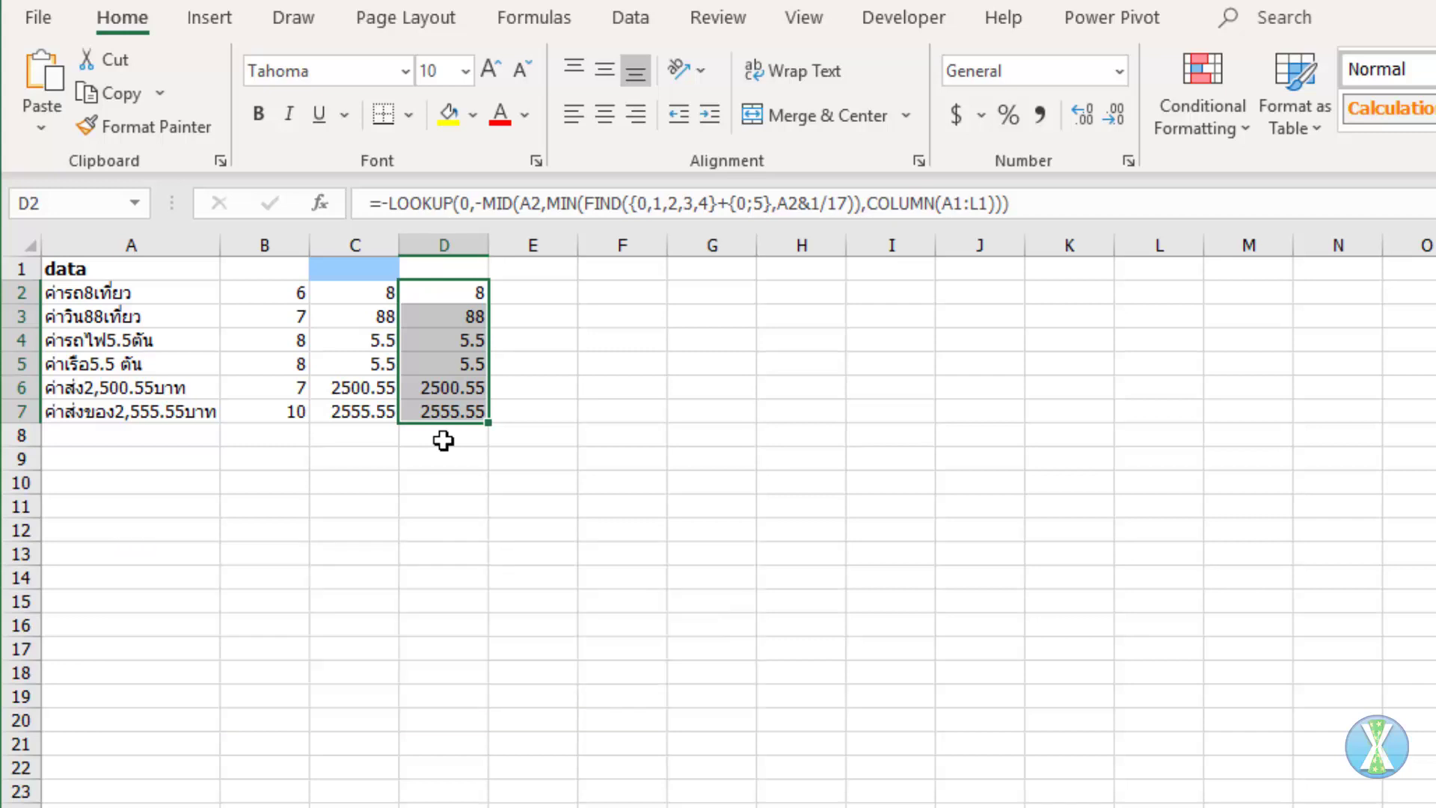
On the next sheet, send A1:A7 to Power Query with From Table/Range, keeping headers
{"action": "key", "text": "ctrl+Page_Down"}
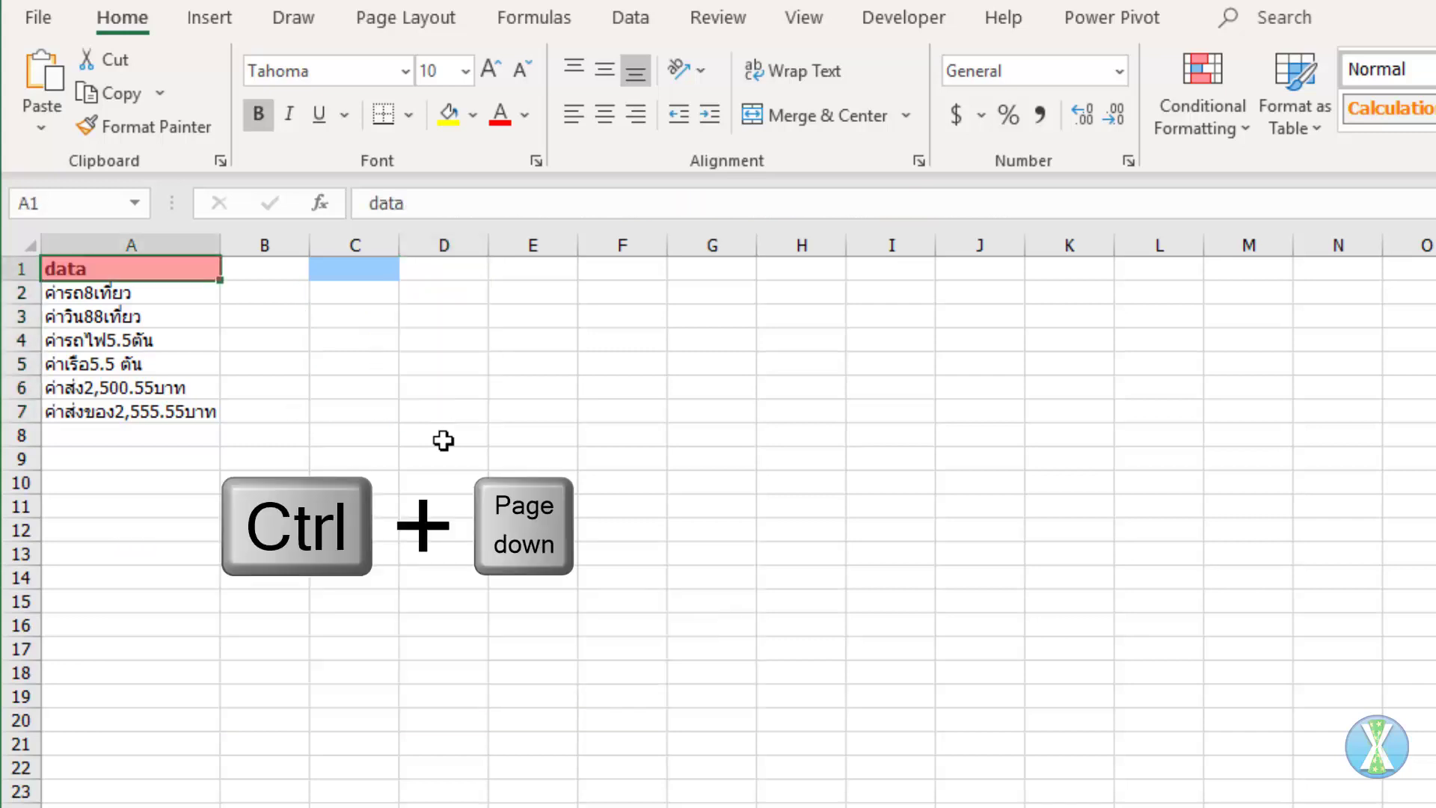
{"action": "key", "text": "alt"}
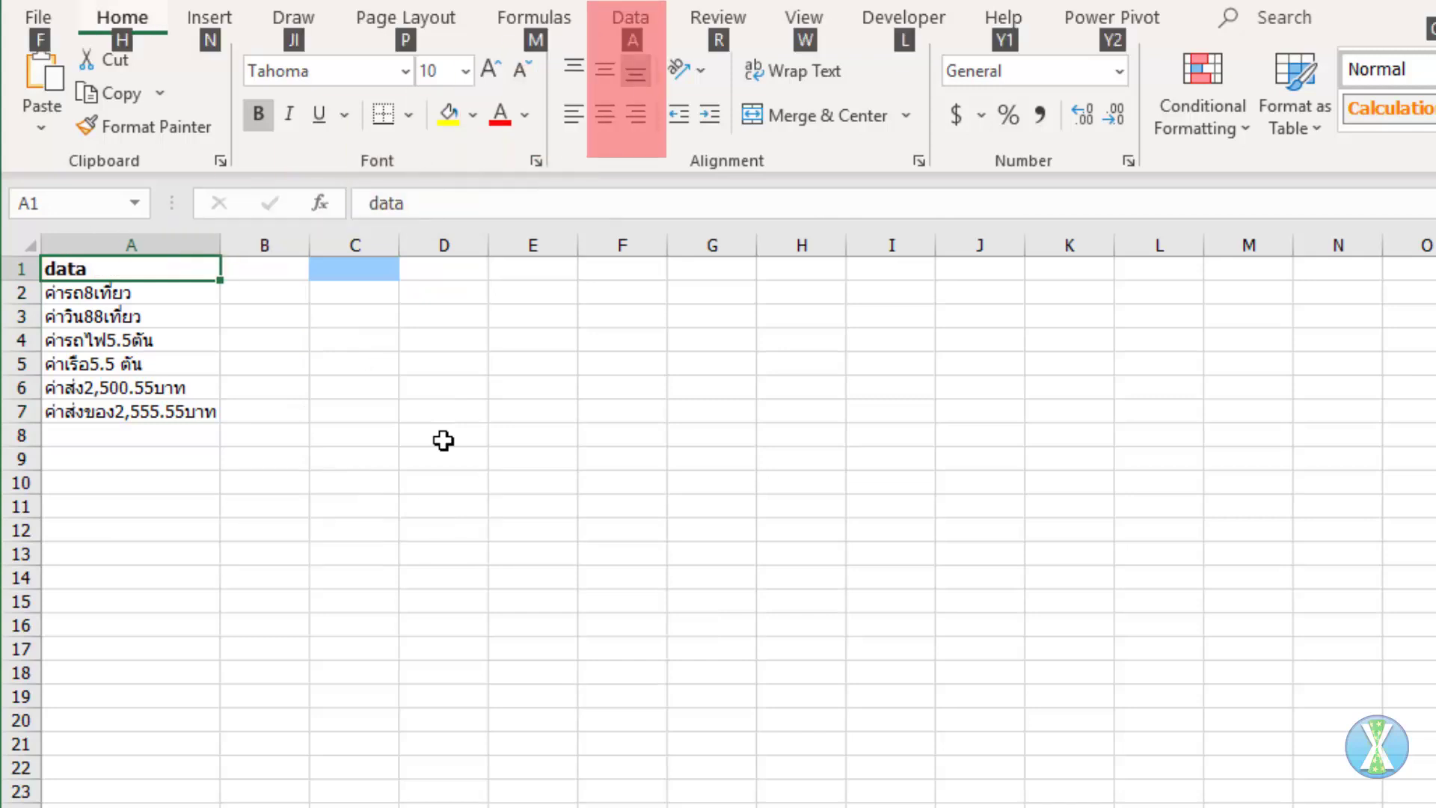
{"action": "key", "text": "a"}
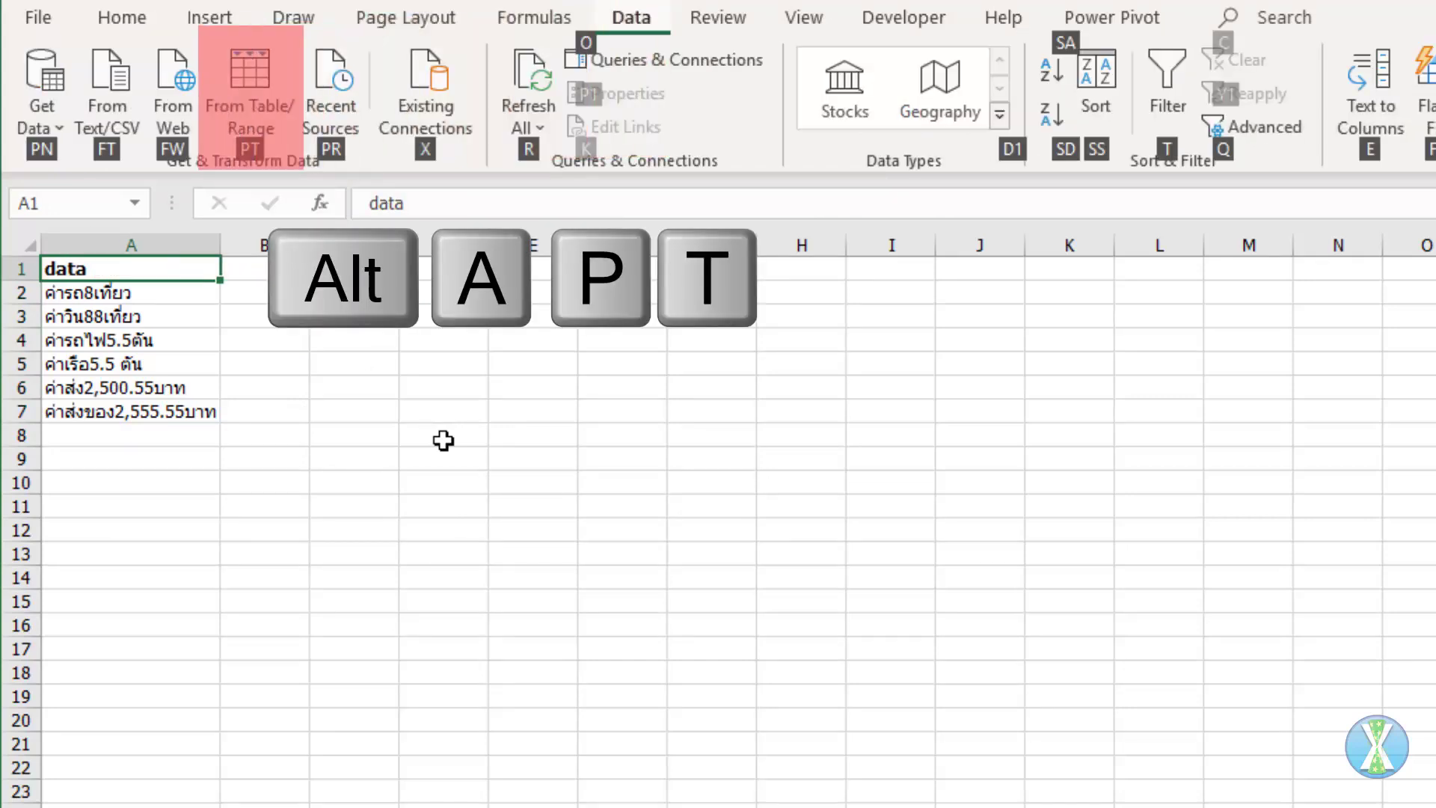
{"action": "key", "text": "p"}
{"action": "key", "text": "t"}
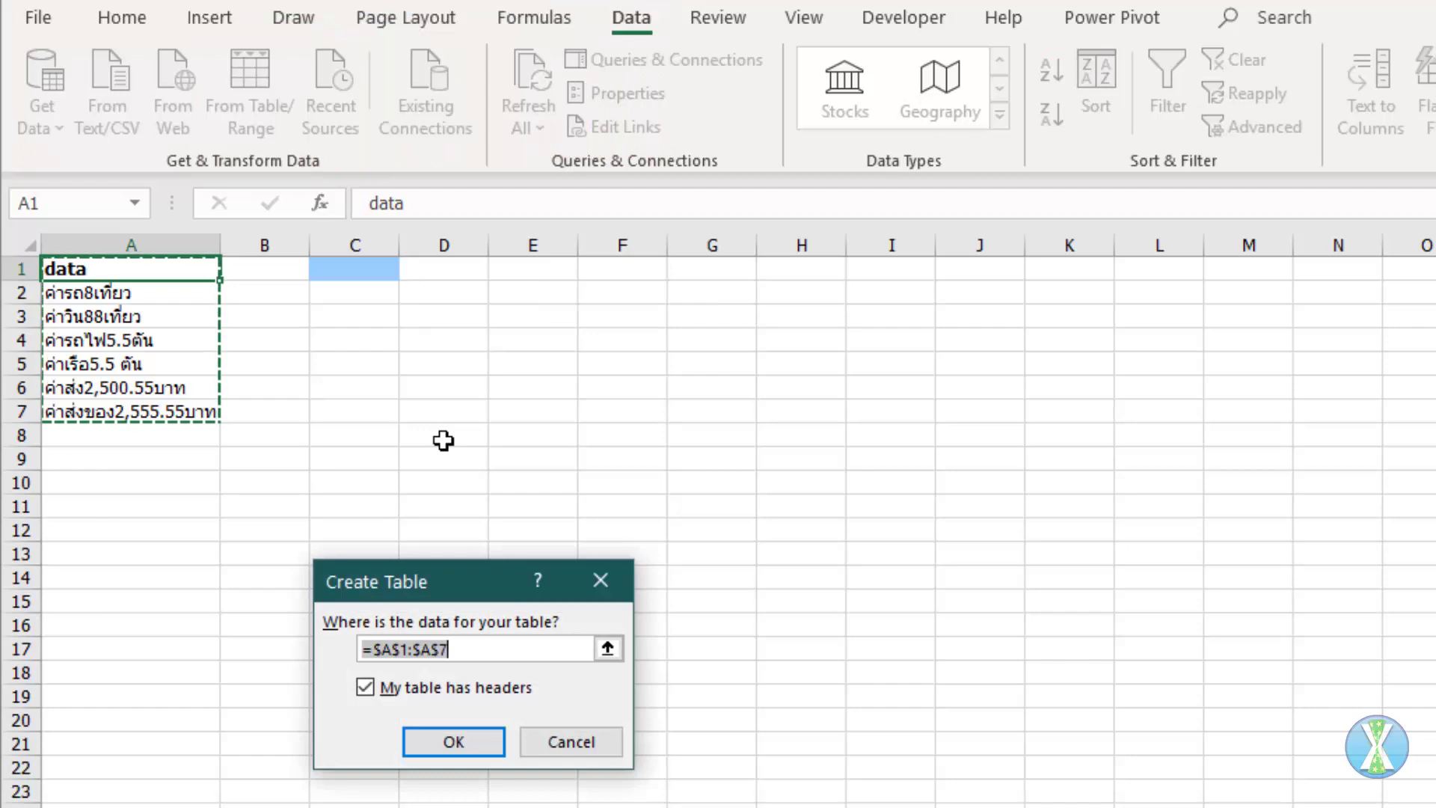
{"action": "key", "text": "Return"}
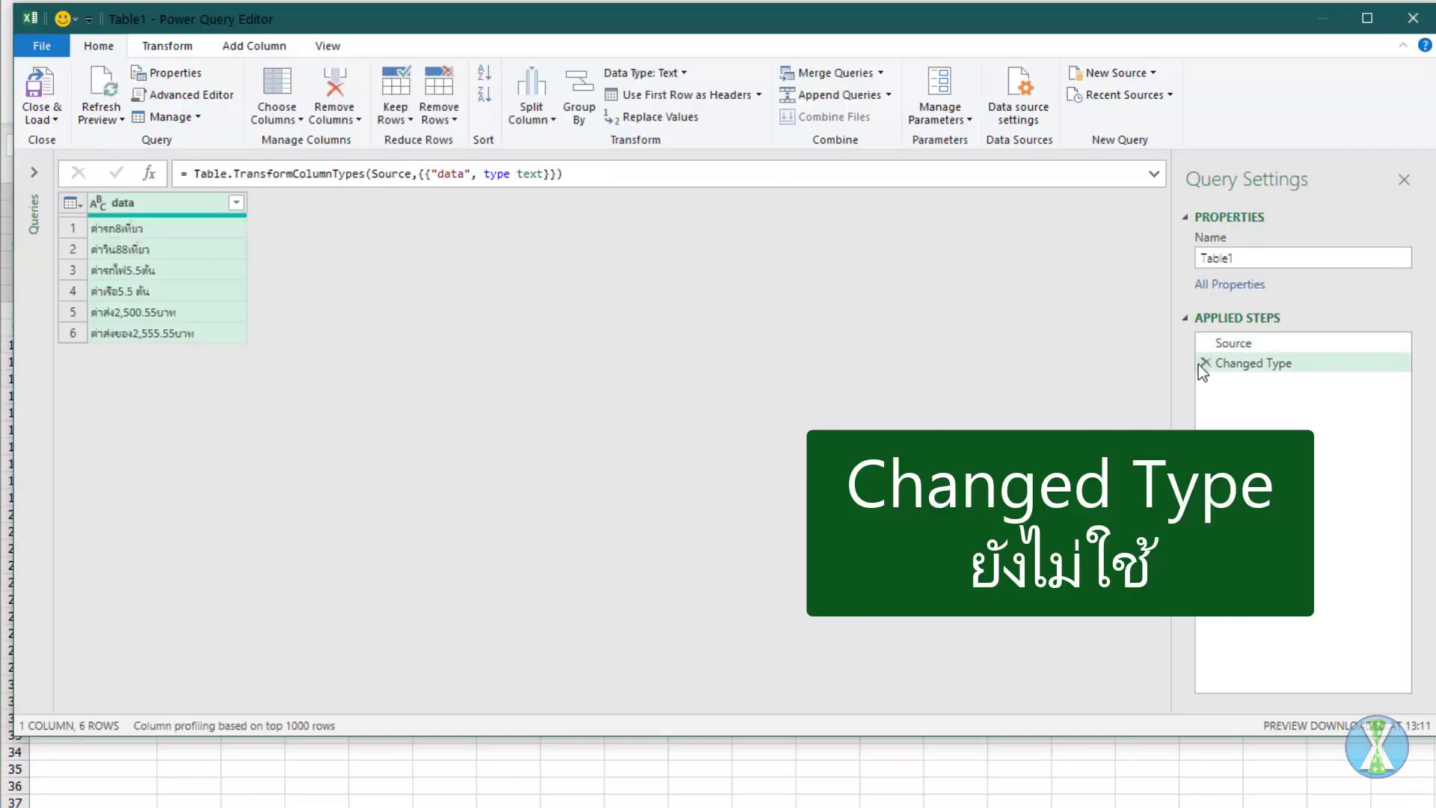
Delete the Changed Type step and split the data column By Digit to Non-Digit
{"action": "left_click", "coordinate": [1205, 363]}
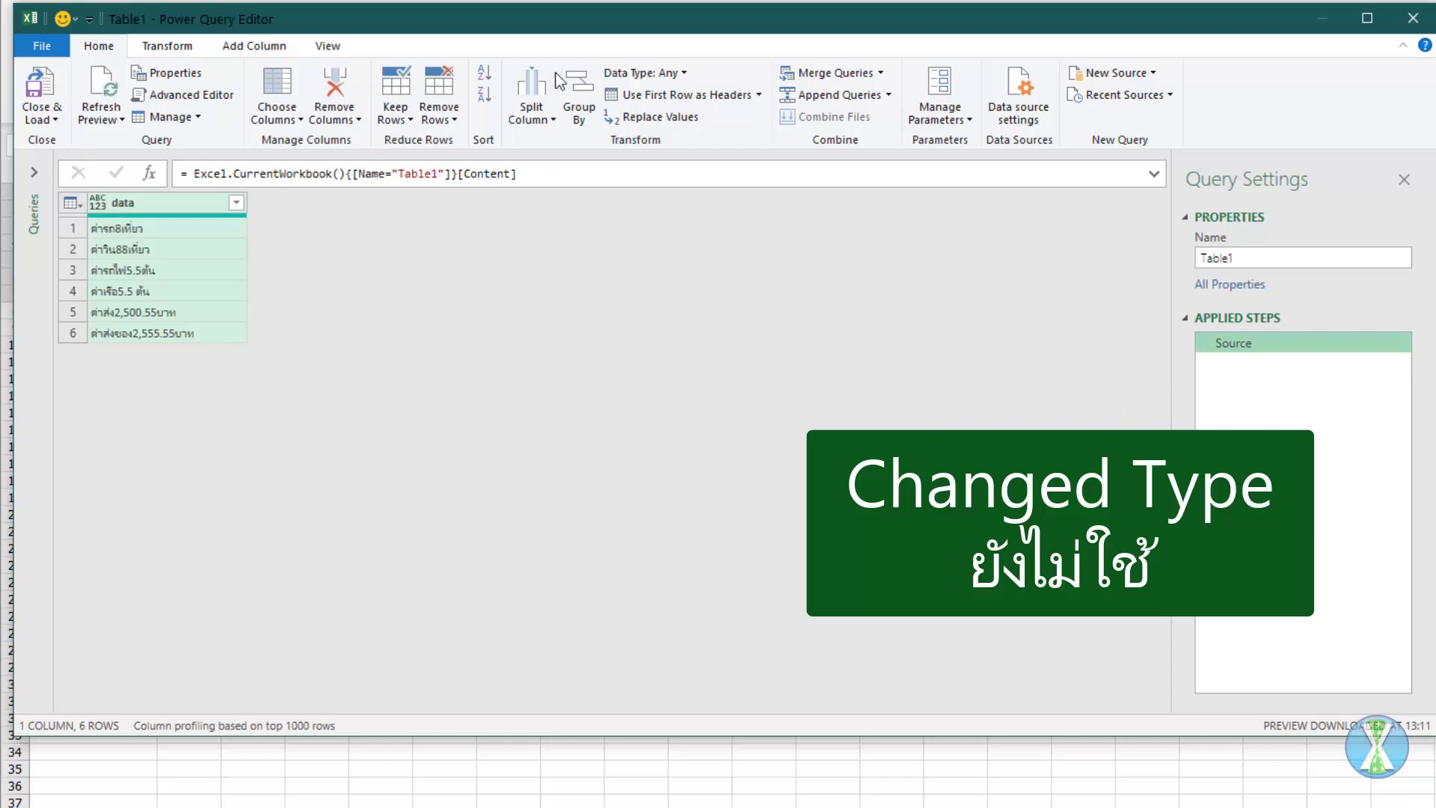
{"action": "left_click", "coordinate": [531, 105]}
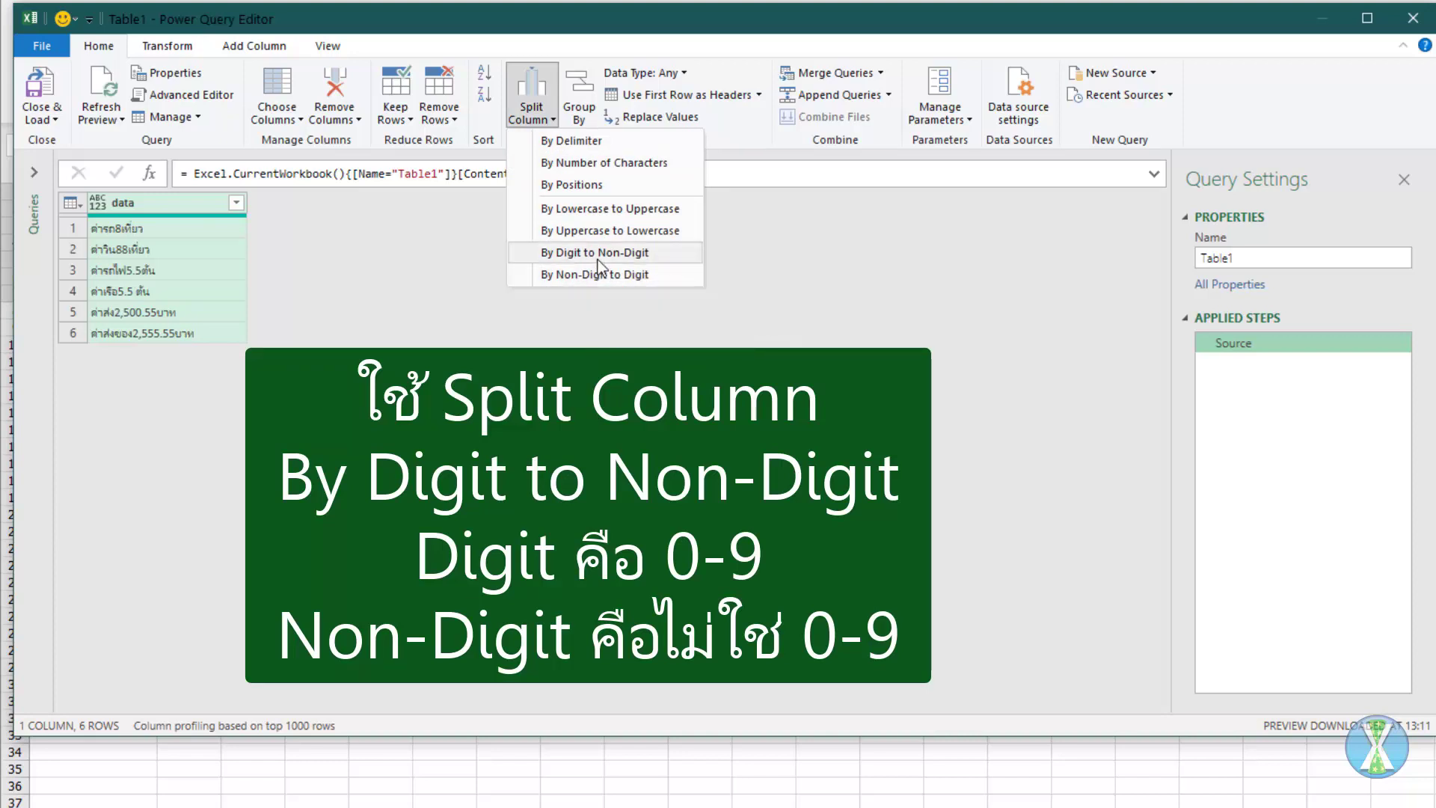
{"action": "left_click", "coordinate": [598, 258]}
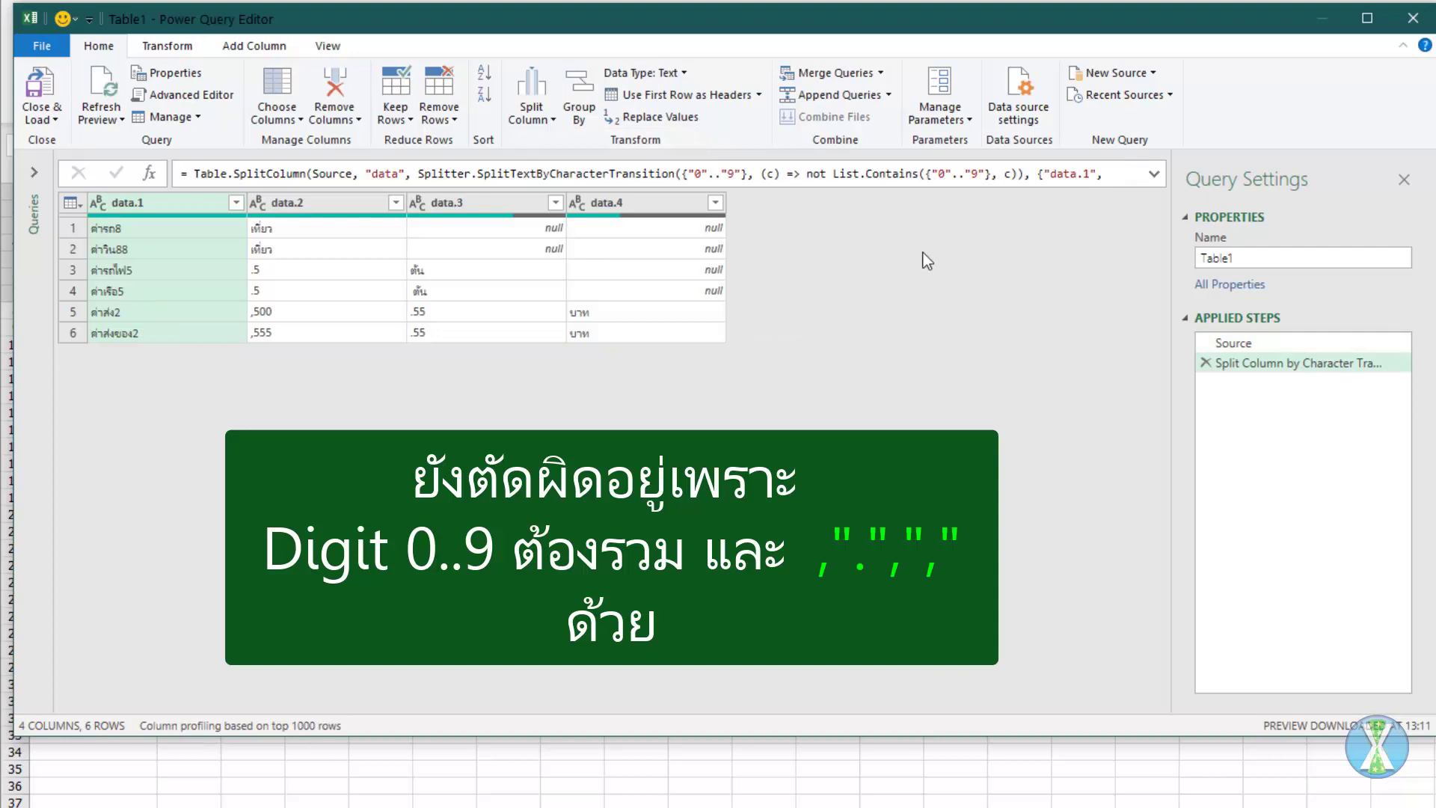
Add ".","," to both digit lists in the split formula and copy them
{"action": "left_click", "coordinate": [1154, 176]}
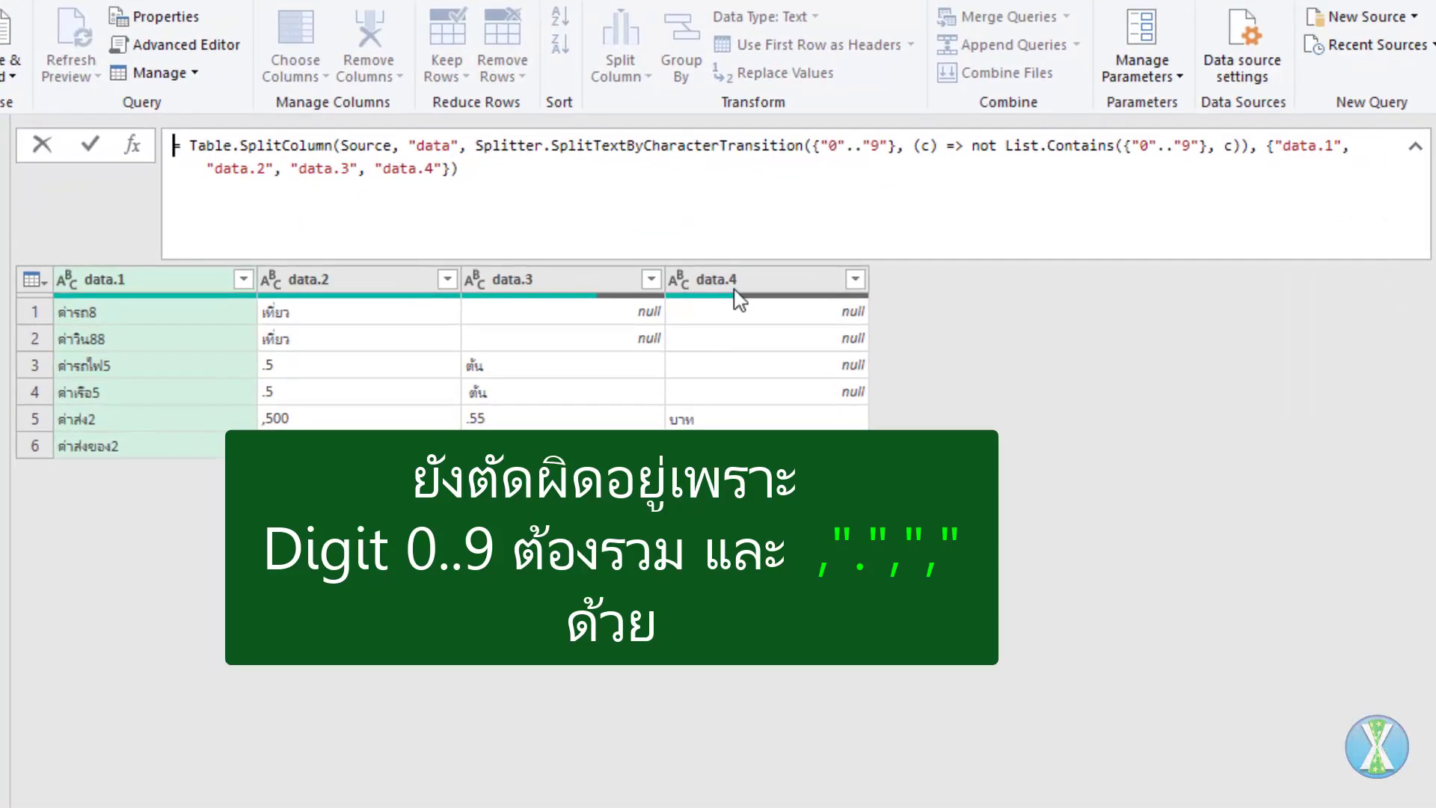
{"action": "left_click", "coordinate": [889, 148]}
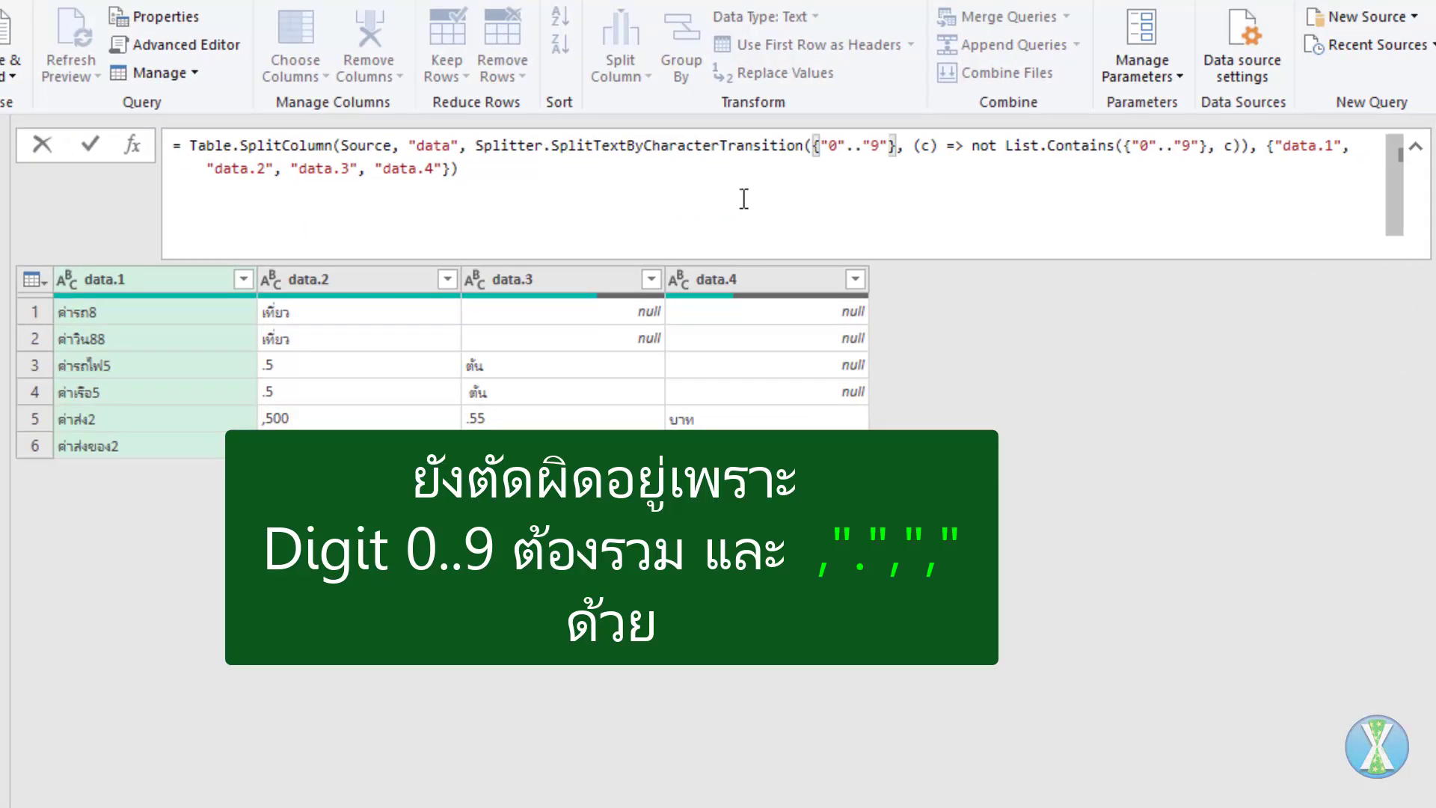
{"action": "type", "text": ",\".\""}
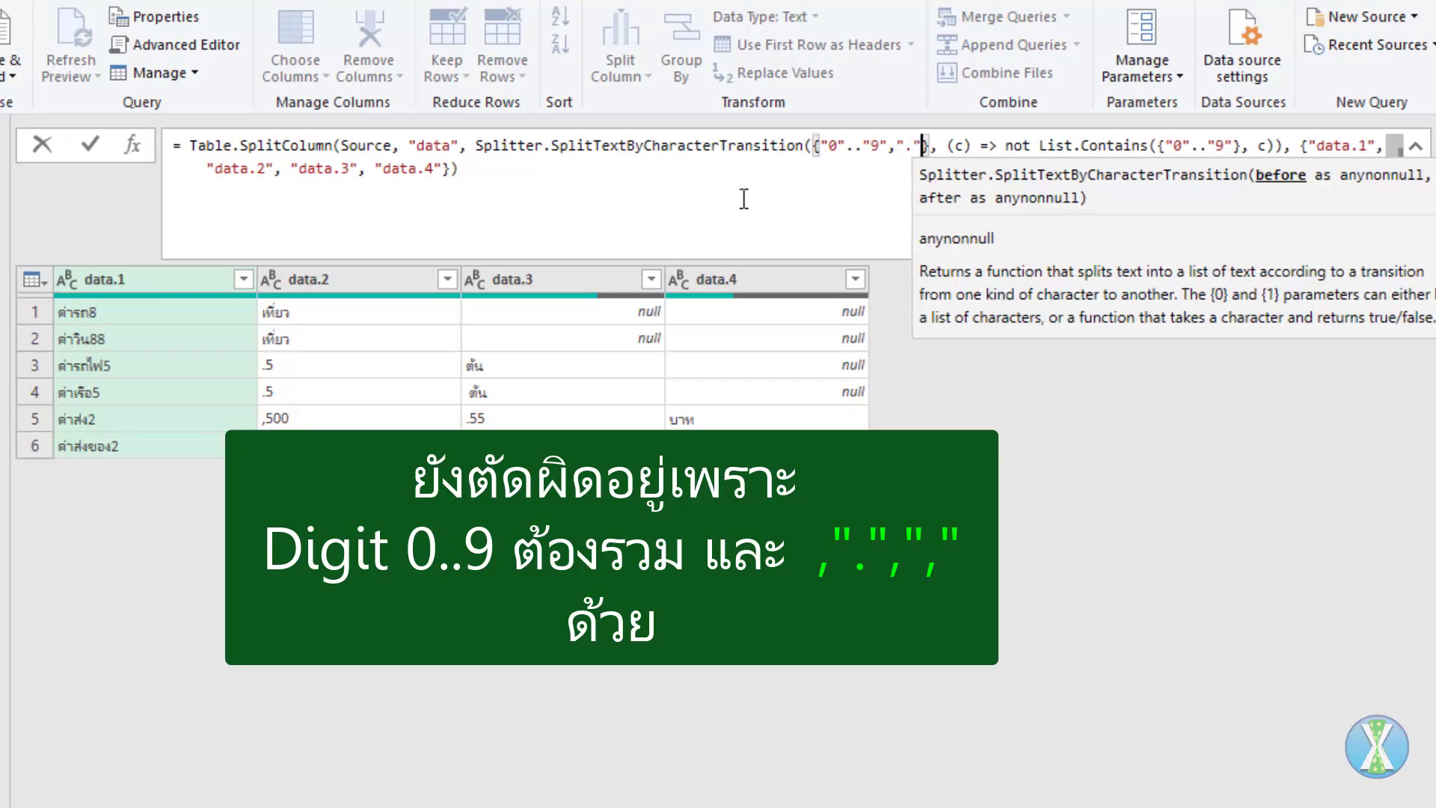
{"action": "type", "text": ",\","}
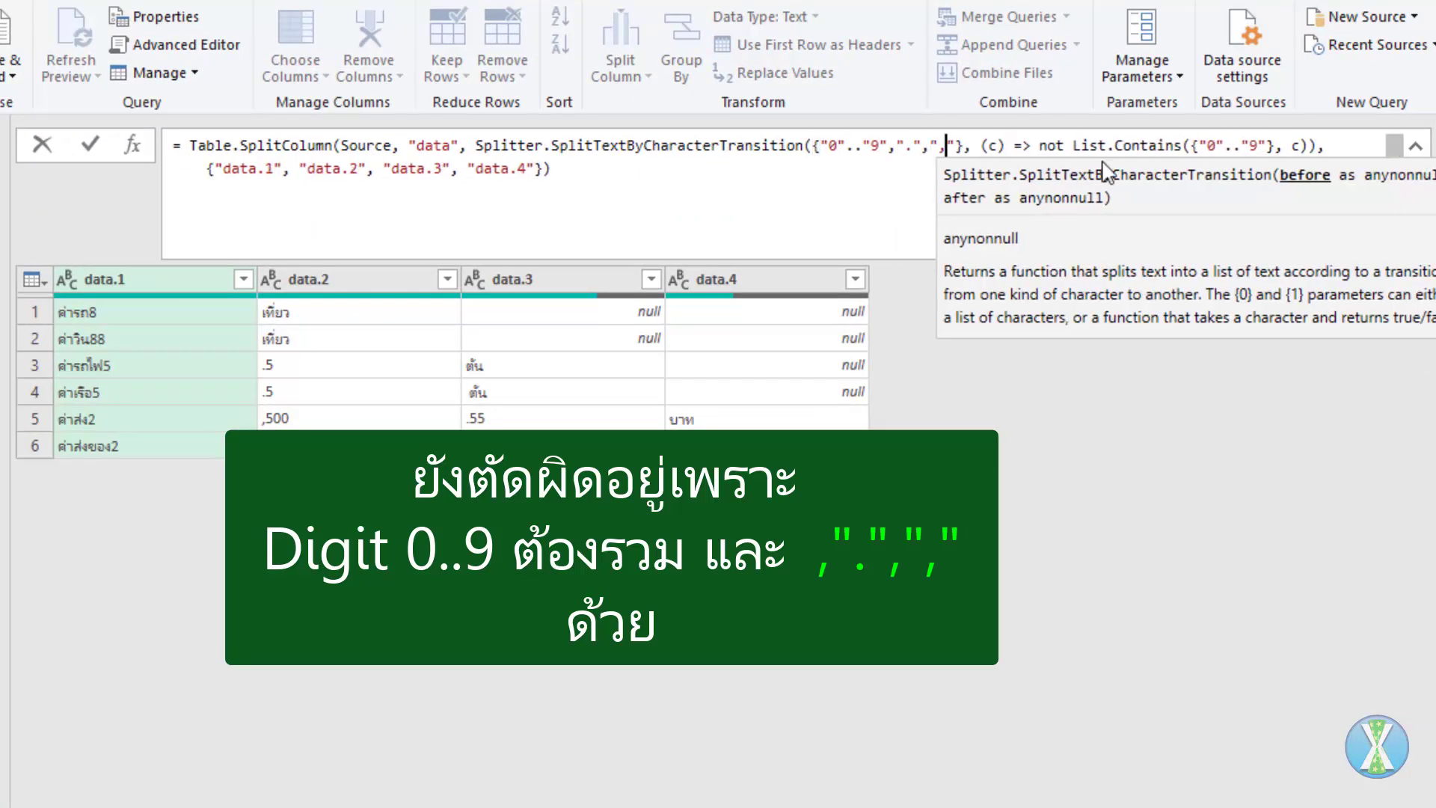
{"action": "left_click", "coordinate": [1271, 147]}
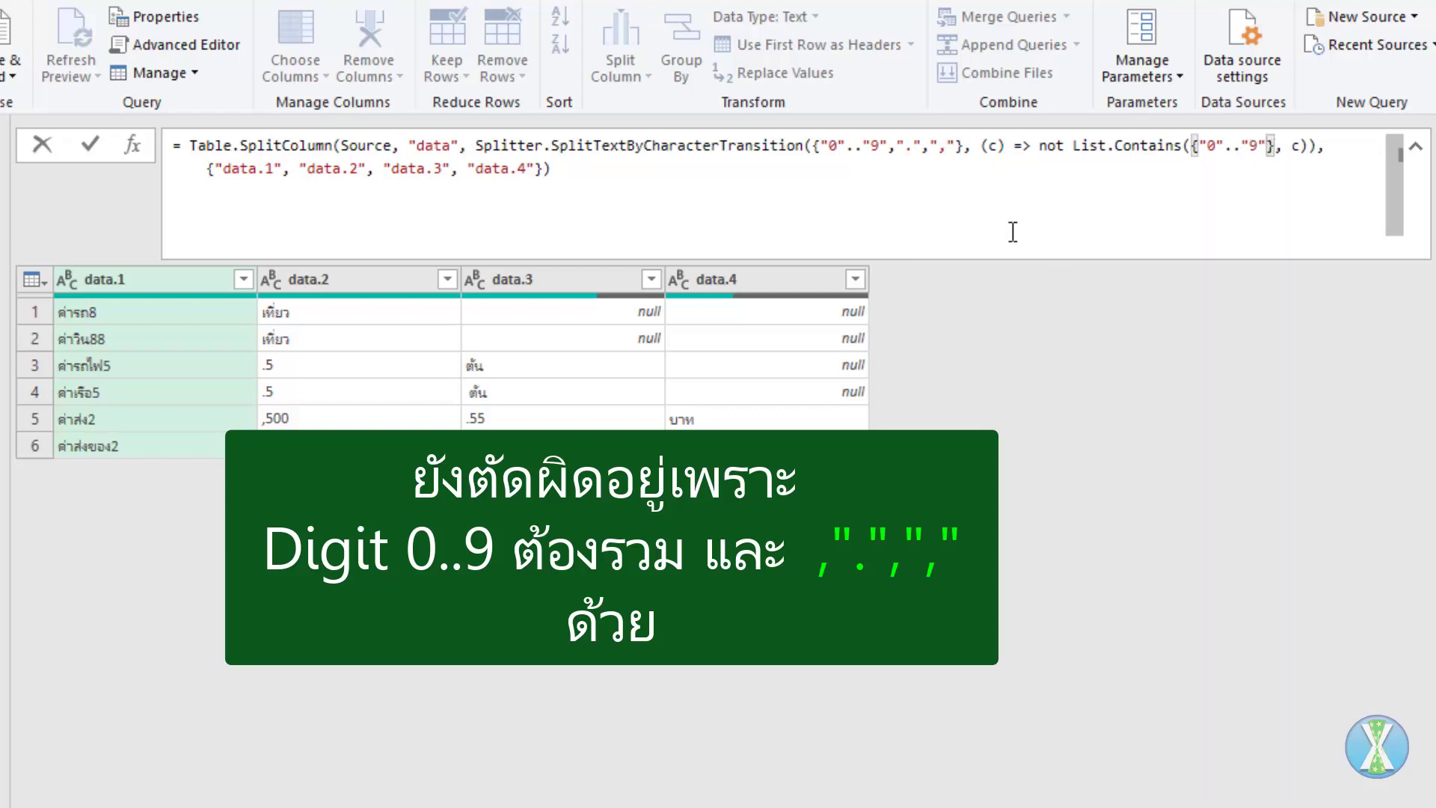
{"action": "type", "text": ",\".\",\","}
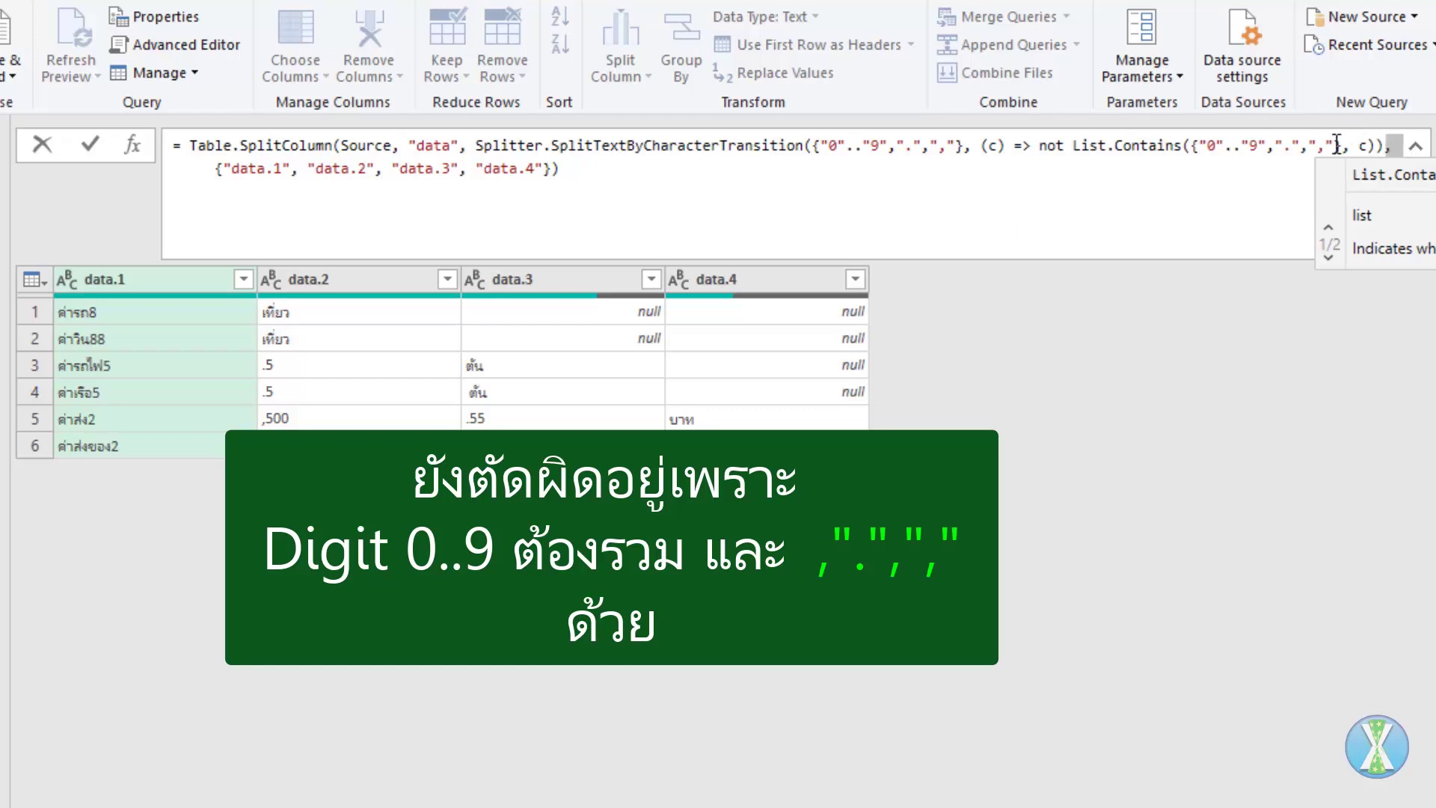
{"action": "left_click_drag", "start_coordinate": [1336, 144], "coordinate": [1266, 145]}
{"action": "key", "text": "ctrl+c"}
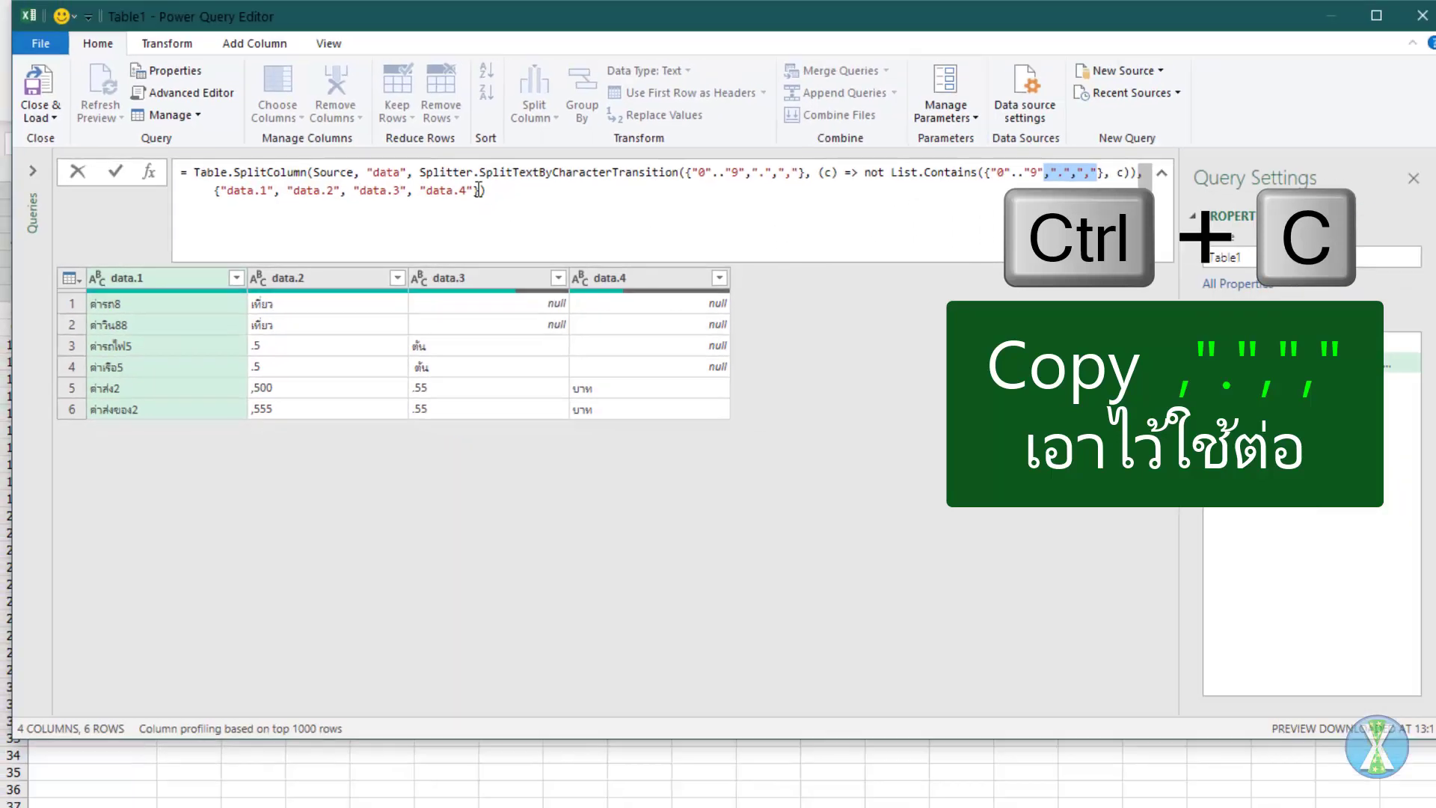
Remove the column-name list and set the split's column count to 1, leaving data.1
{"action": "left_click_drag", "start_coordinate": [484, 192], "coordinate": [206, 192]}
{"action": "key", "text": "Delete"}
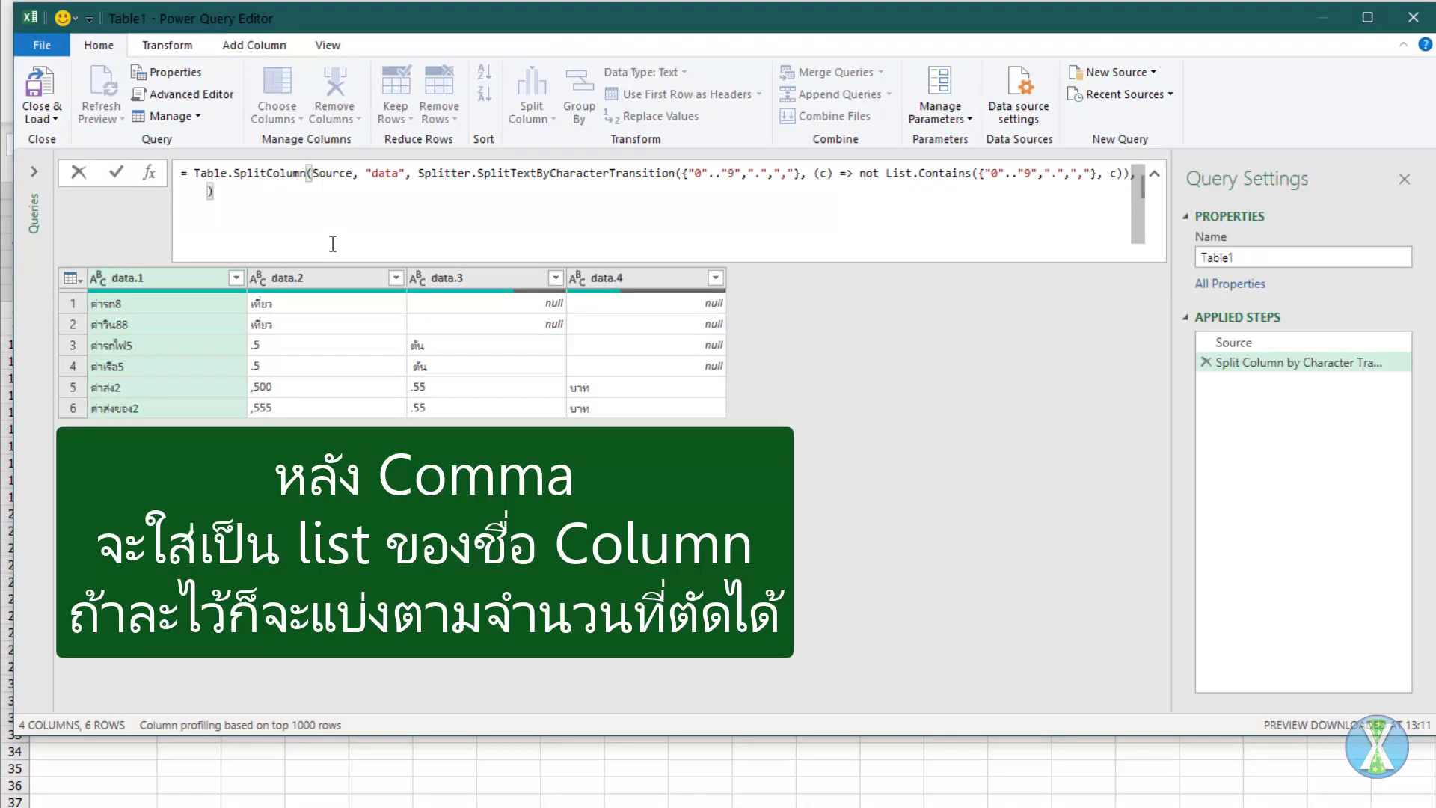
{"action": "key", "text": "BackSpace"}
{"action": "key", "text": "BackSpace"}
{"action": "key", "text": "Return"}
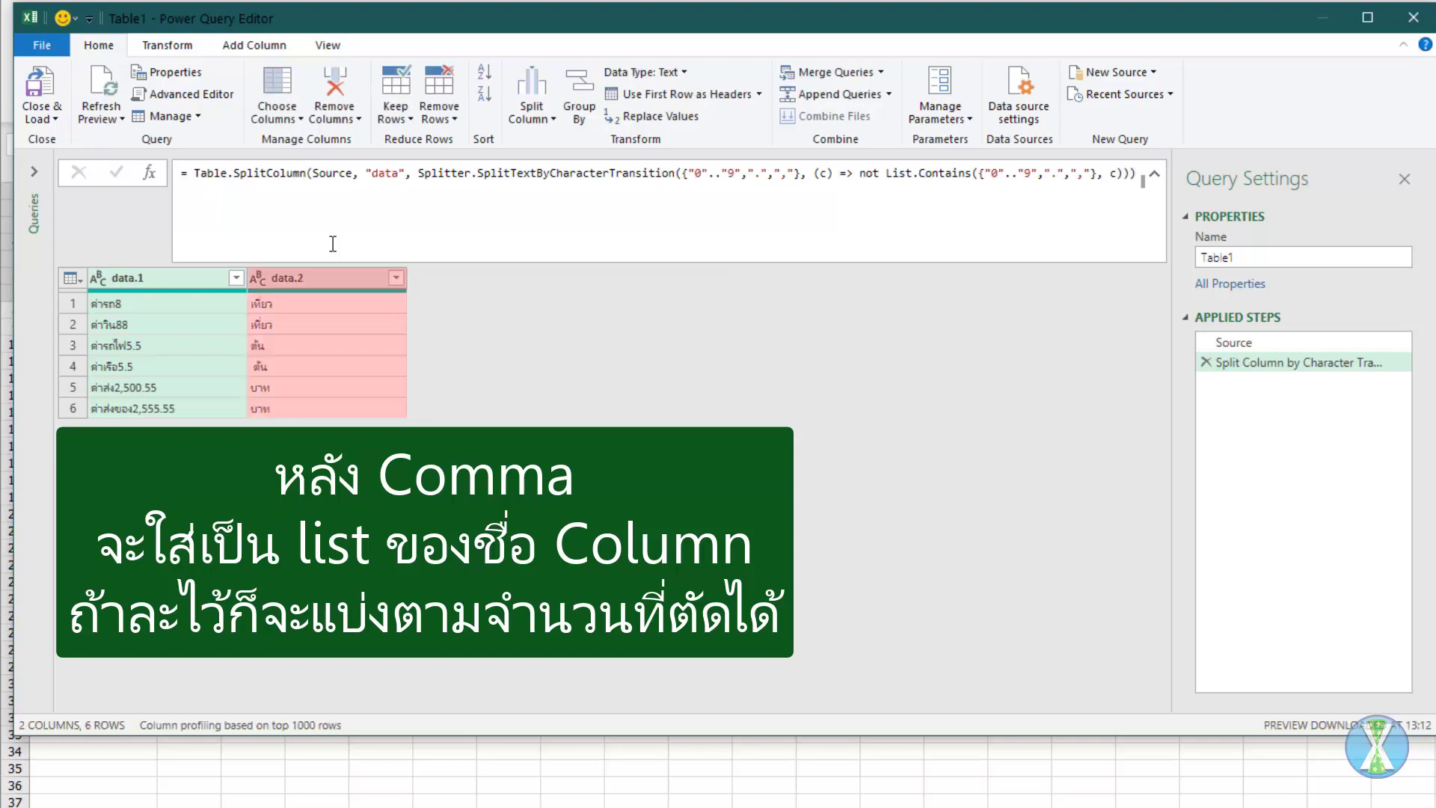
{"action": "left_click", "coordinate": [1133, 177]}
{"action": "type", "text": ", 1"}
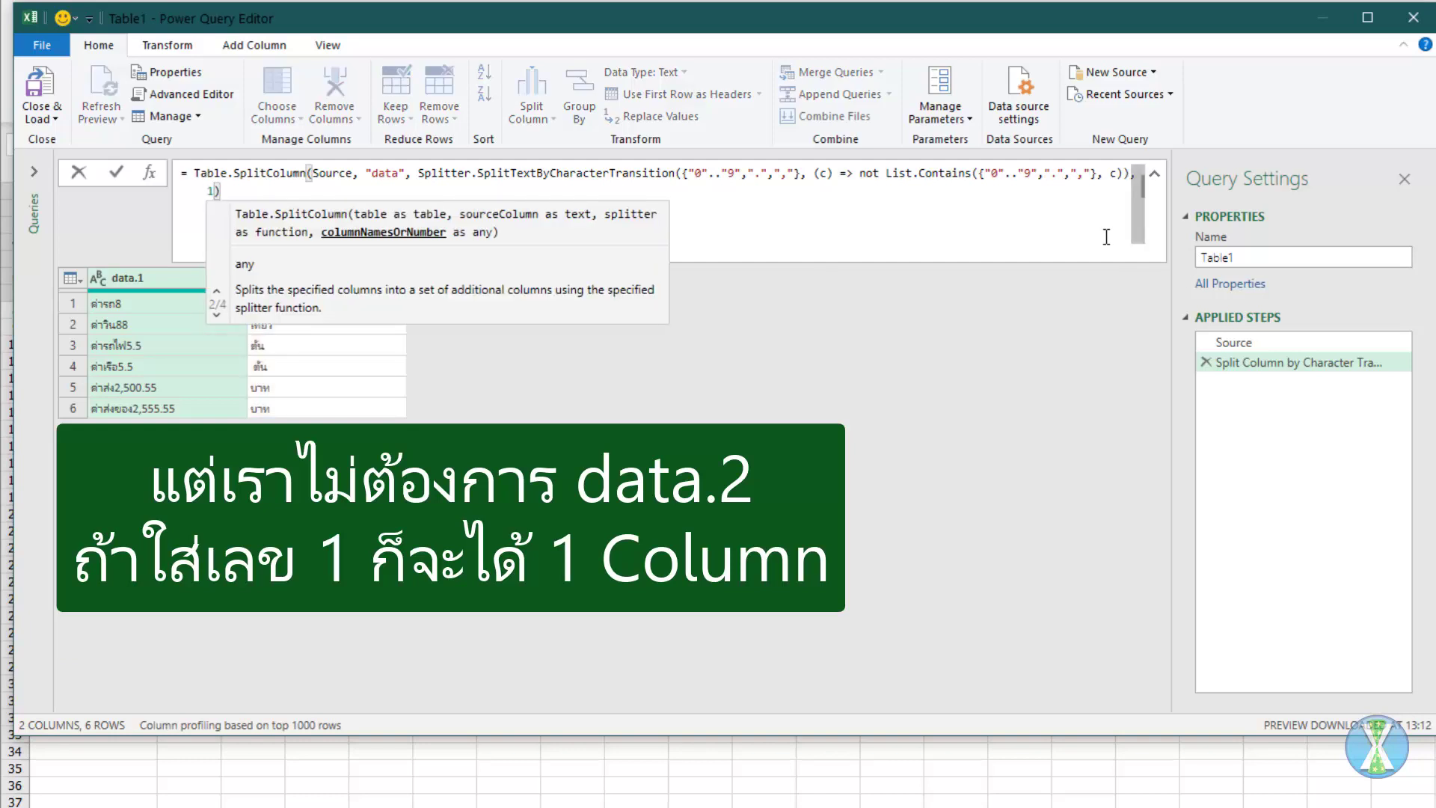
{"action": "key", "text": "Return"}
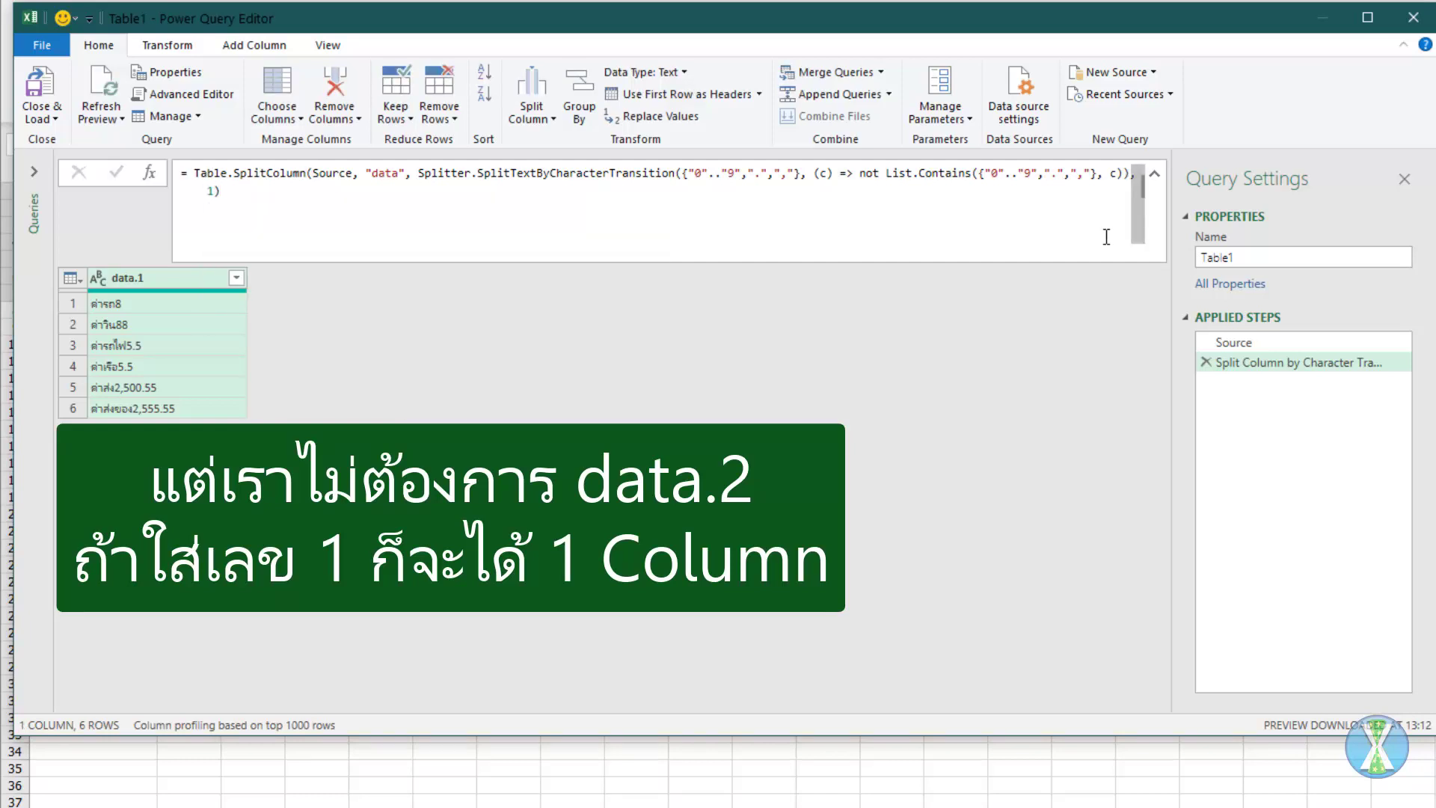
Split data.1 By Non-Digit to Digit, adding ".","," to both digit lists and dropping the column names
{"action": "left_click", "coordinate": [541, 121]}
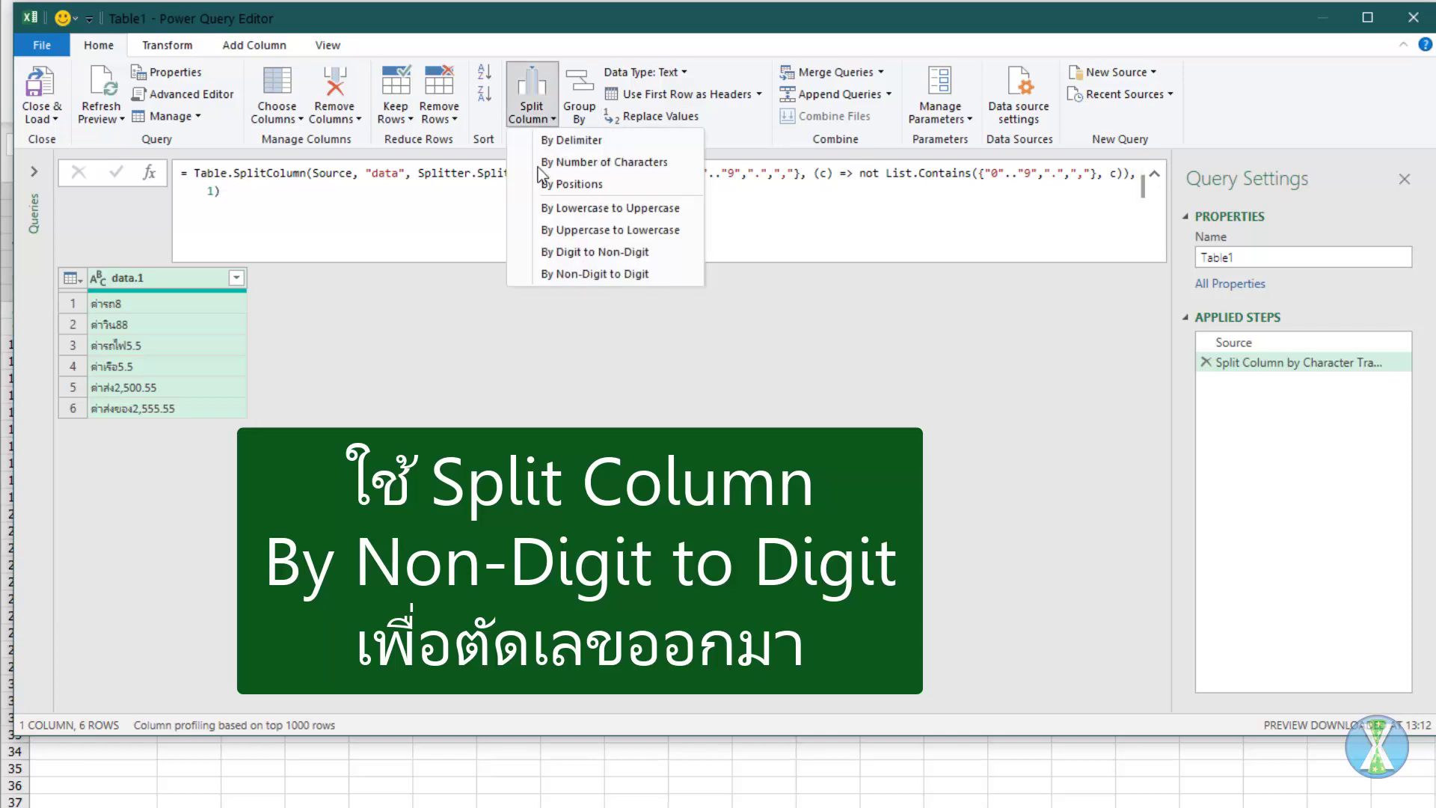
{"action": "left_click", "coordinate": [558, 273]}
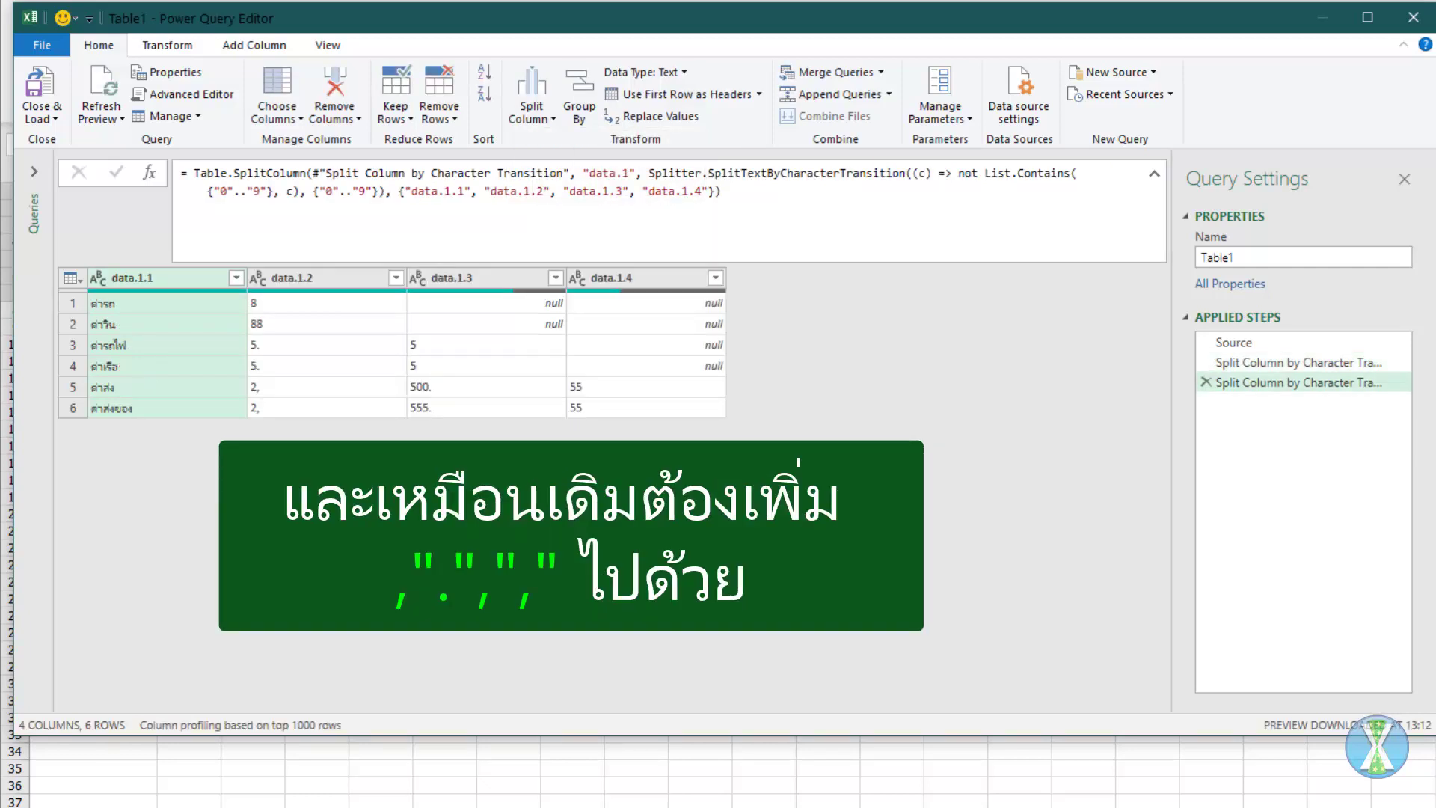
{"action": "left_click", "coordinate": [270, 192]}
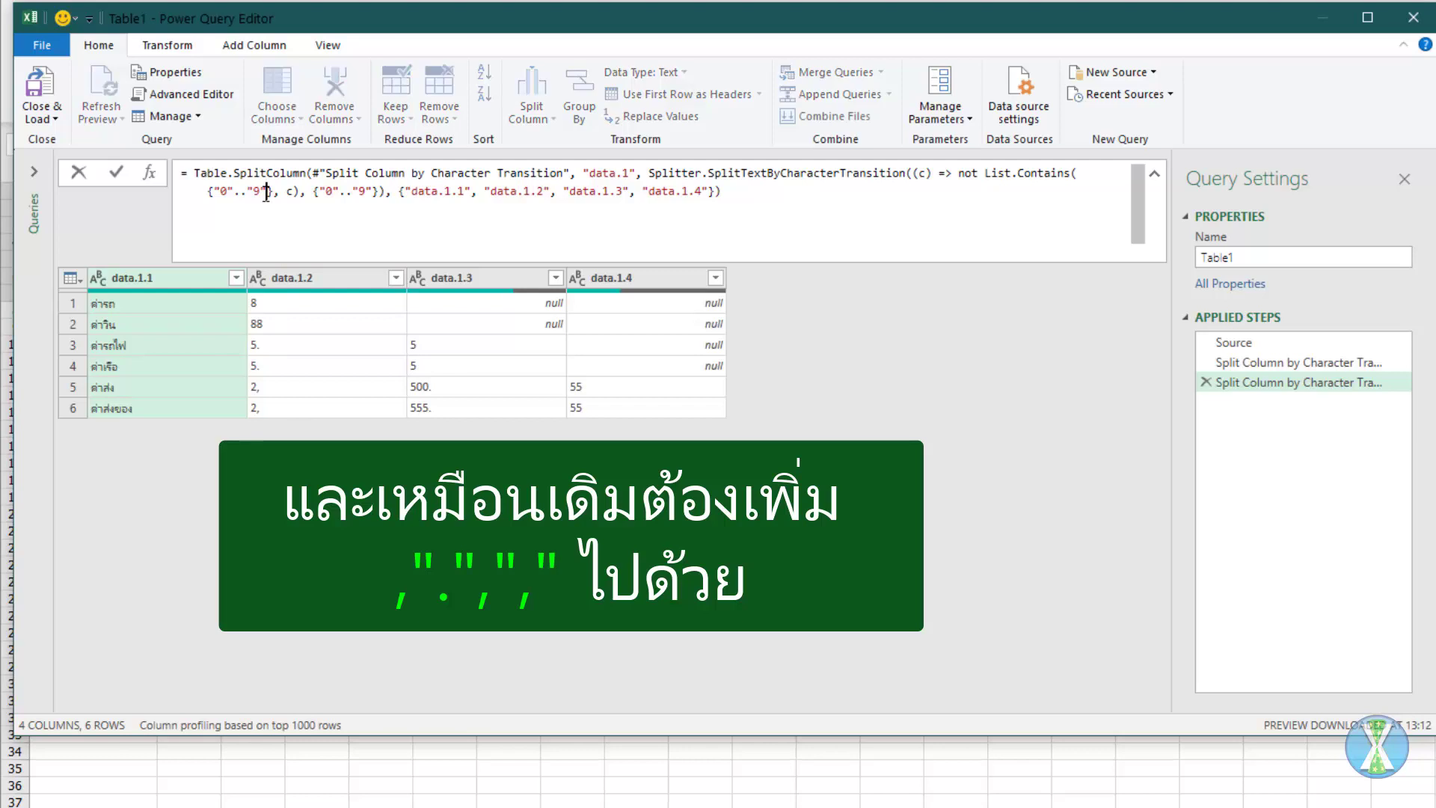
{"action": "key", "text": "ctrl+v"}
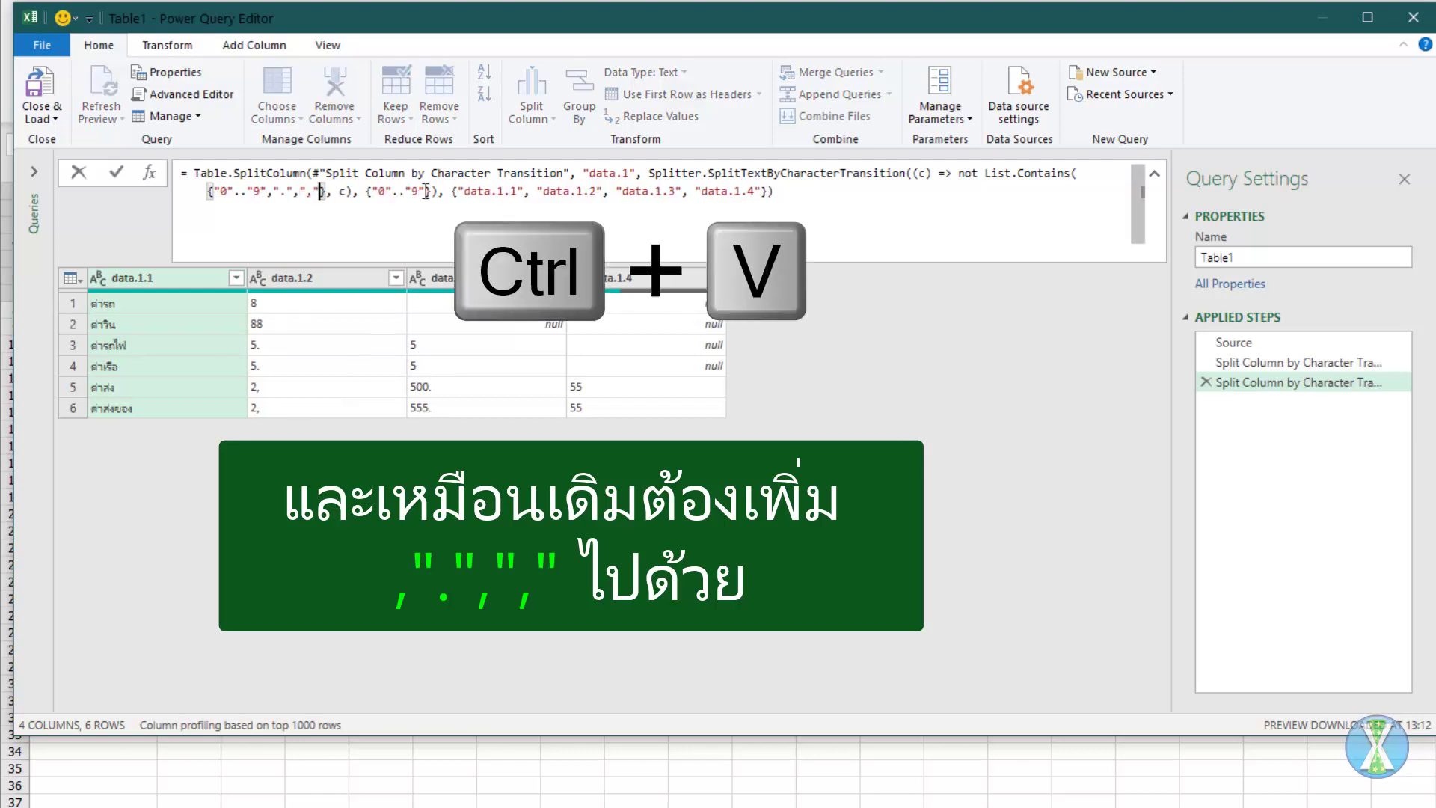
{"action": "left_click", "coordinate": [425, 192]}
{"action": "key", "text": "ctrl+v"}
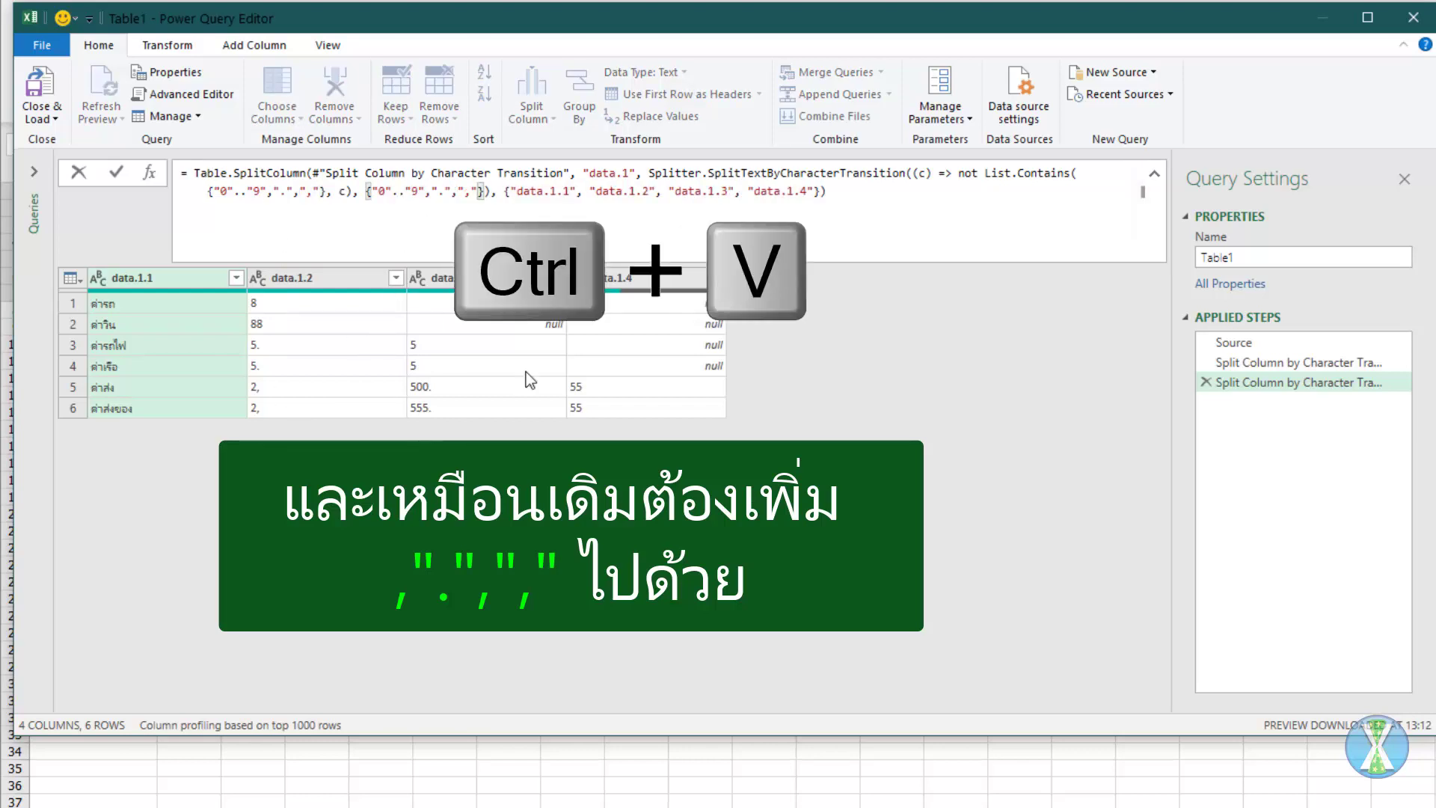
{"action": "left_click_drag", "start_coordinate": [820, 192], "coordinate": [494, 196]}
{"action": "key", "text": "Delete"}
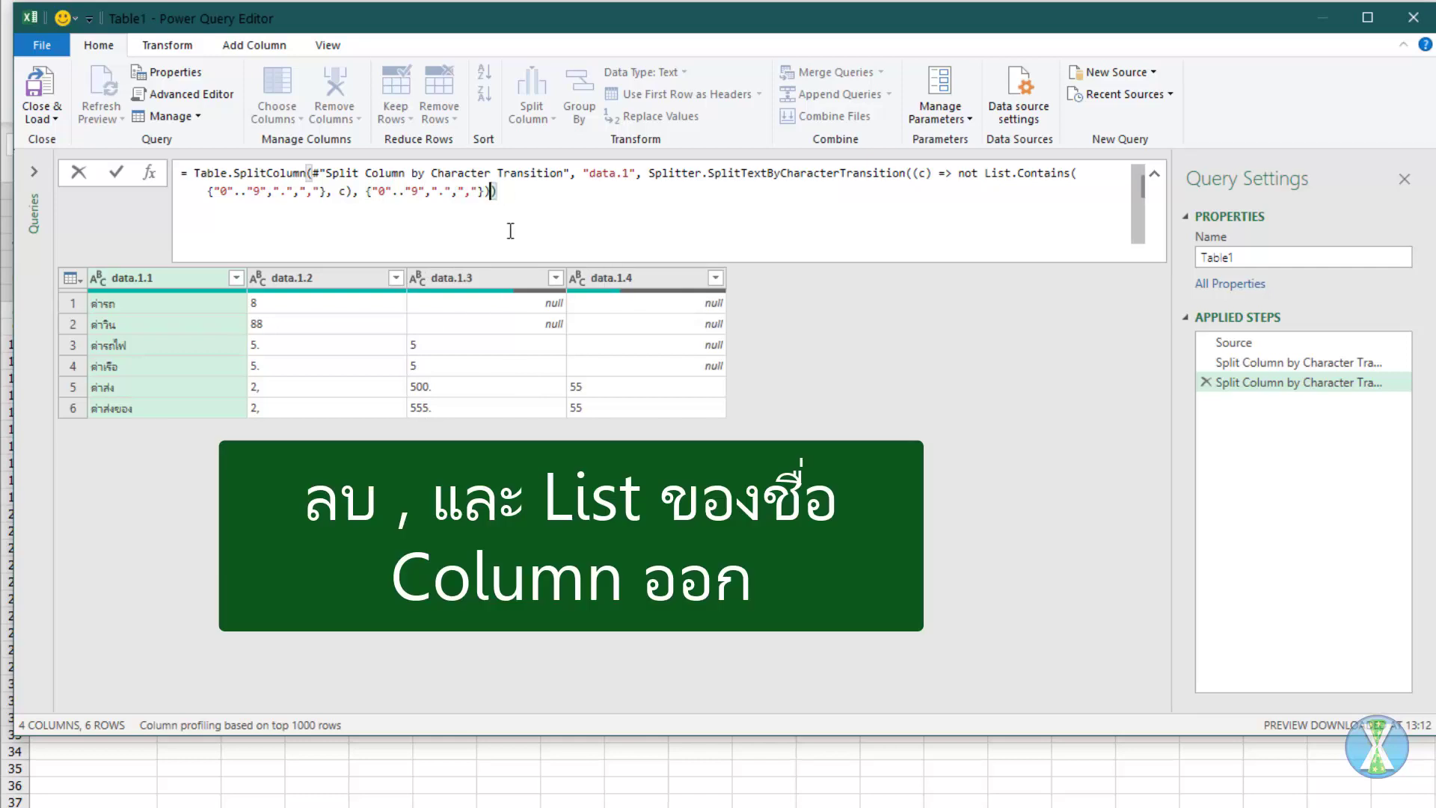
{"action": "key", "text": "Return"}
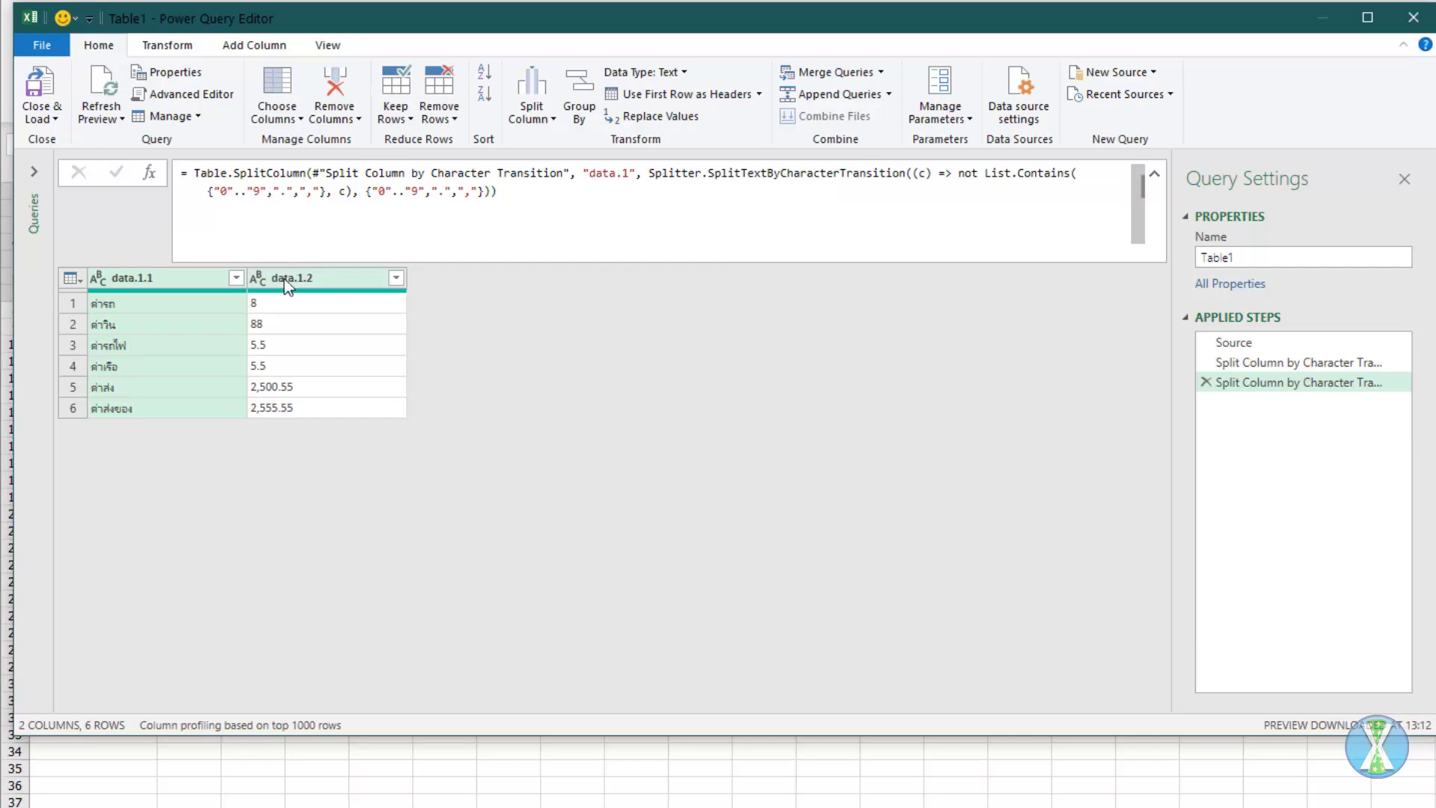
Keep only the data.1.2 column and set its type to Decimal Number
{"action": "left_click", "coordinate": [293, 280]}
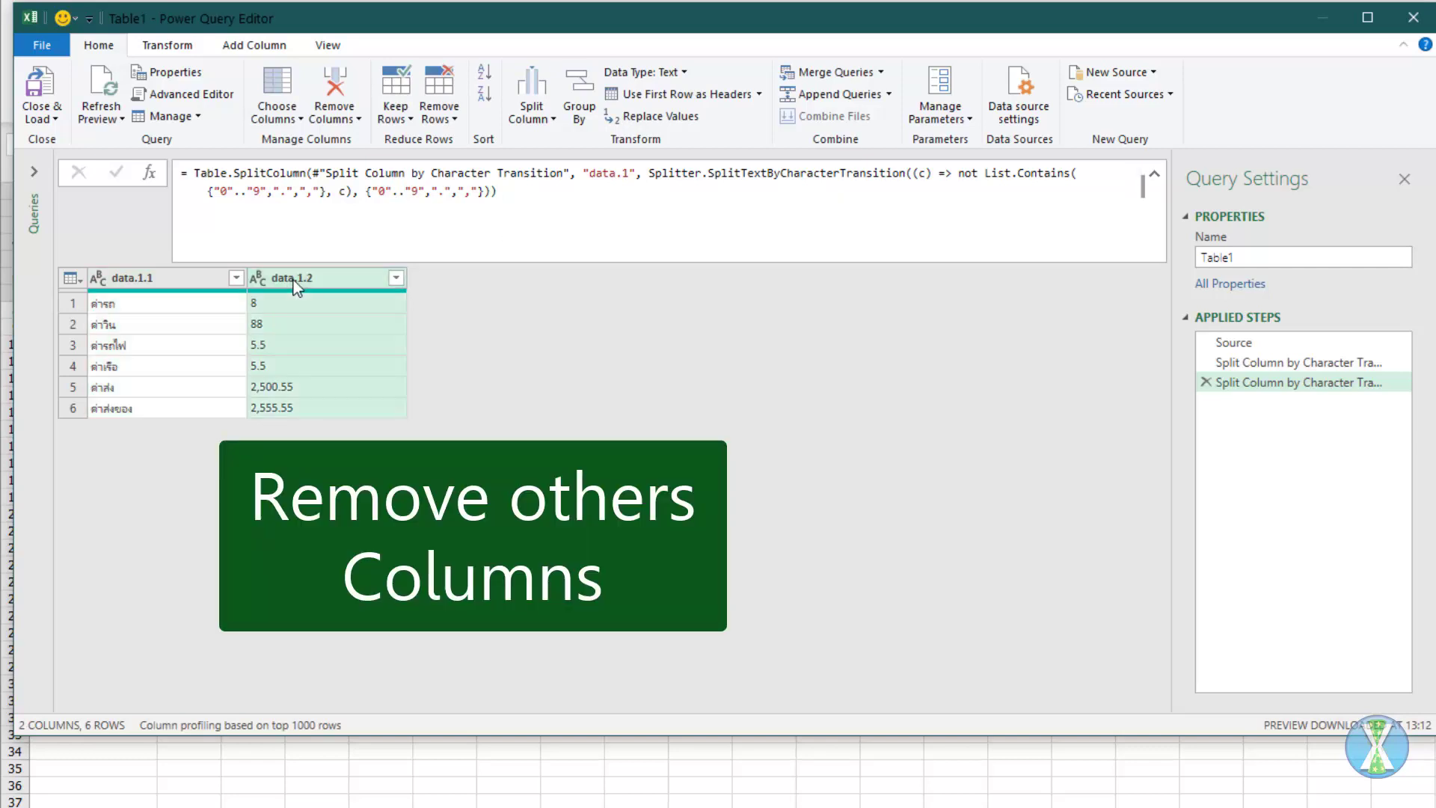
{"action": "right_click", "coordinate": [293, 280]}
{"action": "left_click", "coordinate": [352, 341]}
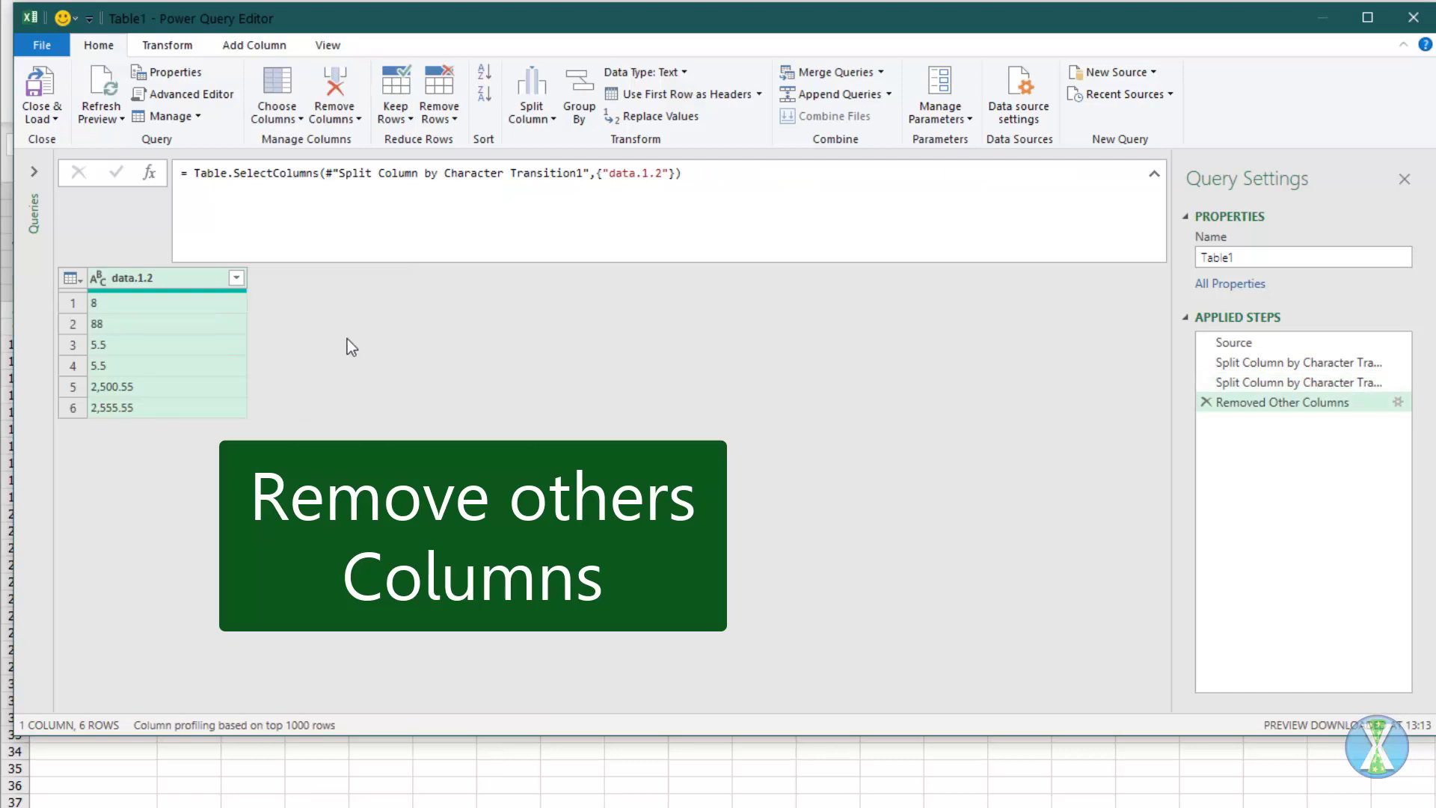
{"action": "left_click", "coordinate": [101, 277]}
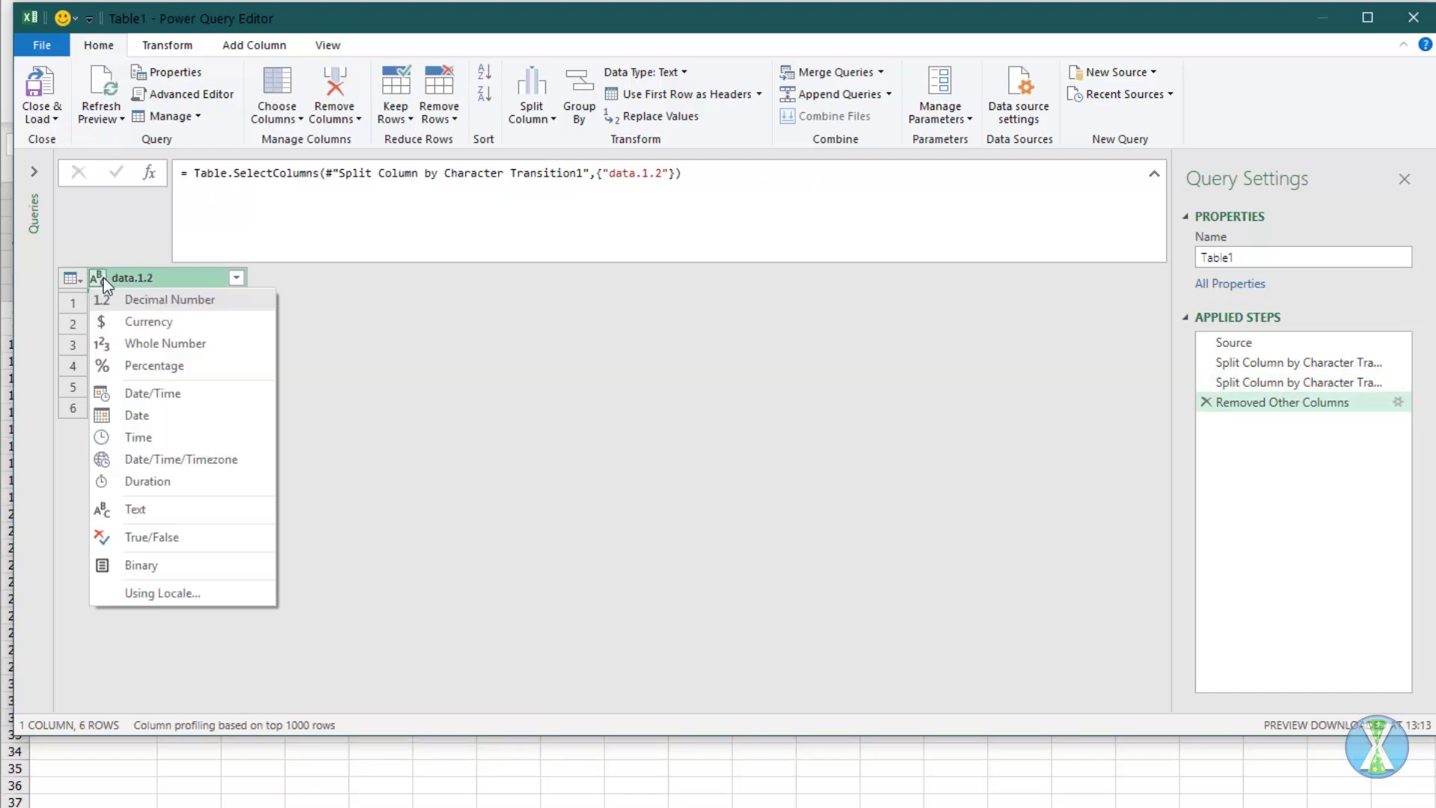
{"action": "left_click", "coordinate": [166, 302]}
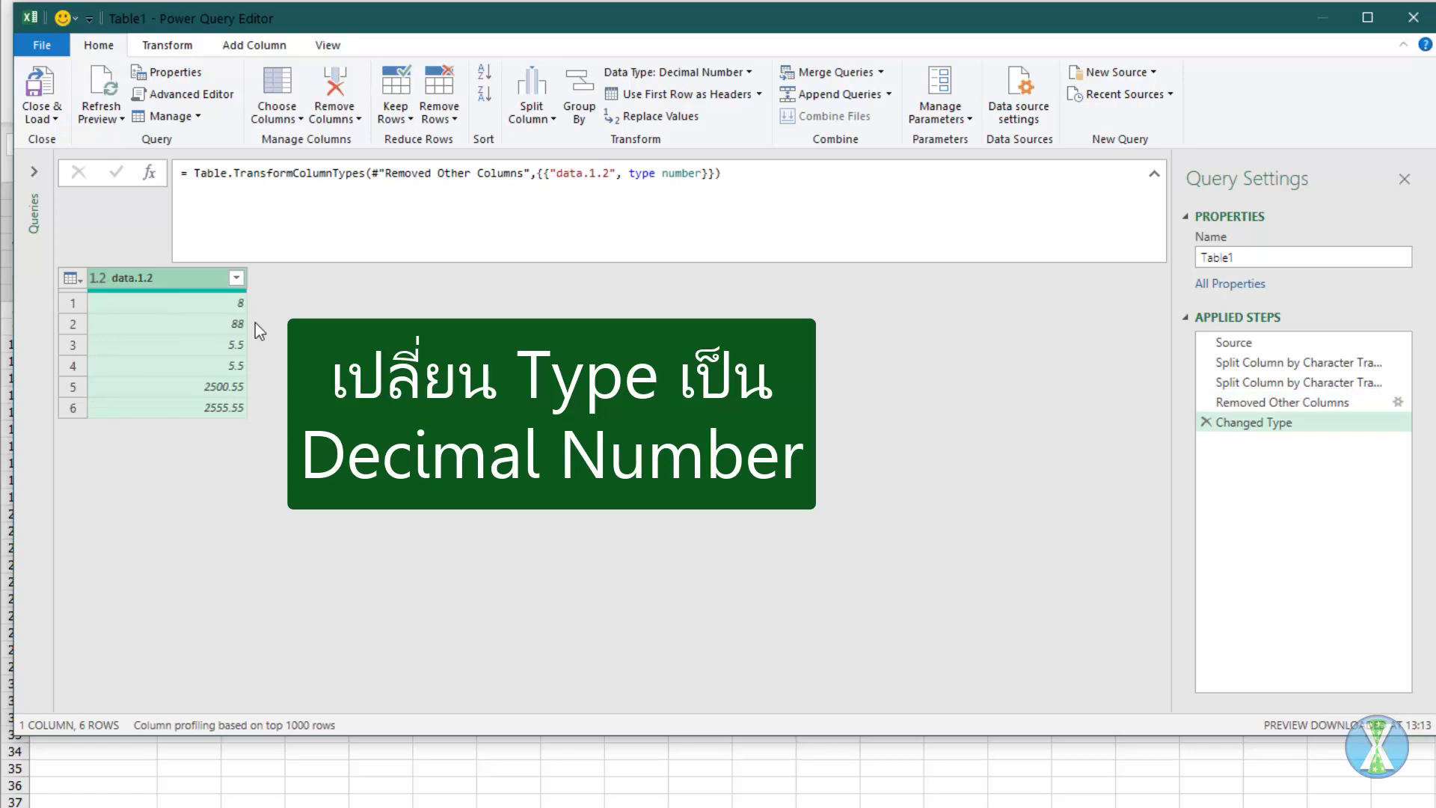
Rename the data.1.2 column to Number
{"action": "key", "text": "F2"}
{"action": "left_click", "coordinate": [165, 279]}
{"action": "double_click", "coordinate": [163, 280]}
{"action": "type", "text": "Number"}
{"action": "key", "text": "Return"}
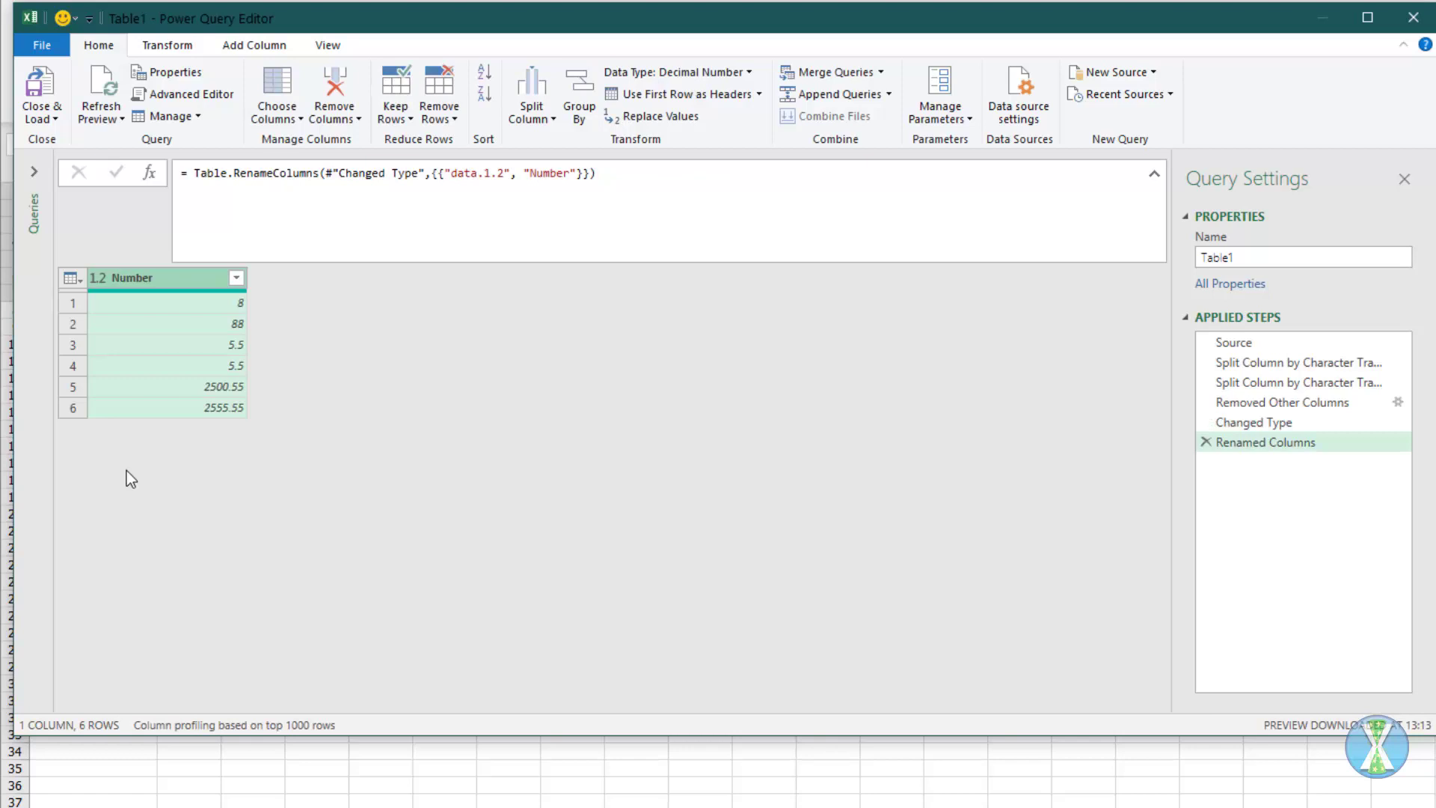
{"action": "left_click", "coordinate": [40, 126]}
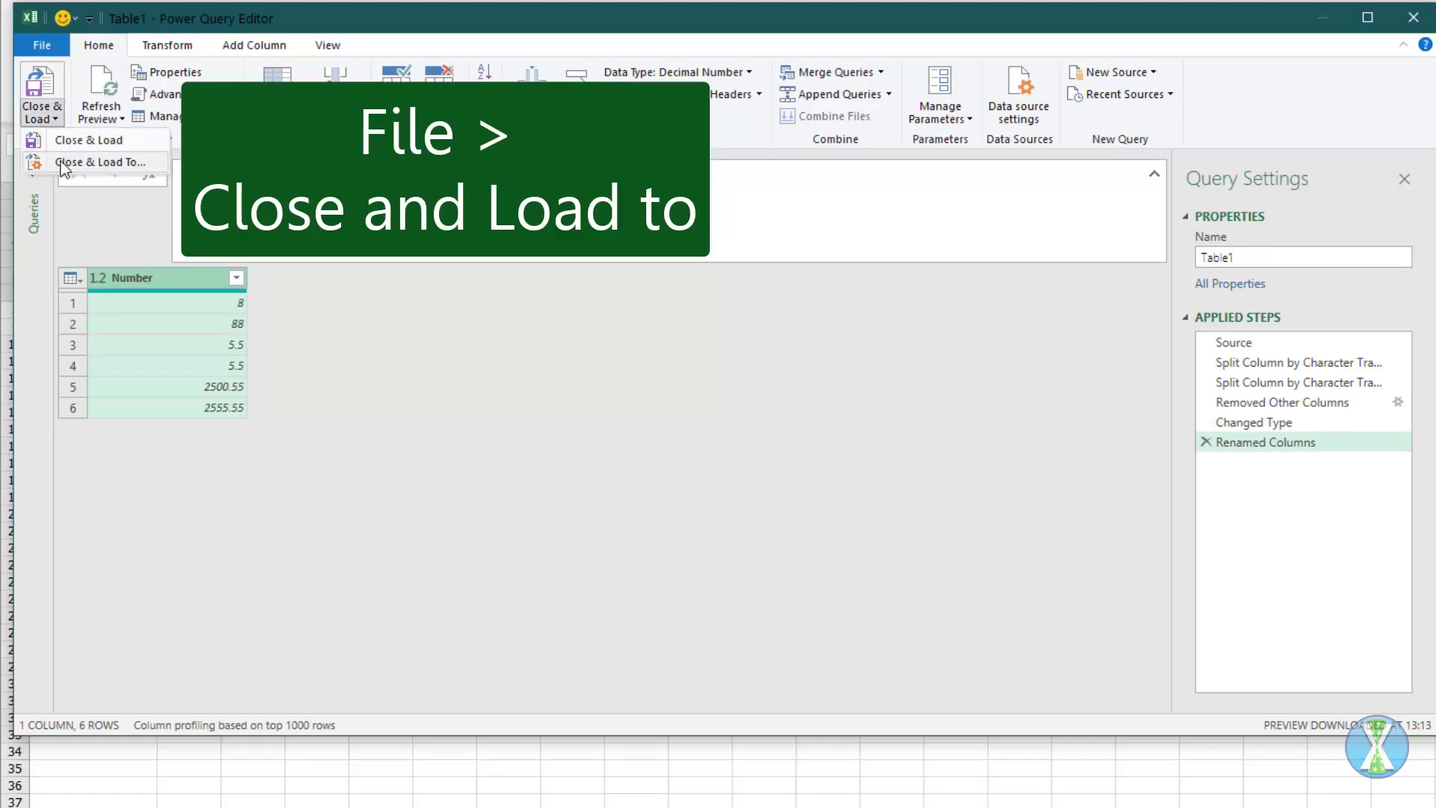
Load the query as a table at C1 on the existing sheet and apply a green table style
{"action": "left_click", "coordinate": [61, 160]}
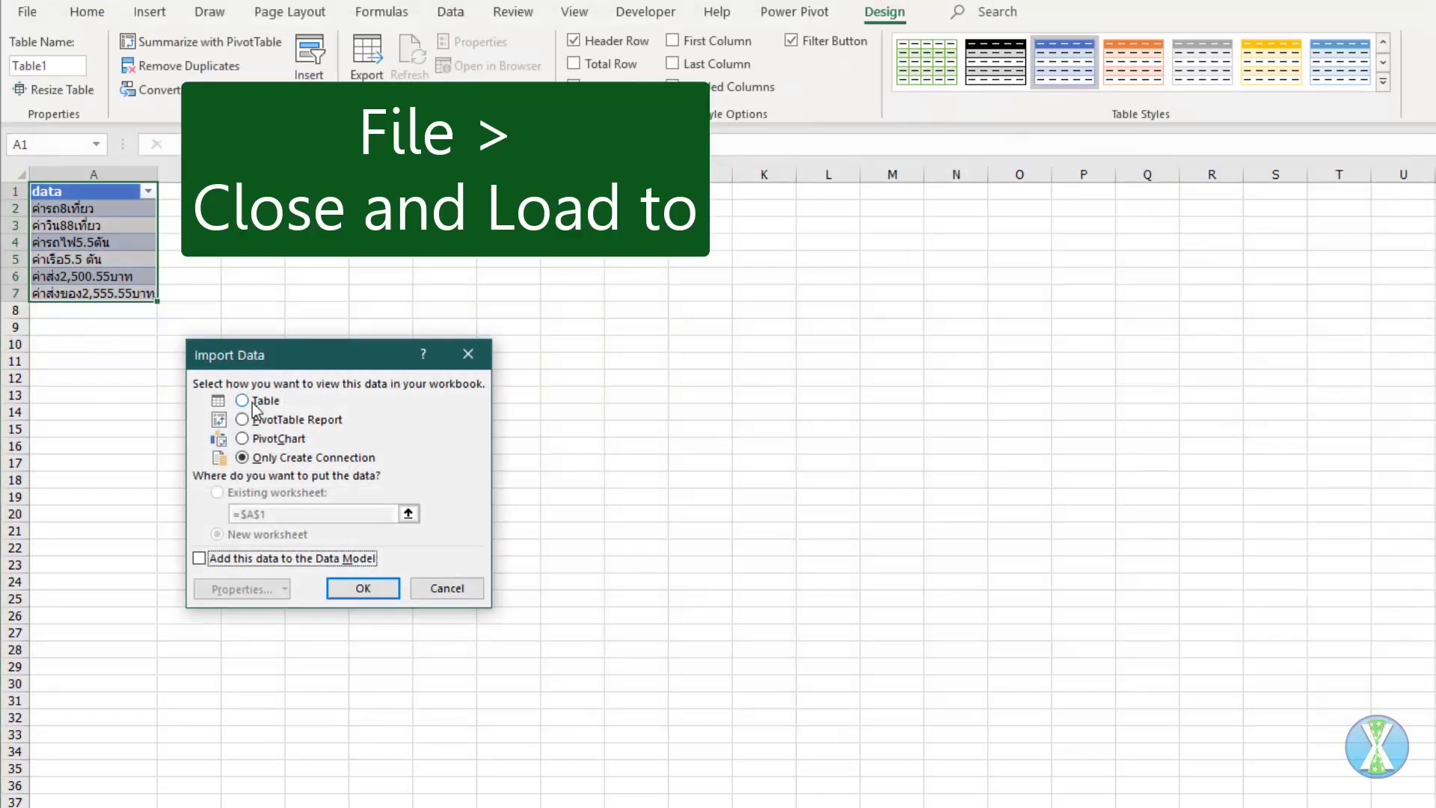
{"action": "left_click", "coordinate": [257, 402]}
{"action": "left_click", "coordinate": [251, 493]}
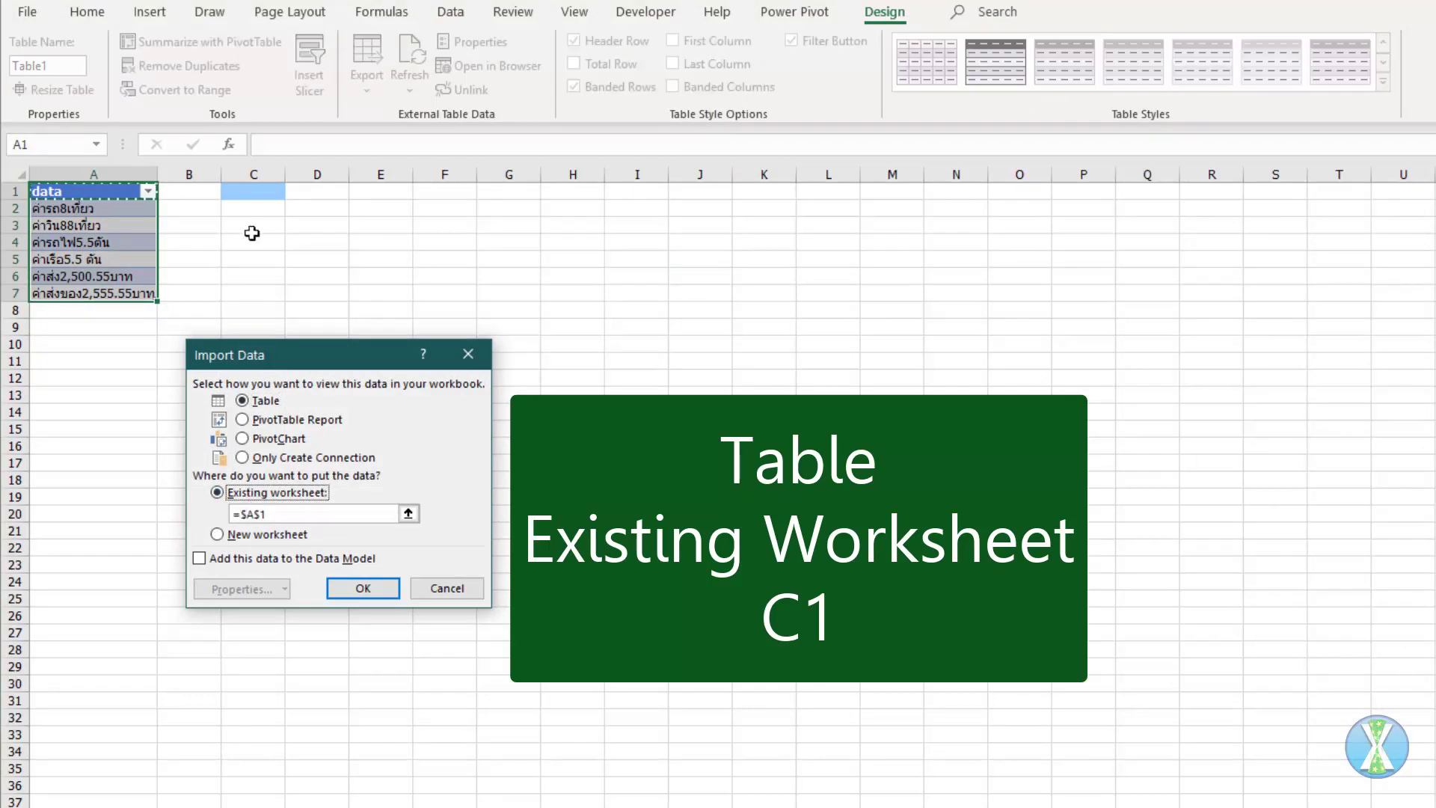
{"action": "left_click", "coordinate": [250, 192]}
{"action": "left_click", "coordinate": [362, 588]}
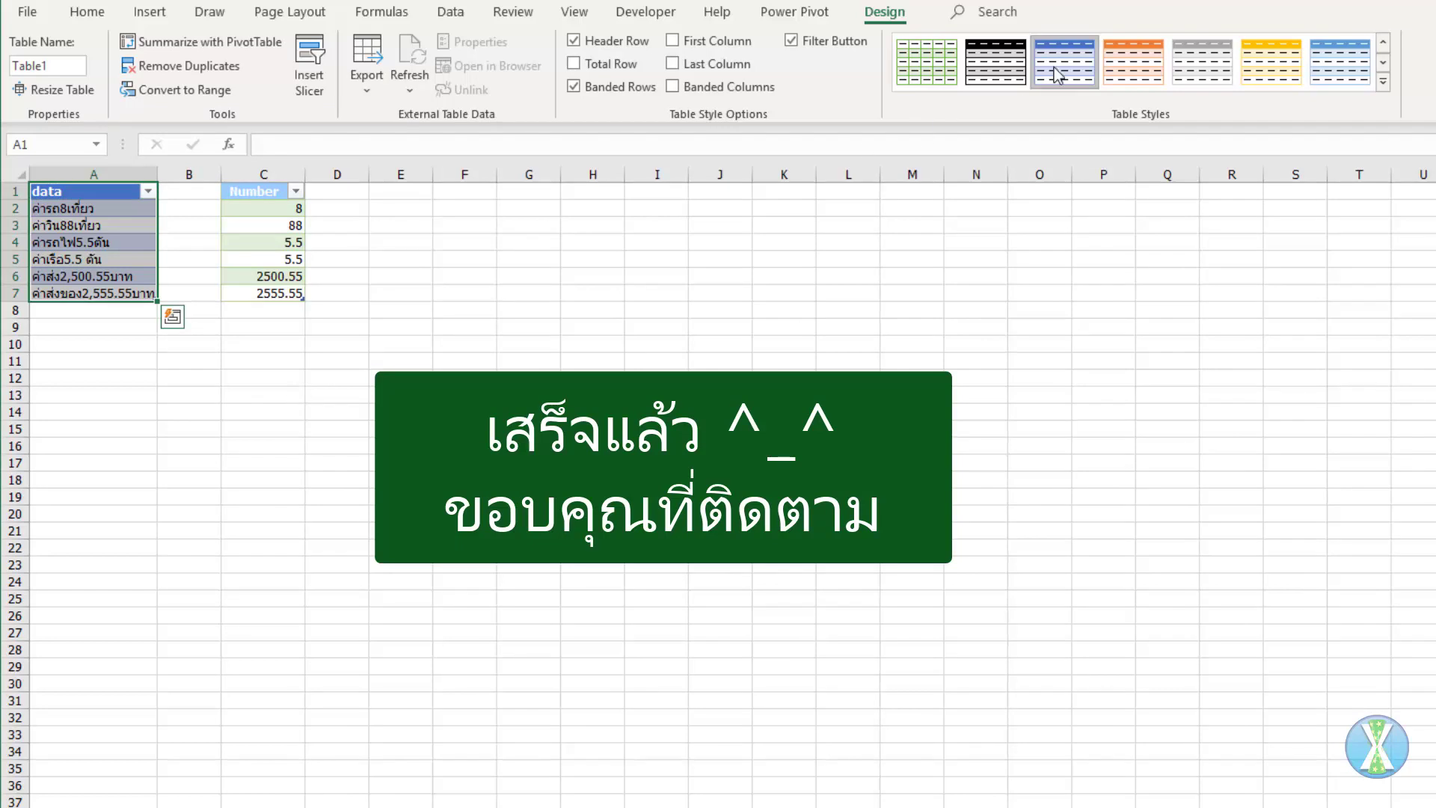
{"action": "left_click", "coordinate": [258, 192]}
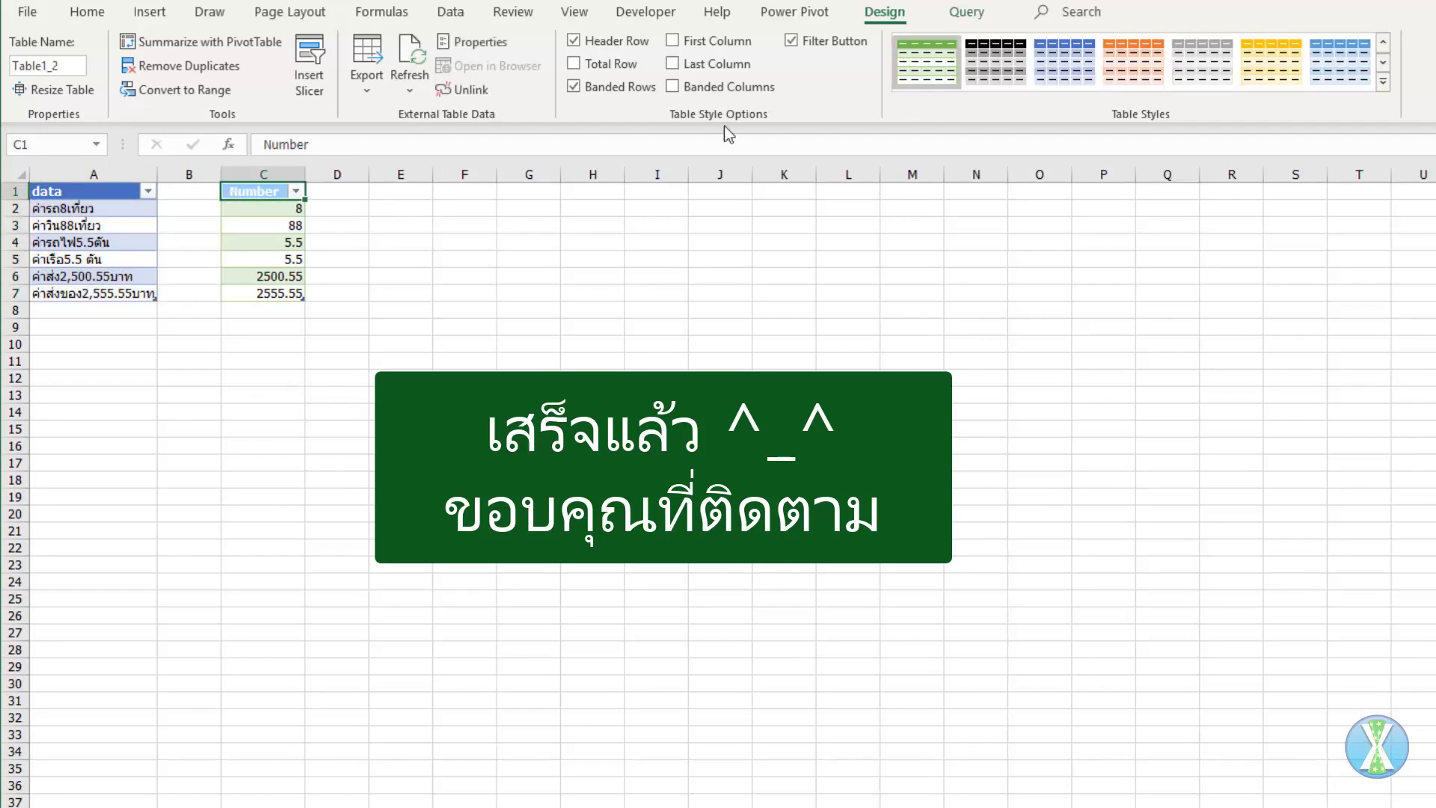
{"action": "left_click", "coordinate": [918, 79]}
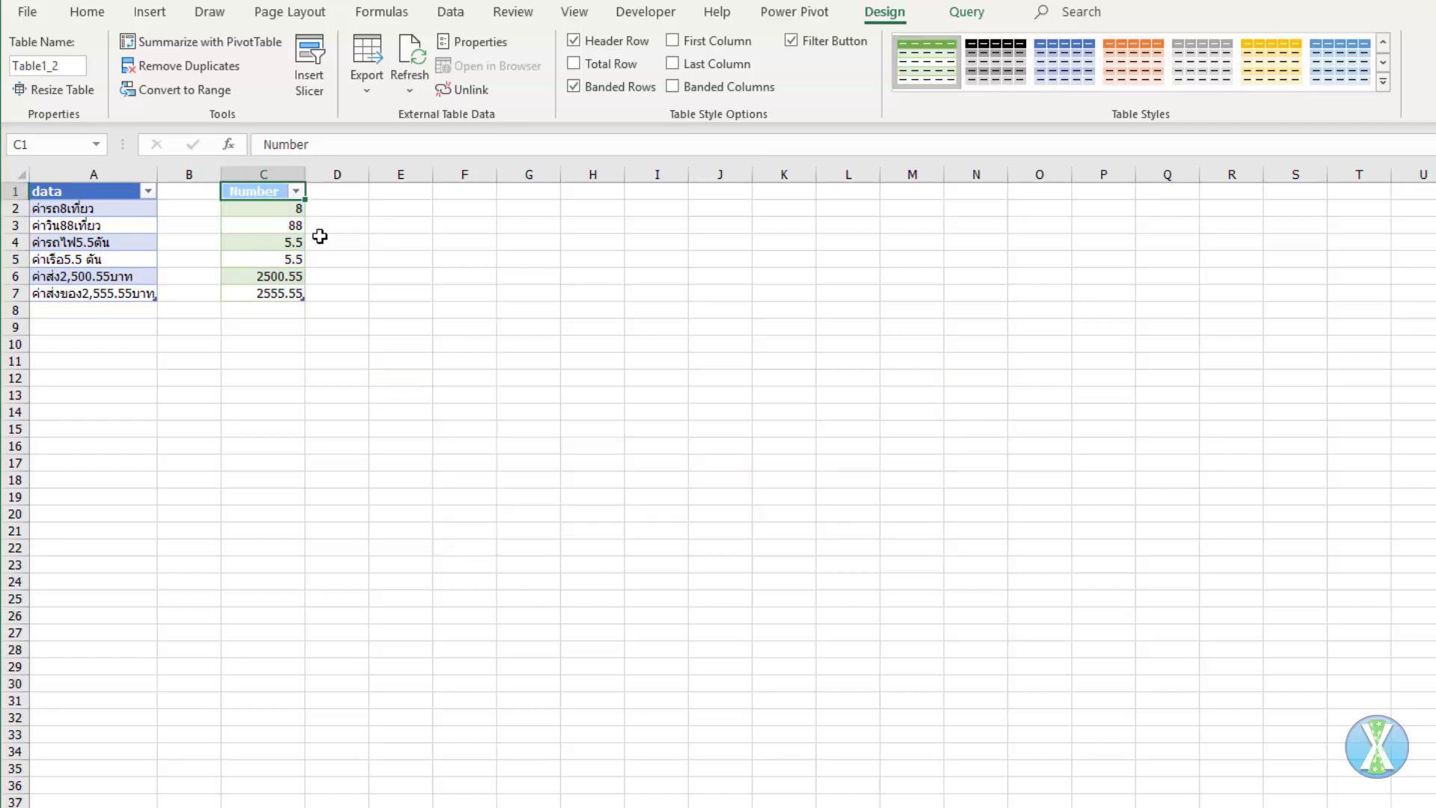